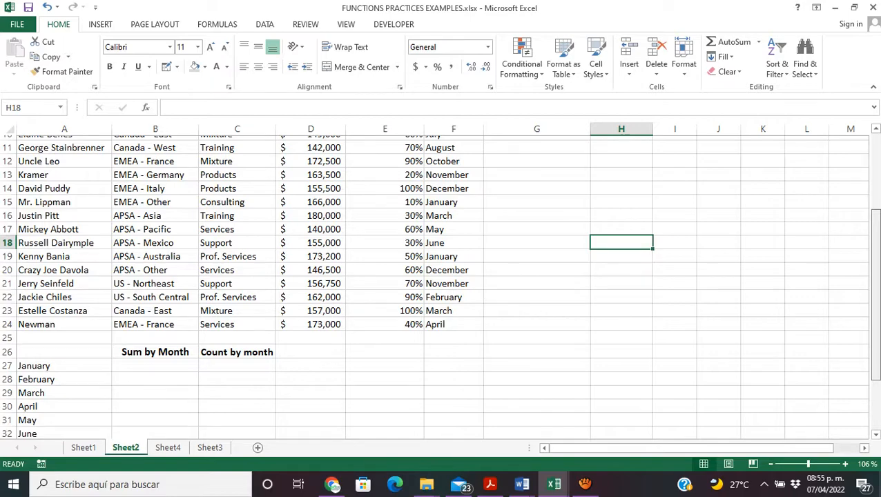
Step: Examine the sales forecast table on Sheet2, including its "Is Forecast over 150k?" column, and the matching table on Sheet4
{"action": "scroll", "coordinate": [873, 342], "scroll_direction": "up", "scroll_amount": 4}
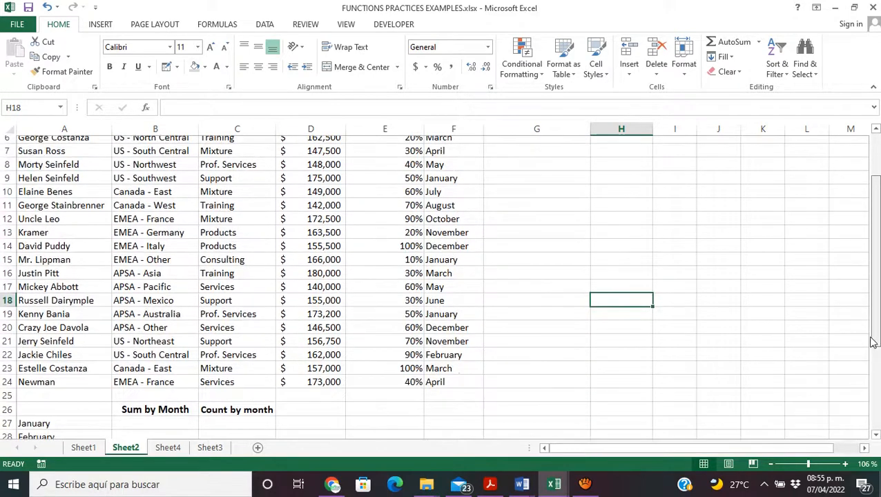
{"action": "scroll", "coordinate": [874, 343], "scroll_direction": "up", "scroll_amount": 2}
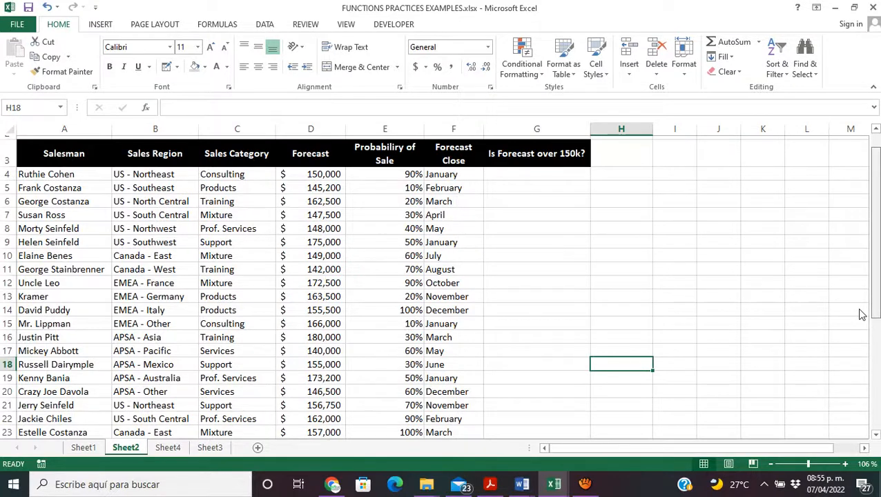
{"action": "left_click_drag", "start_coordinate": [860, 310], "coordinate": [860, 309]}
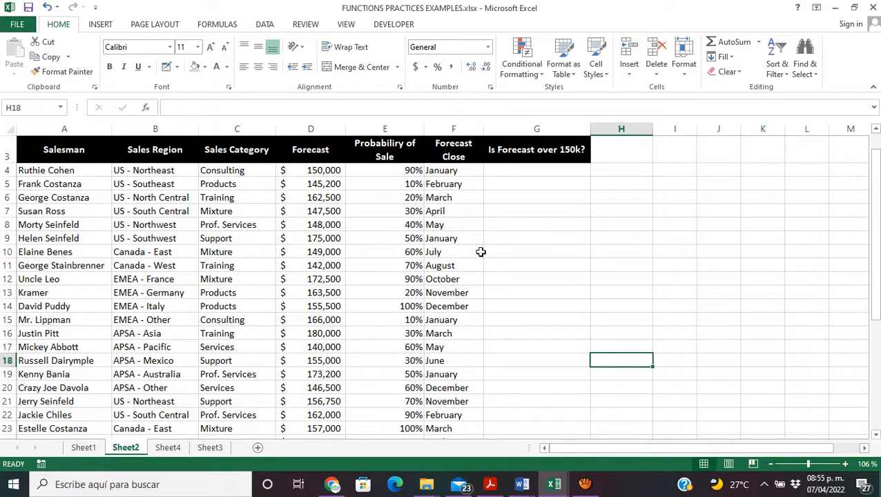
{"action": "left_click", "coordinate": [277, 239]}
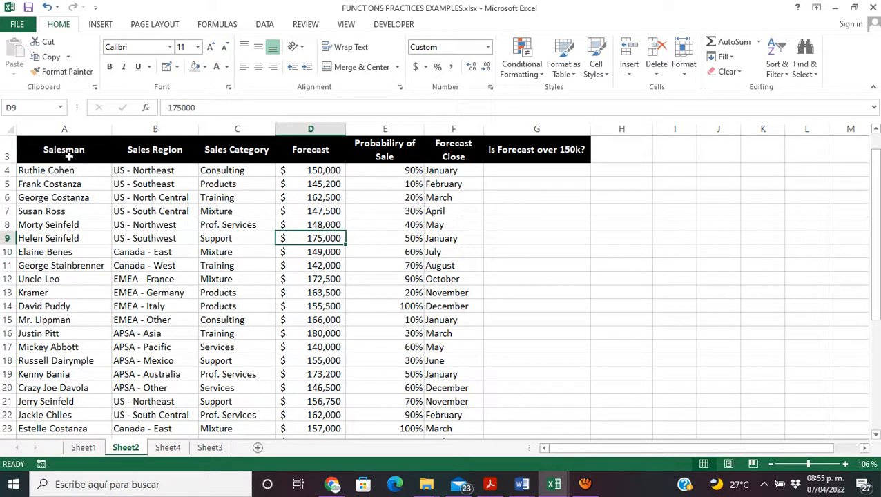
{"action": "left_click_drag", "start_coordinate": [69, 155], "coordinate": [532, 427]}
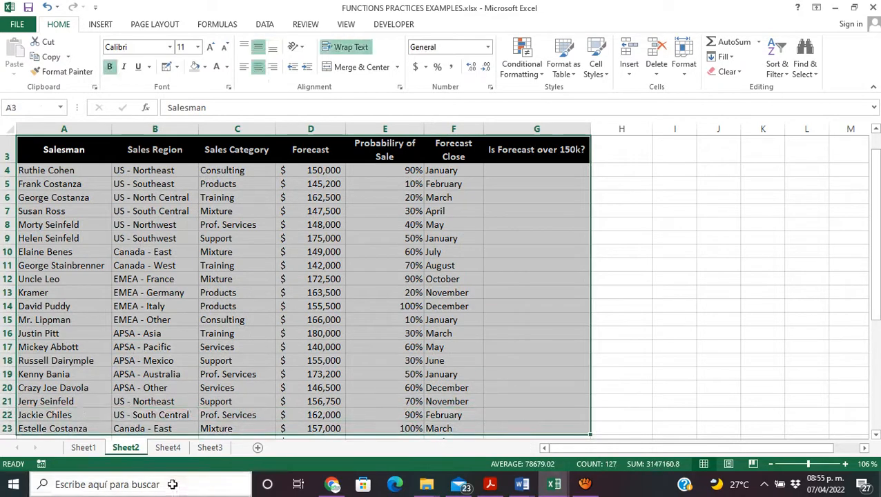
{"action": "left_click", "coordinate": [170, 448]}
{"action": "left_click", "coordinate": [598, 228]}
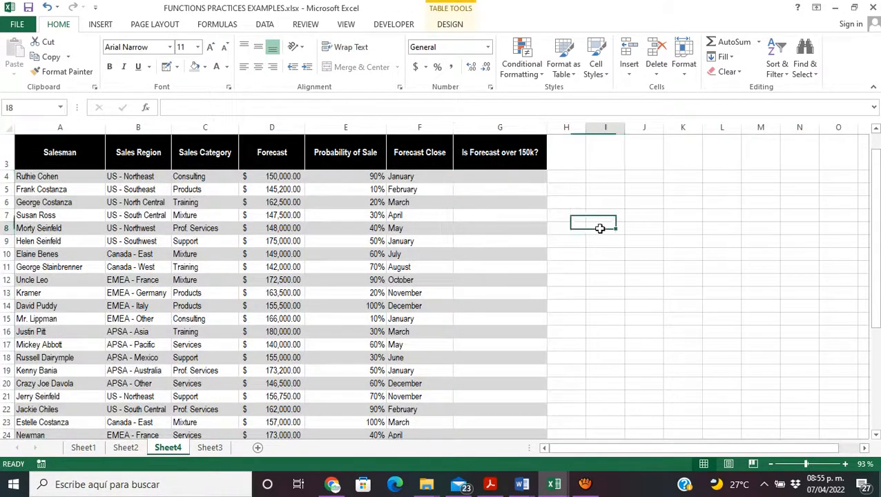
{"action": "mouse_move", "coordinate": [876, 233]}
{"action": "left_mouse_down"}
{"action": "mouse_move", "coordinate": [879, 248]}
{"action": "mouse_move", "coordinate": [879, 237]}
{"action": "left_mouse_up"}
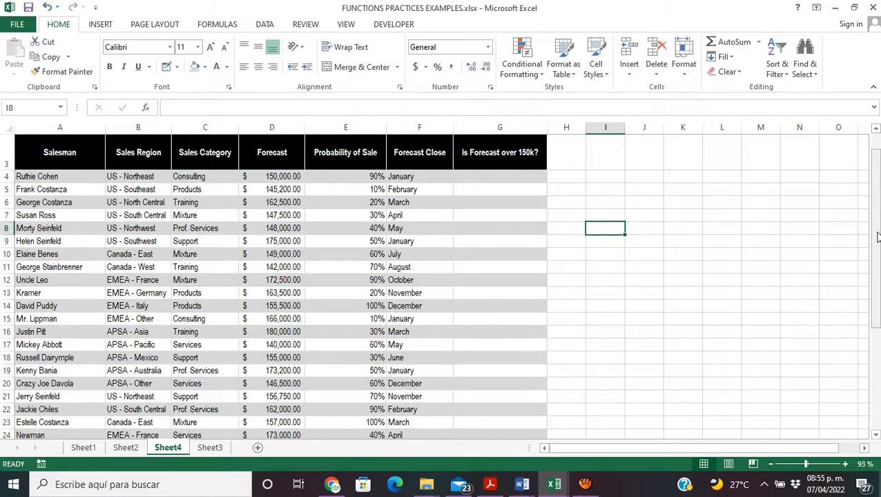
{"action": "left_click", "coordinate": [134, 447]}
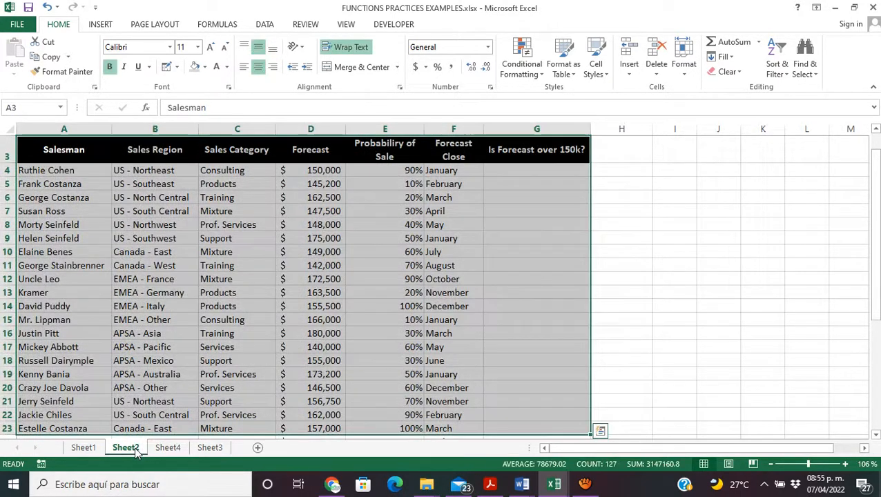
{"action": "left_click", "coordinate": [530, 170]}
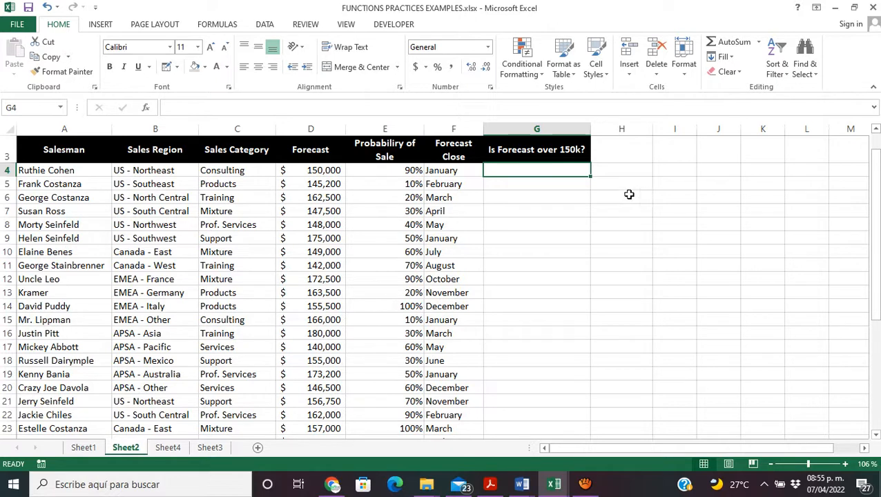
{"action": "left_click", "coordinate": [537, 152]}
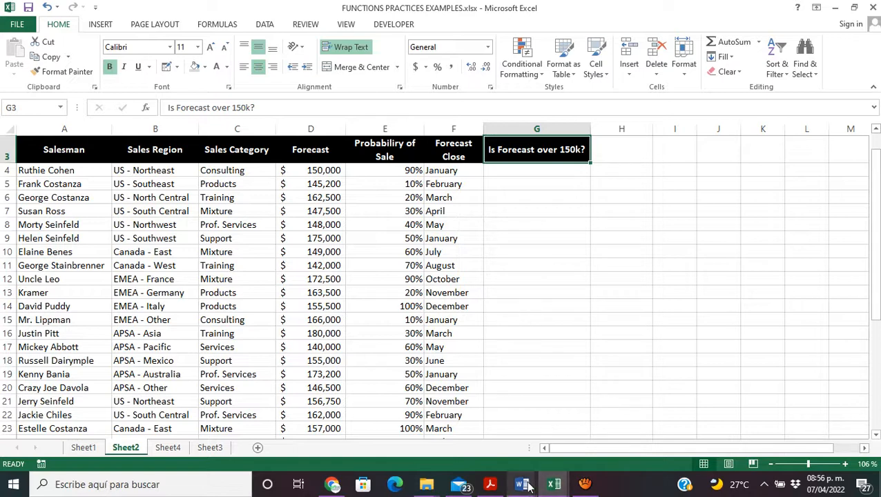
Step: Switch to the Word document on IF function uses and review the syntax arguments logical_test, value_if_true and value_if_false
{"action": "mouse_move", "coordinate": [527, 487]}
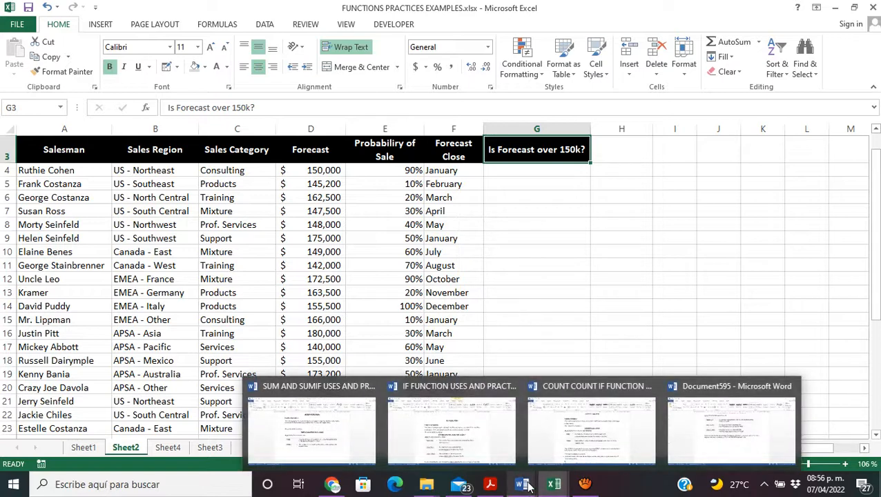
{"action": "left_click", "coordinate": [468, 440]}
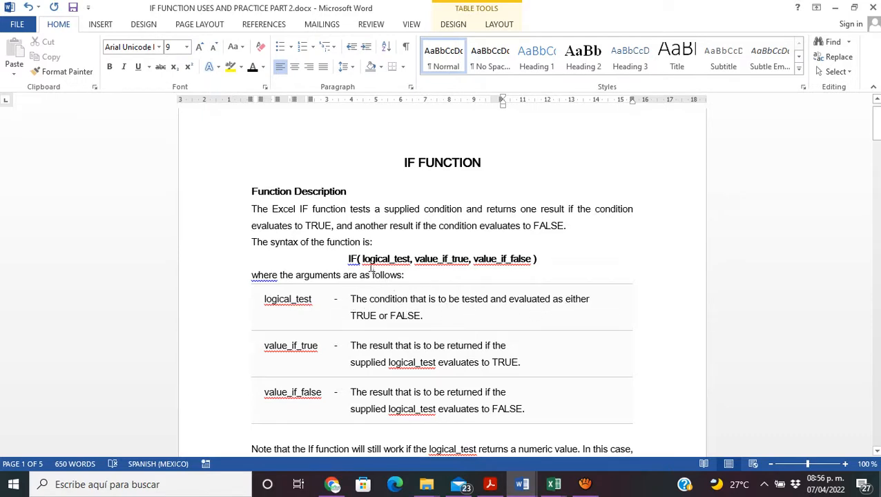
{"action": "left_click_drag", "start_coordinate": [357, 259], "coordinate": [408, 259]}
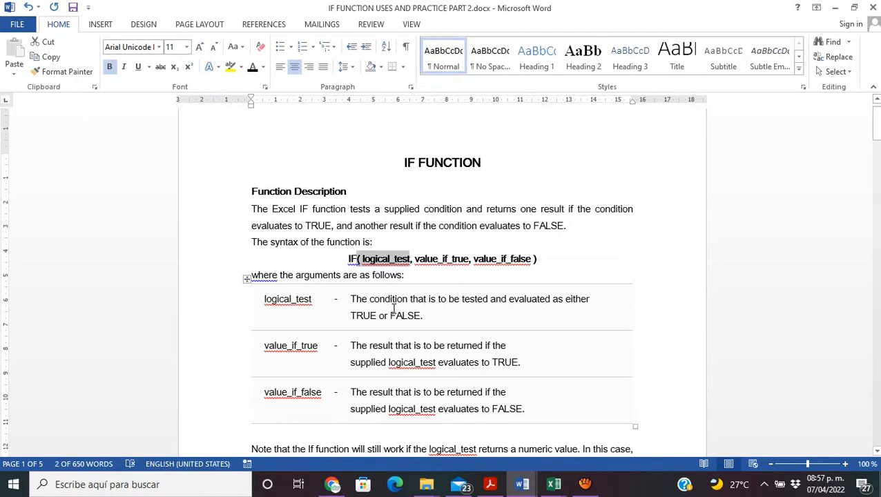
{"action": "left_click", "coordinate": [415, 259]}
{"action": "left_click_drag", "start_coordinate": [414, 257], "coordinate": [470, 257]}
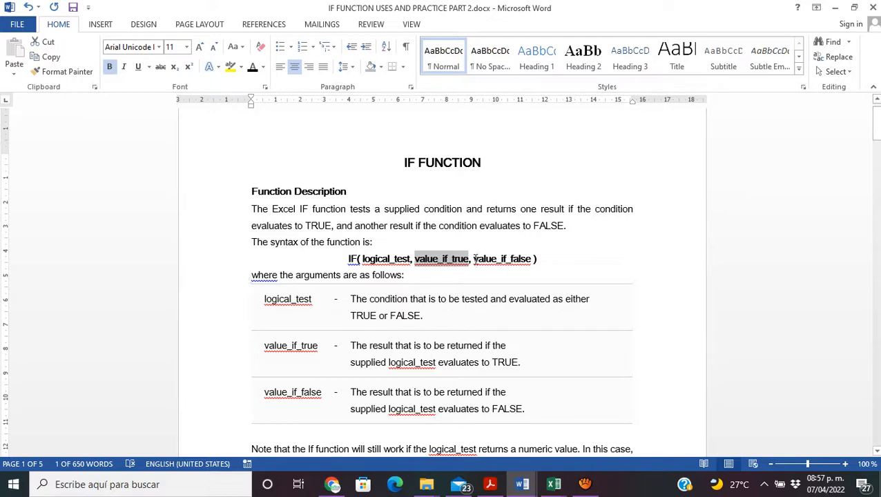
{"action": "left_click_drag", "start_coordinate": [474, 260], "coordinate": [530, 260]}
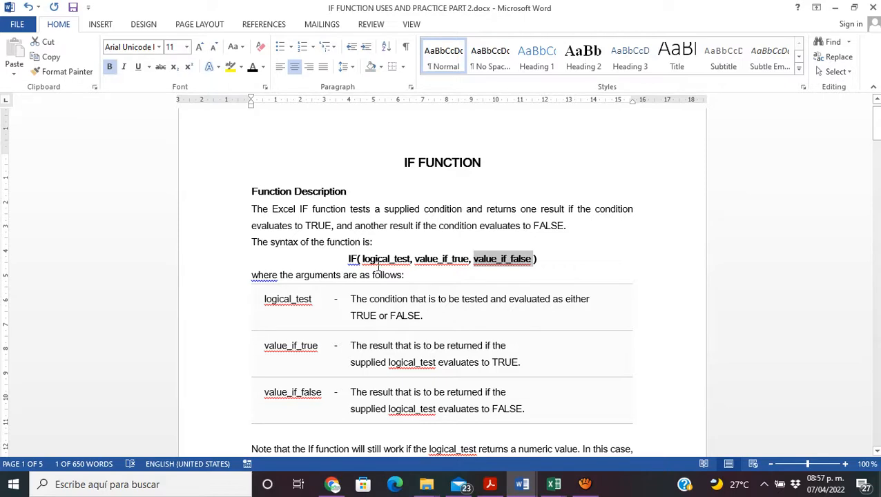
{"action": "left_click", "coordinate": [362, 257]}
{"action": "left_click_drag", "start_coordinate": [362, 258], "coordinate": [407, 260]}
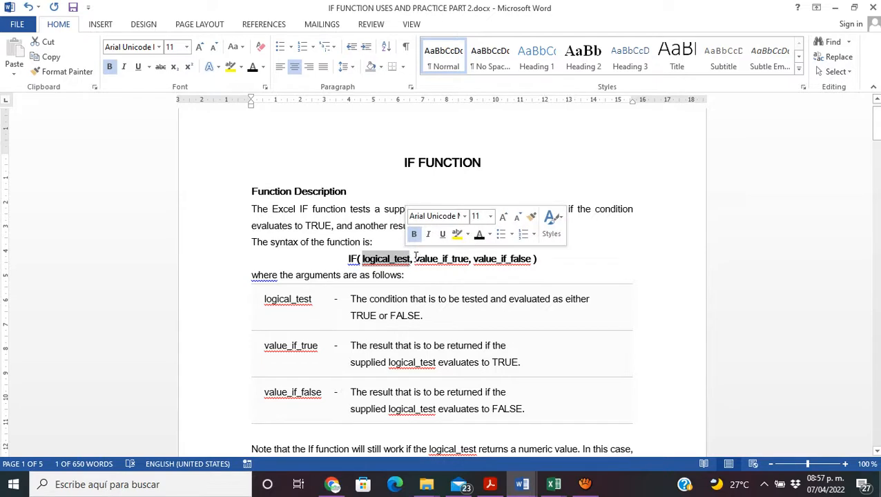
{"action": "left_click_drag", "start_coordinate": [416, 258], "coordinate": [468, 259]}
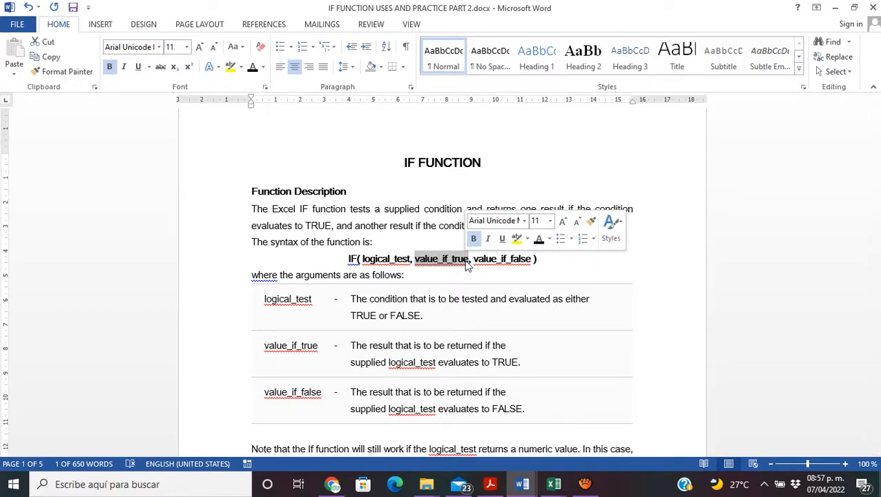
{"action": "left_click_drag", "start_coordinate": [472, 259], "coordinate": [520, 257]}
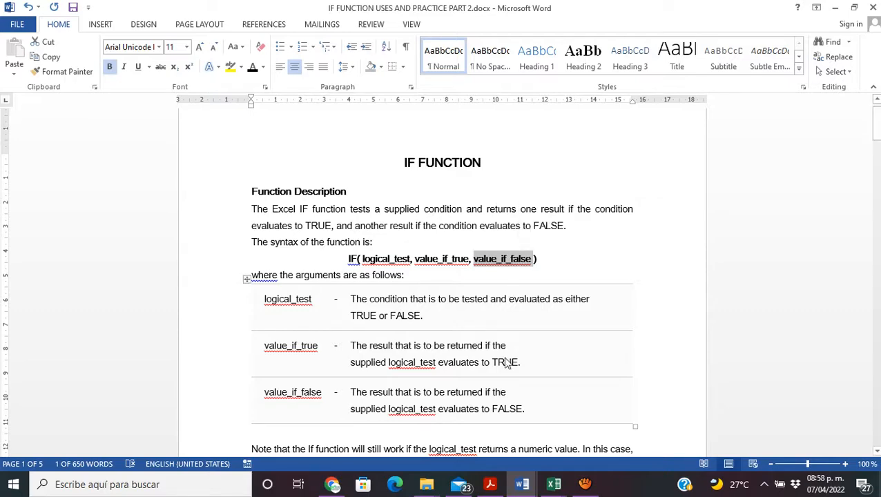
Step: Return to the FUNCTIONS PRACTICES EXAMPLES workbook in Excel and review the Forecast values in D4:D24
{"action": "mouse_move", "coordinate": [570, 488]}
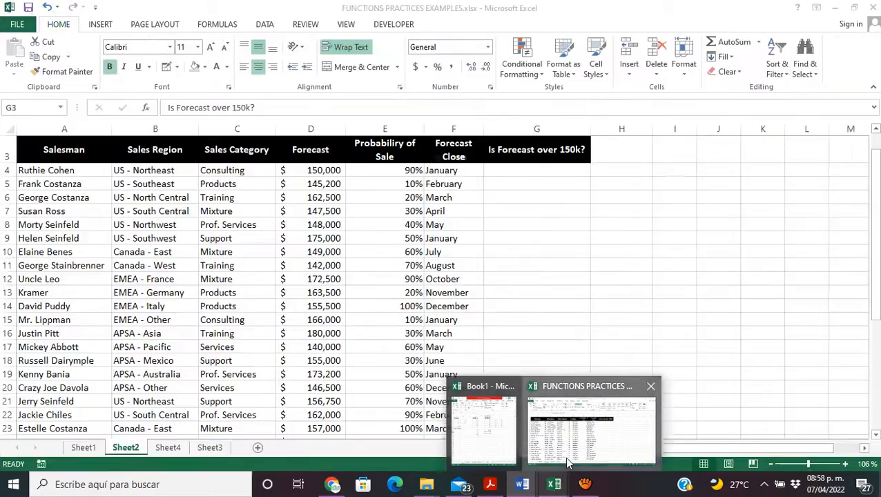
{"action": "left_click", "coordinate": [567, 466]}
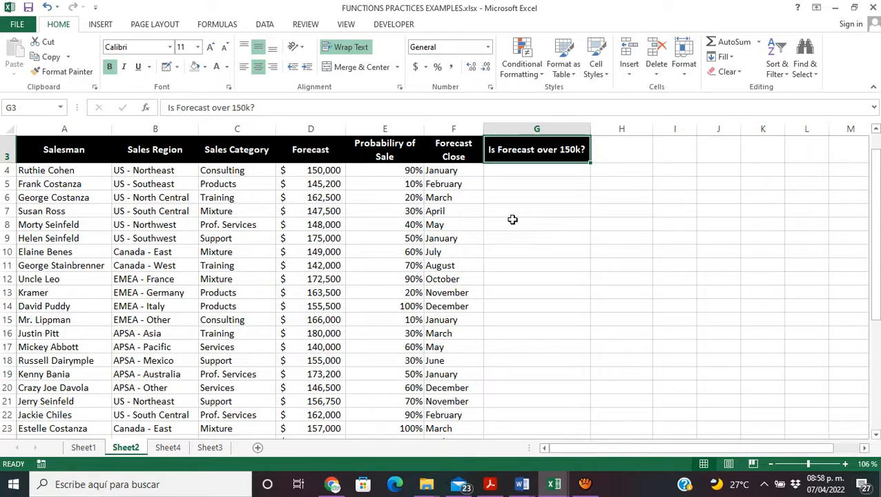
{"action": "left_click_drag", "start_coordinate": [315, 172], "coordinate": [312, 420]}
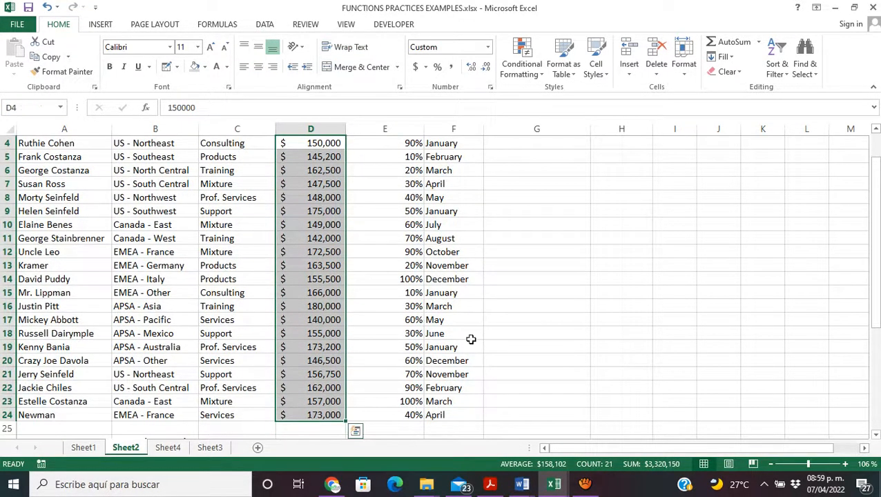
{"action": "left_click_drag", "start_coordinate": [873, 322], "coordinate": [877, 319]}
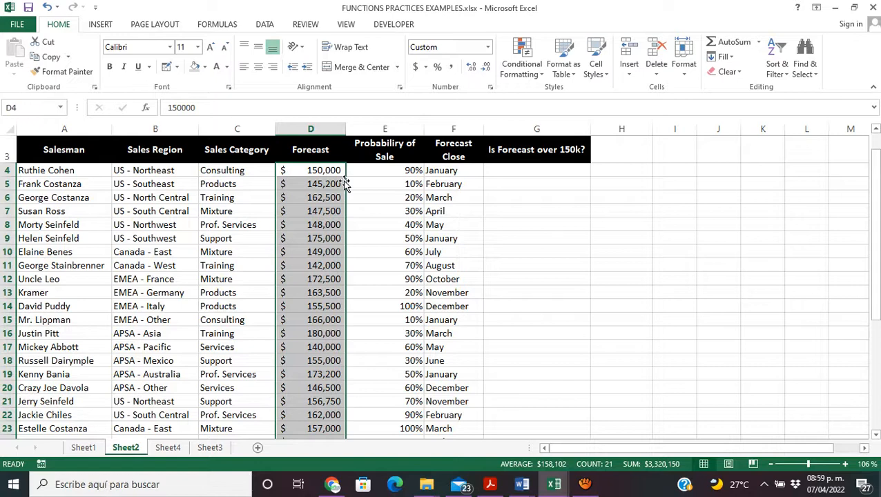
Step: Begin an IF formula in G4 with the logical test D4>150000
{"action": "left_click", "coordinate": [541, 174]}
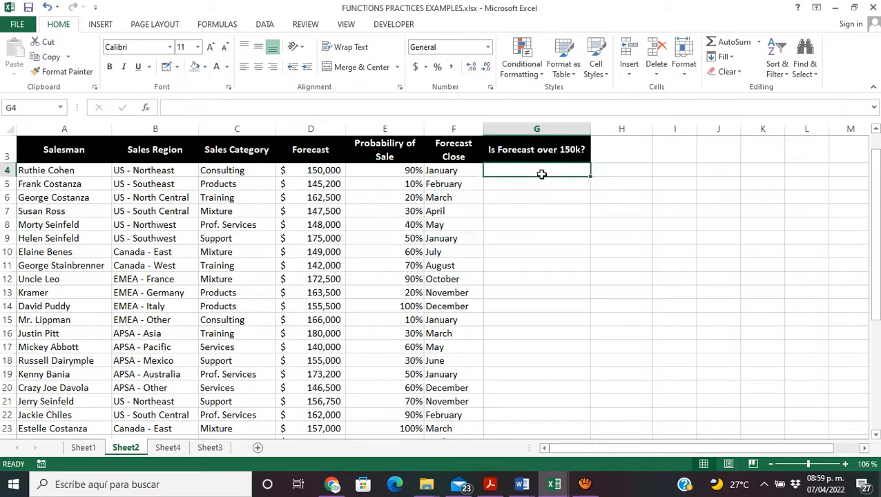
{"action": "type", "text": "="}
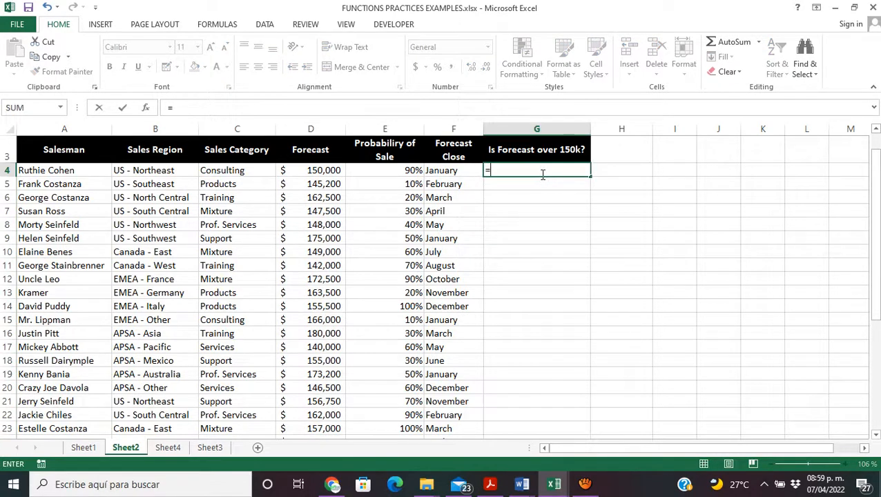
{"action": "type", "text": "IF"}
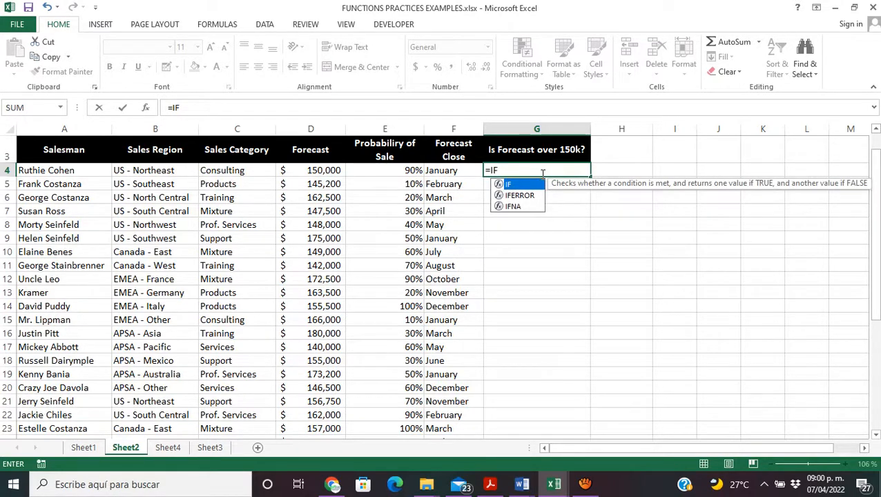
{"action": "type", "text": "("}
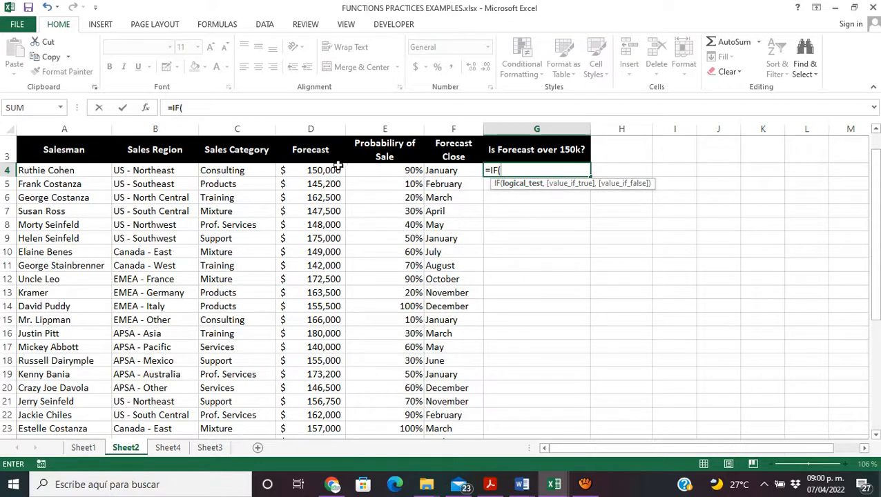
{"action": "left_click", "coordinate": [332, 171]}
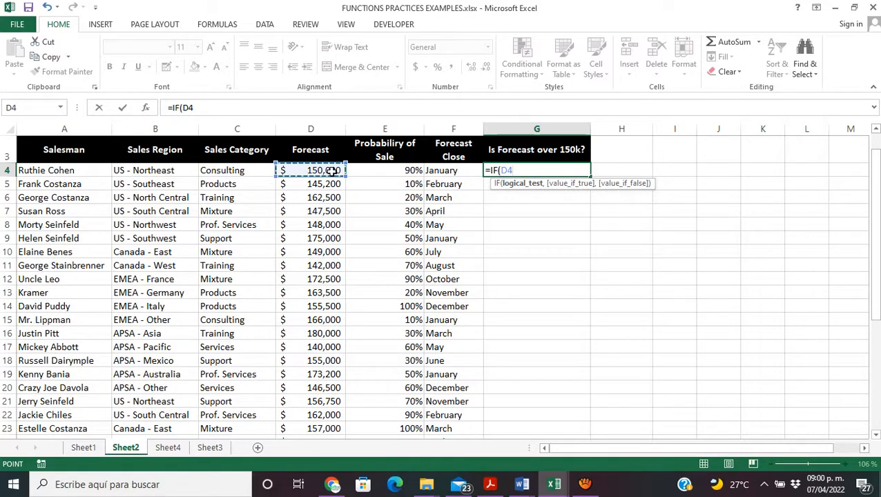
{"action": "type", "text": ">"}
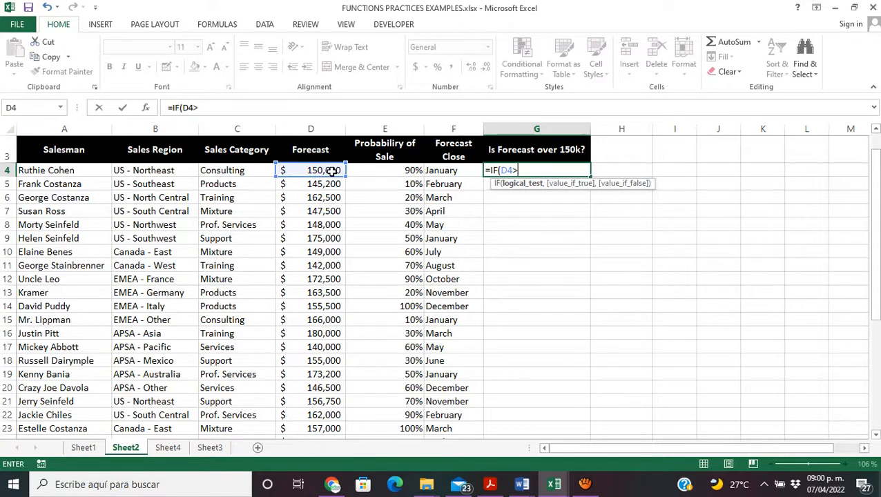
{"action": "type", "text": "150000"}
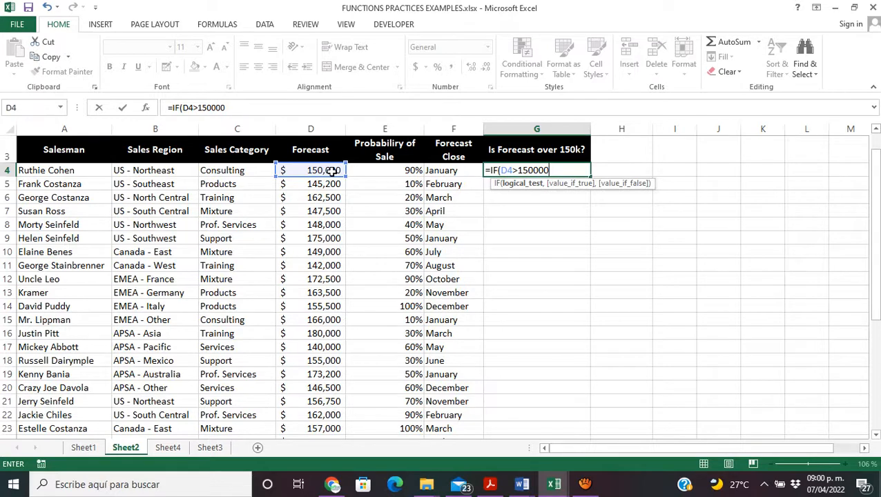
Step: Complete the G4 formula to return "YES" when true and "NO" when false, and check it against the forecast in D4
{"action": "type", "text": ","}
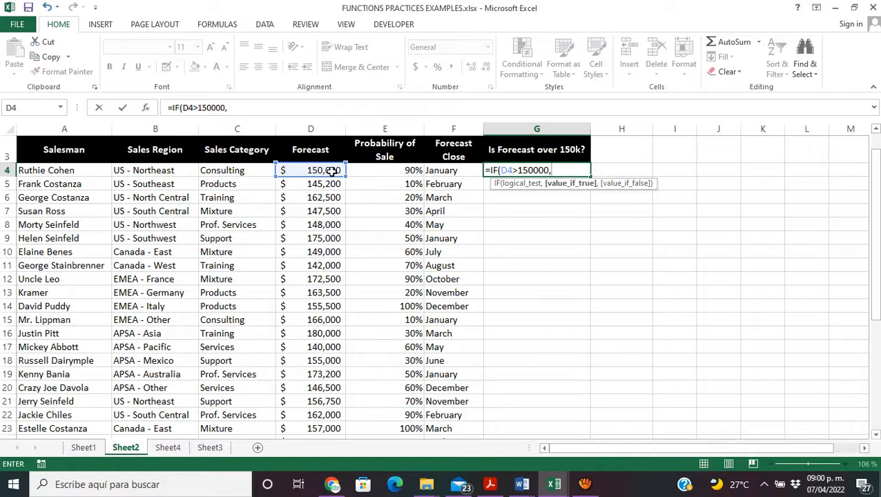
{"action": "type", "text": "\"YES\","}
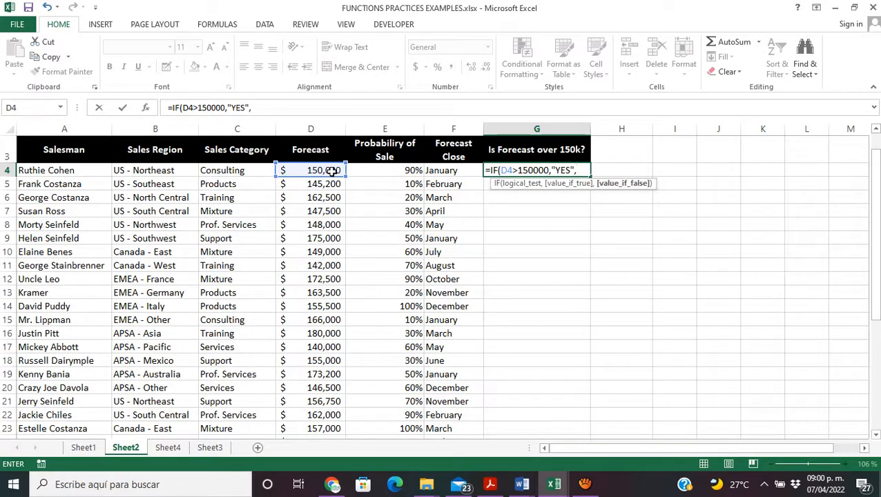
{"action": "type", "text": "\"NO\""}
{"action": "type", "text": ")"}
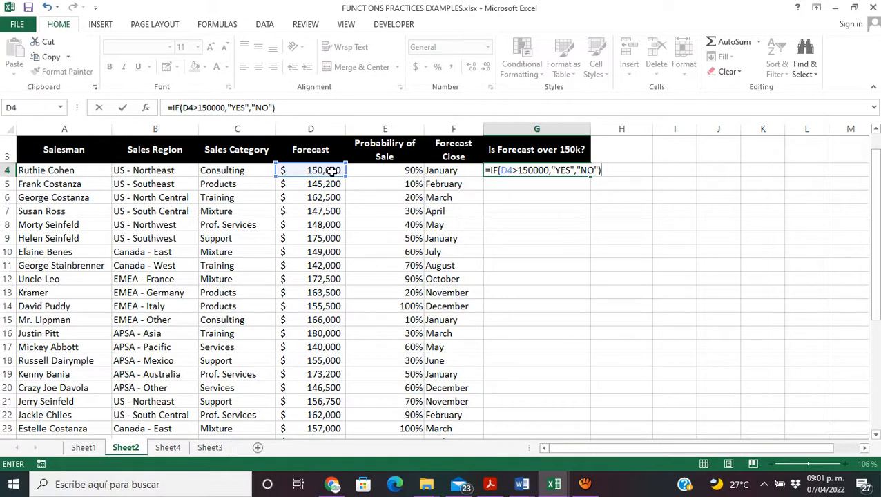
{"action": "key", "text": "Return"}
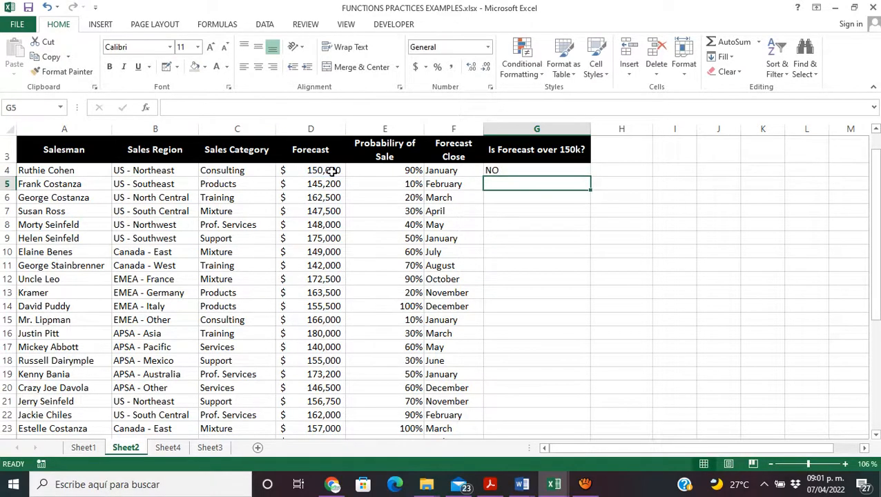
{"action": "left_click", "coordinate": [332, 170]}
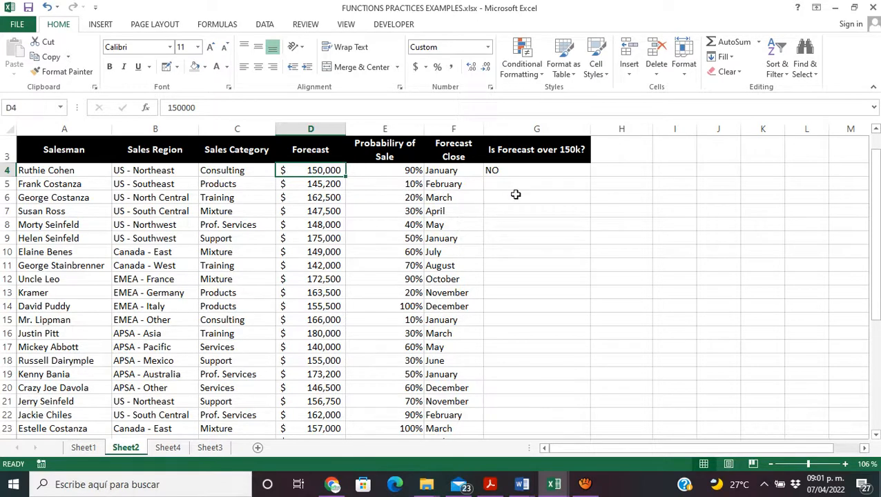
{"action": "left_click", "coordinate": [525, 172]}
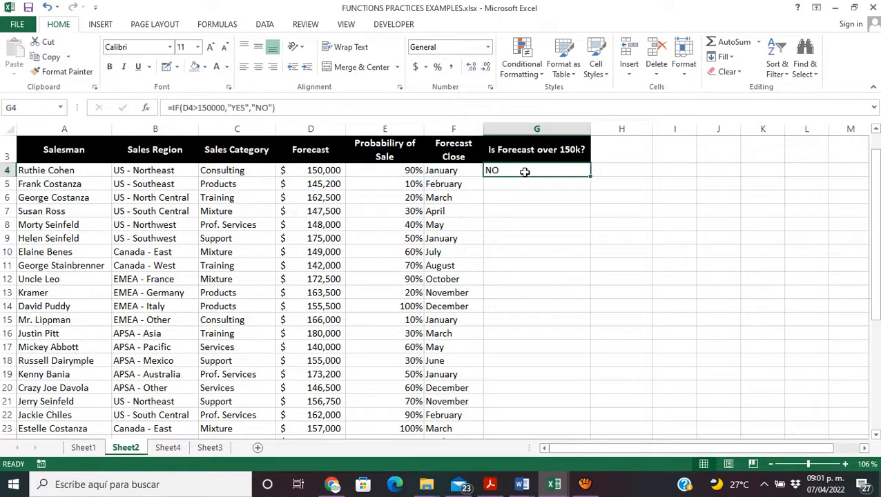
Step: Clear the formula in G4 and insert the IF function there by searching the function library for "IF"
{"action": "key", "text": "BackSpace"}
{"action": "left_click", "coordinate": [560, 195]}
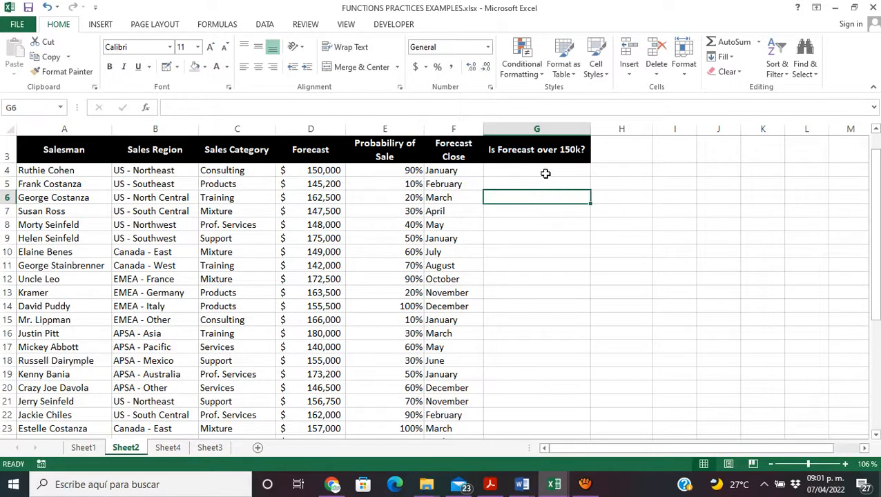
{"action": "left_click", "coordinate": [543, 173]}
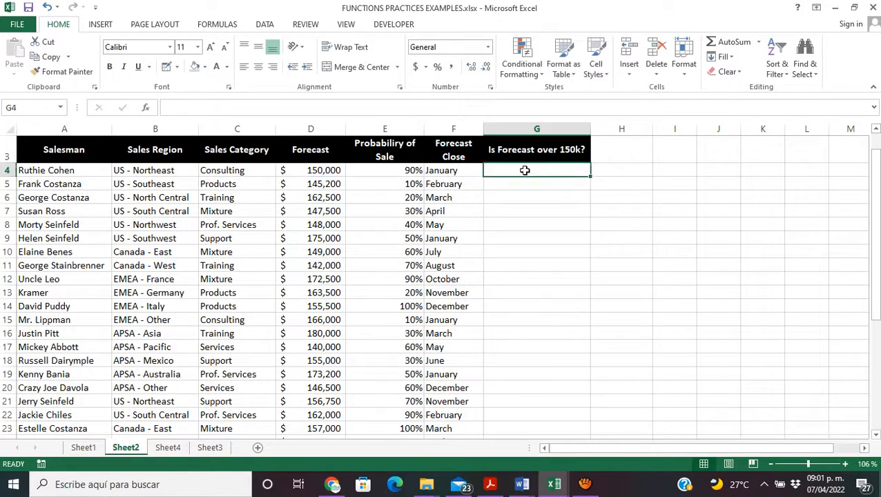
{"action": "left_click", "coordinate": [146, 109]}
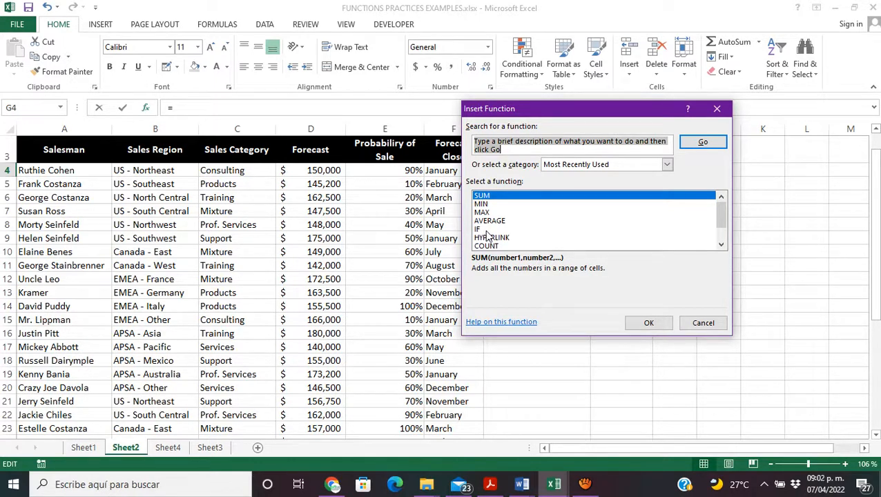
{"action": "type", "text": "IF"}
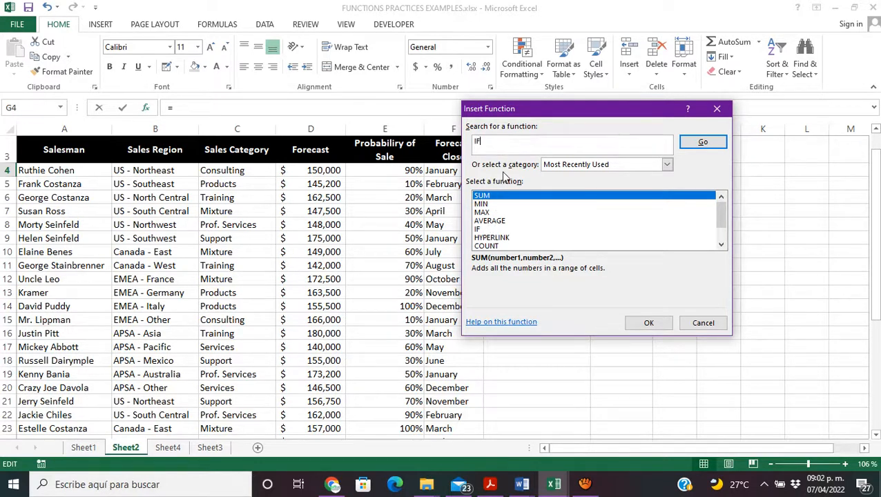
{"action": "left_click", "coordinate": [703, 143]}
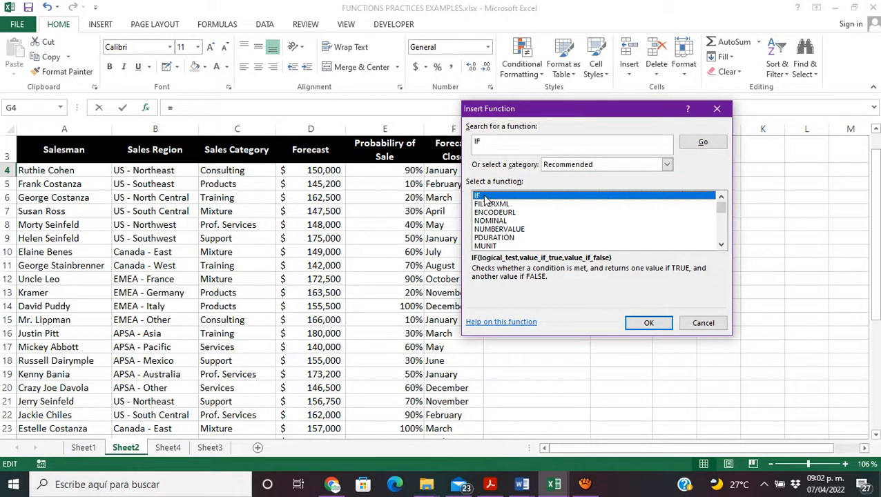
{"action": "left_click", "coordinate": [661, 324]}
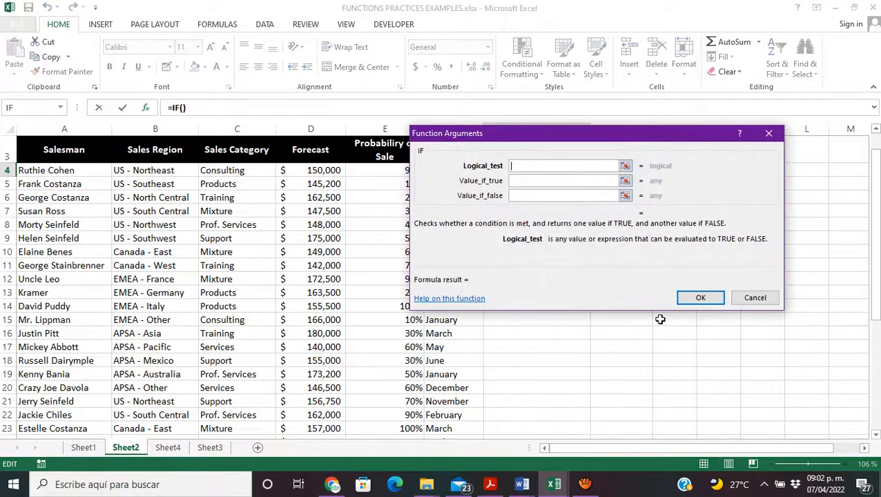
Step: Move the IF arguments dialog clear of the data and reference cell D4 as the start of Logical_test
{"action": "left_click_drag", "start_coordinate": [645, 138], "coordinate": [760, 209]}
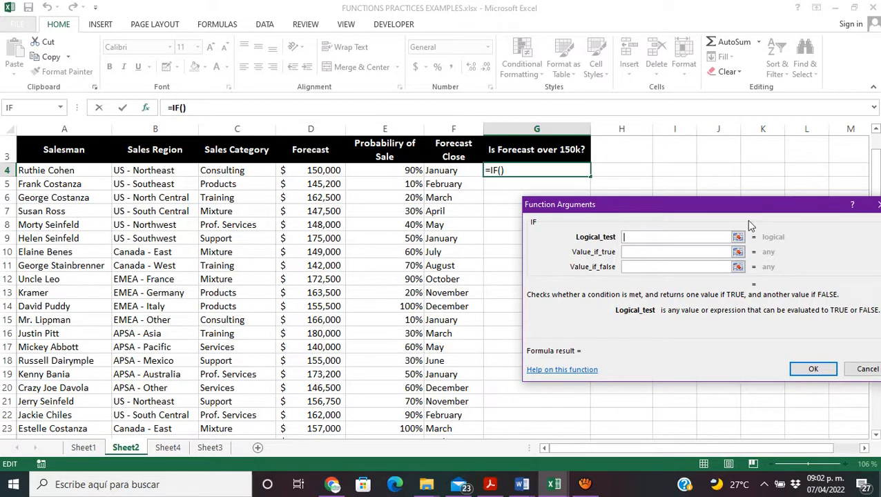
{"action": "left_click", "coordinate": [739, 237]}
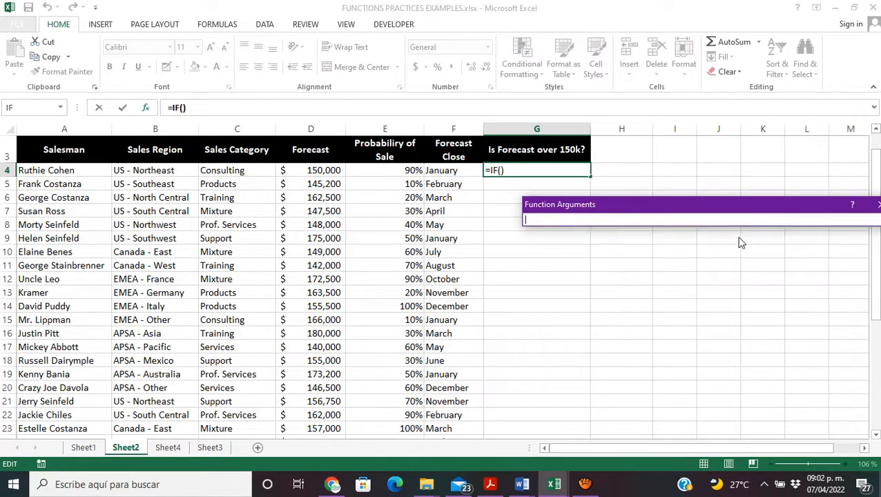
{"action": "left_click", "coordinate": [333, 170]}
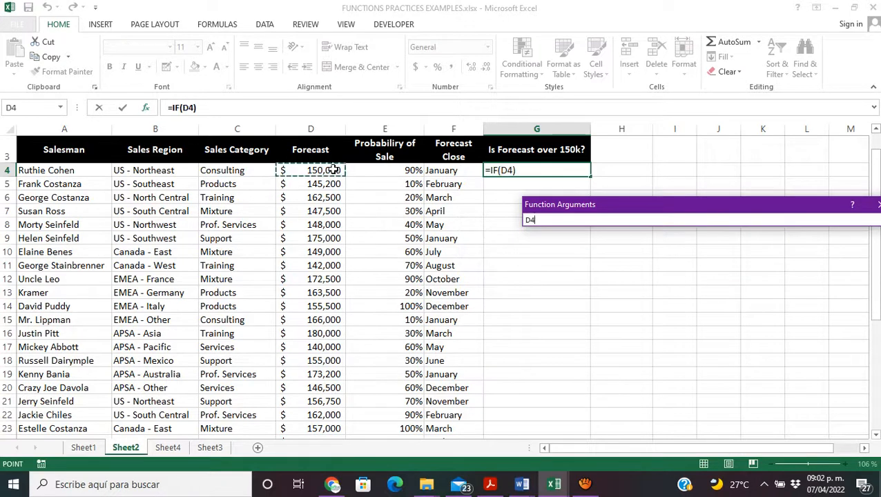
{"action": "left_click_drag", "start_coordinate": [736, 207], "coordinate": [708, 206]}
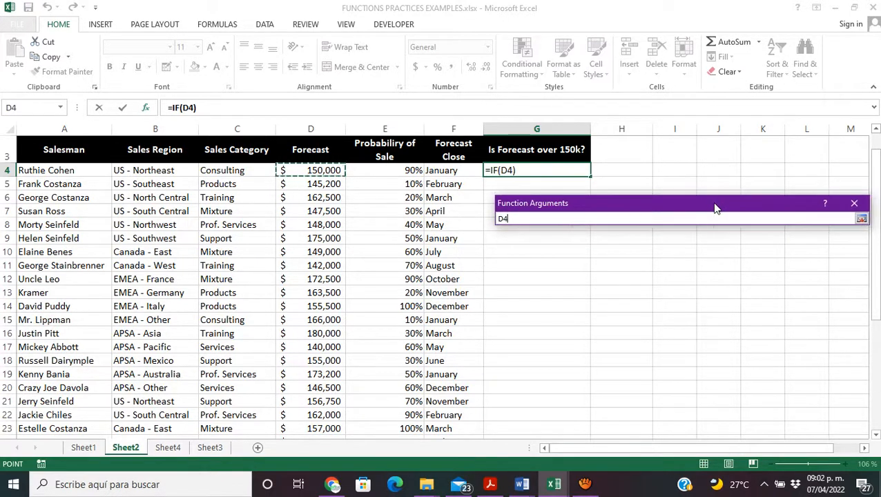
{"action": "left_click", "coordinate": [862, 219]}
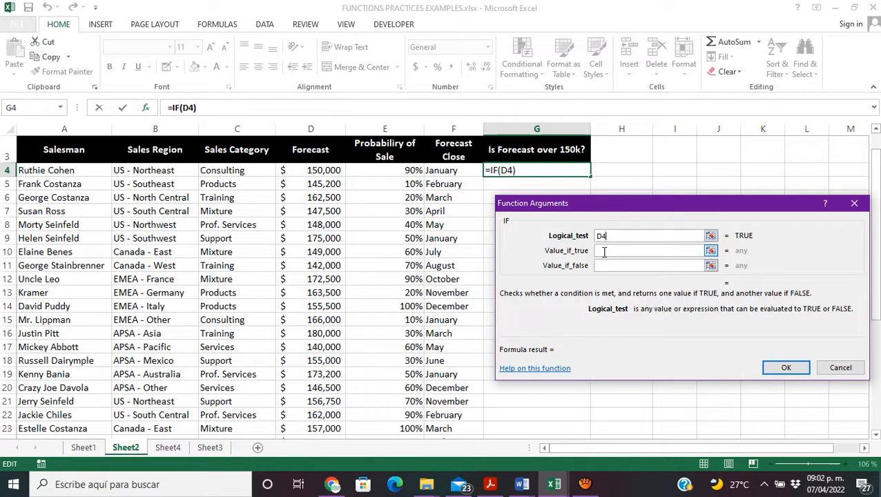
Step: Set the IF function's Value_if_true to "YES" and Value_if_false to "NO"
{"action": "type", "text": "\""}
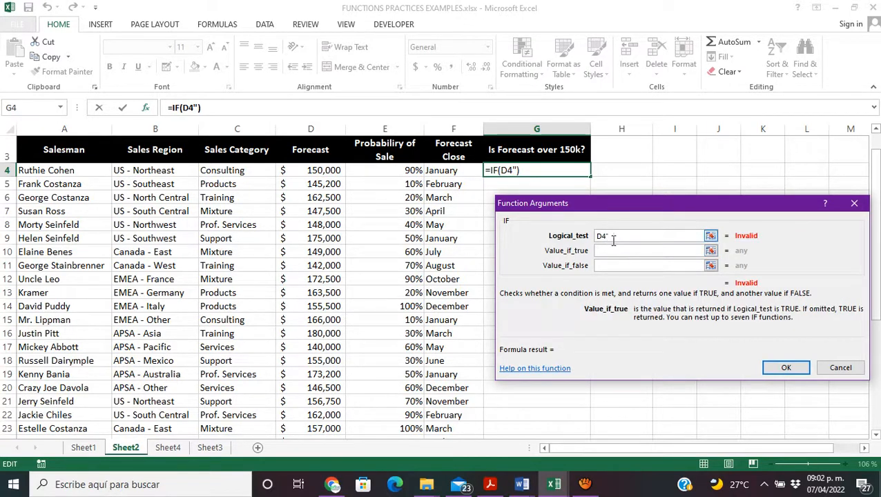
{"action": "key", "text": "BackSpace"}
{"action": "left_click", "coordinate": [615, 250]}
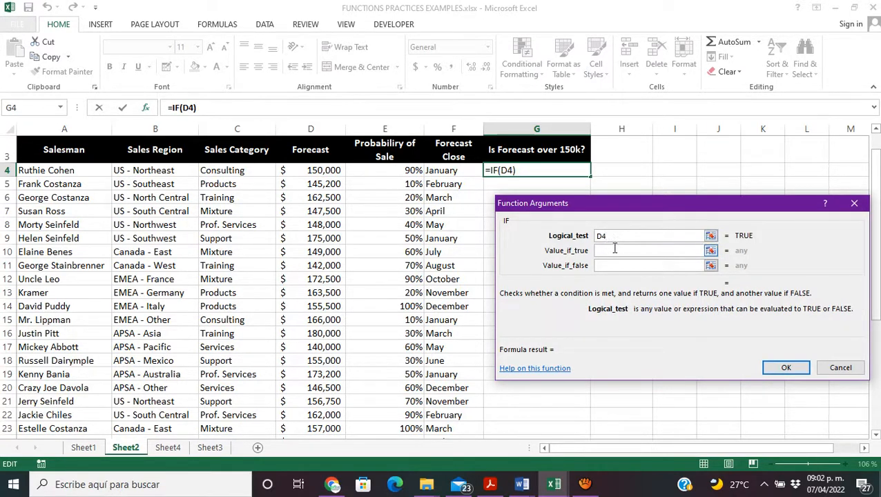
{"action": "type", "text": "\"YES"}
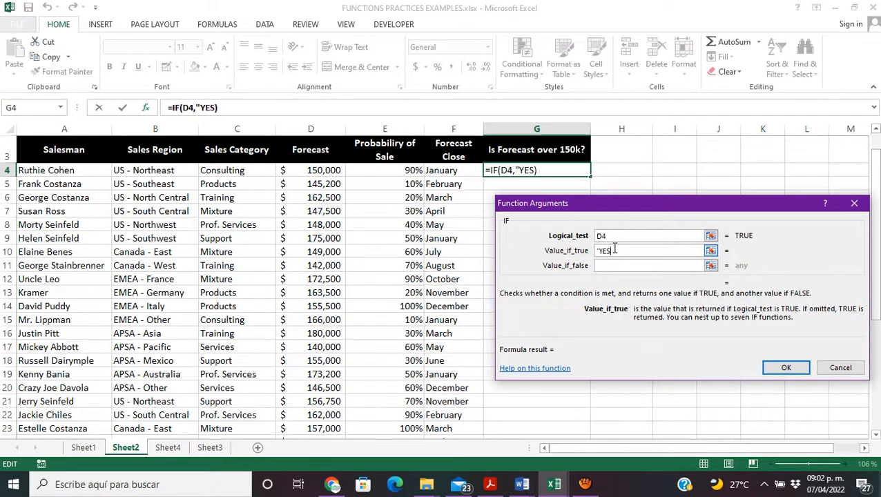
{"action": "type", "text": "\""}
{"action": "left_click", "coordinate": [612, 266]}
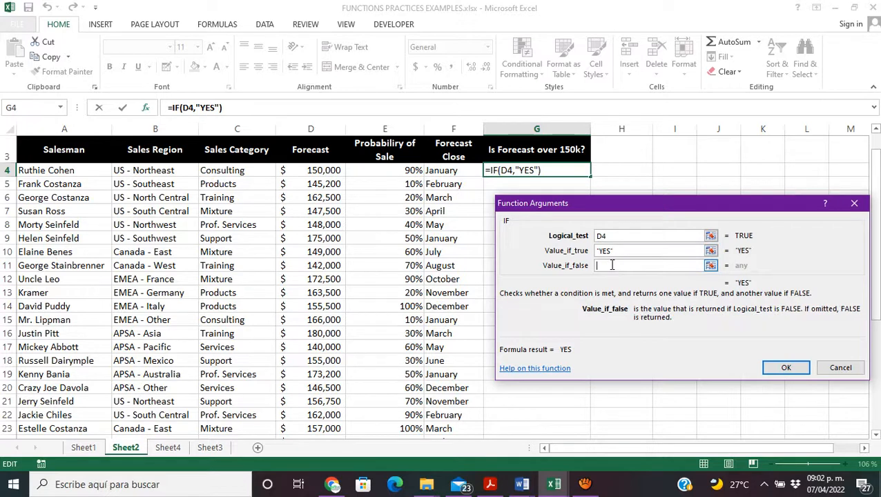
{"action": "type", "text": "\"NO"}
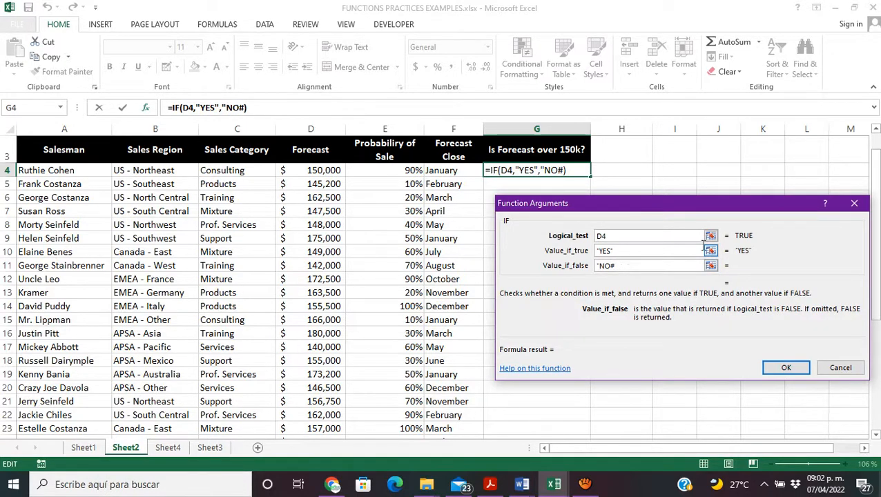
{"action": "type", "text": "\""}
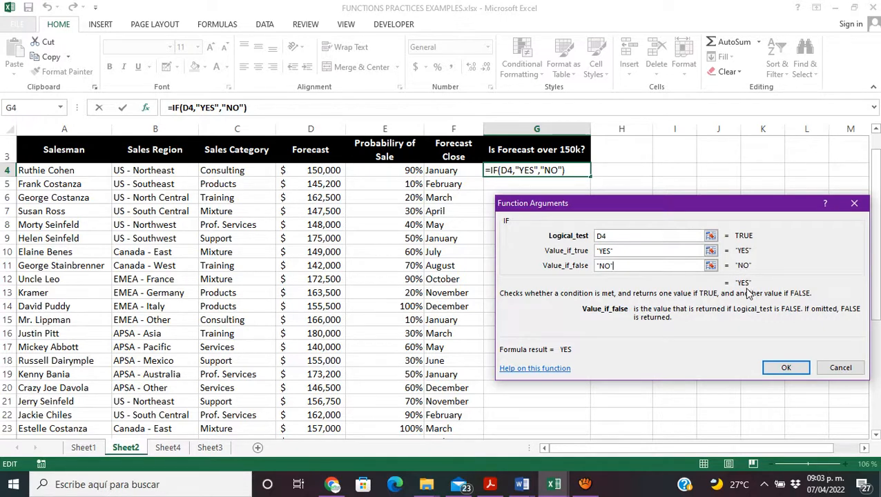
Step: Complete the Logical_test as D4>150000 and enter the IF function in G4
{"action": "left_click", "coordinate": [617, 236]}
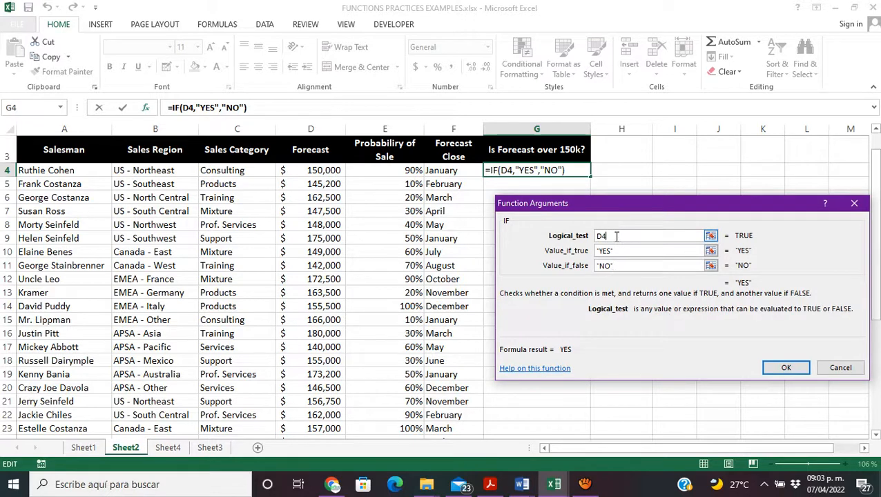
{"action": "type", "text": ">"}
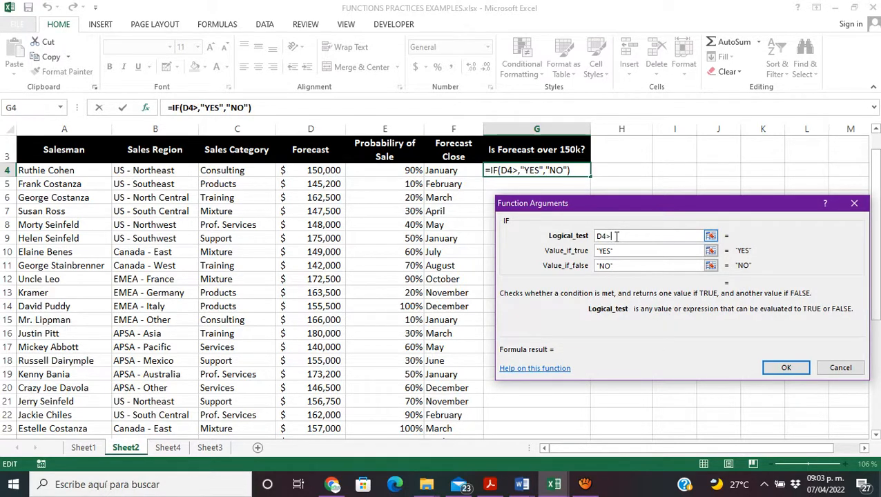
{"action": "type", "text": "15000"}
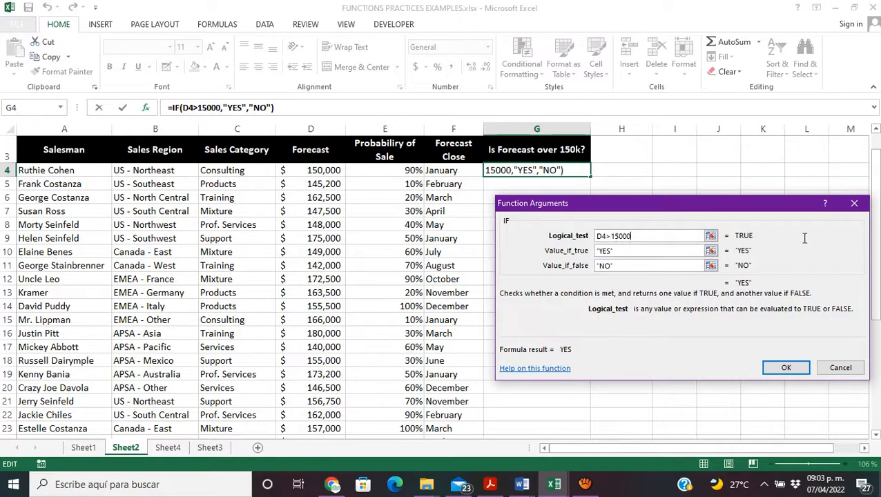
{"action": "type", "text": "0"}
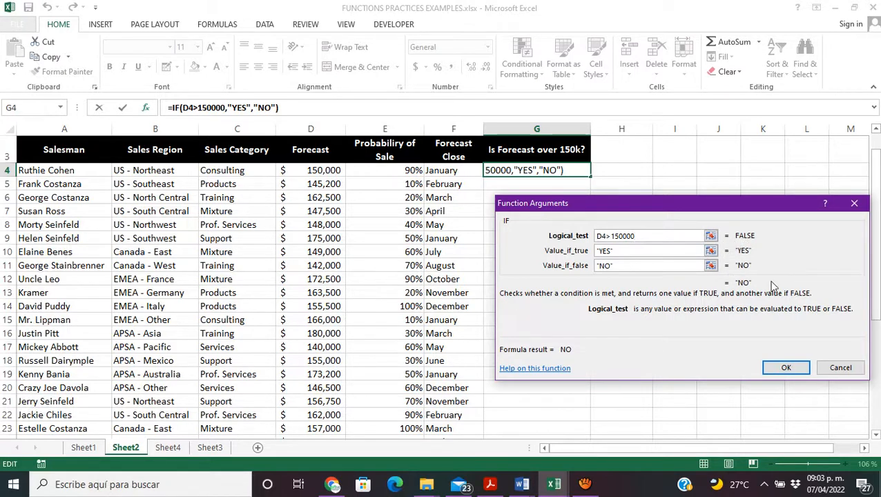
{"action": "left_click", "coordinate": [782, 371]}
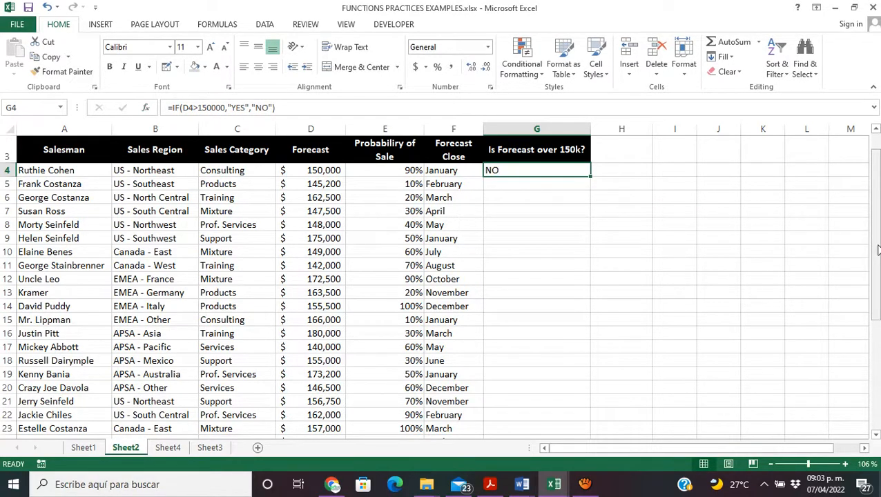
Step: Open the IF formula in G4 to review its logical test and its true and false values
{"action": "left_click", "coordinate": [503, 185]}
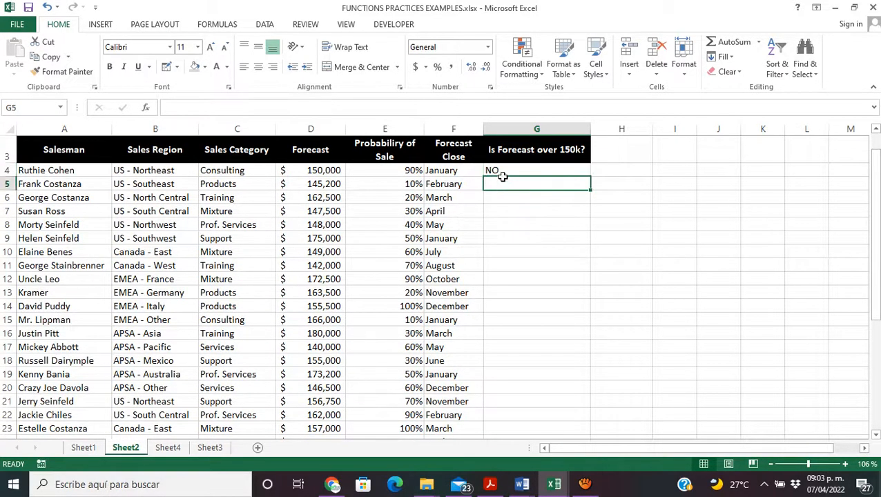
{"action": "left_click", "coordinate": [506, 170]}
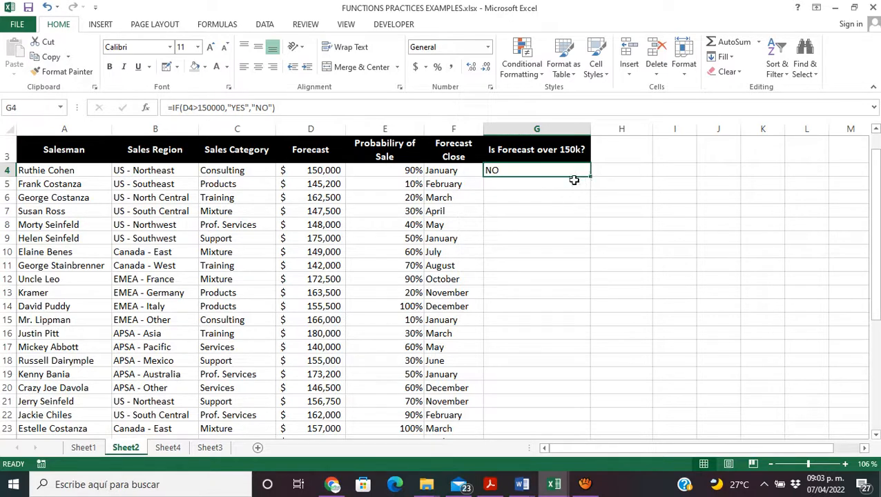
{"action": "double_click", "coordinate": [544, 171]}
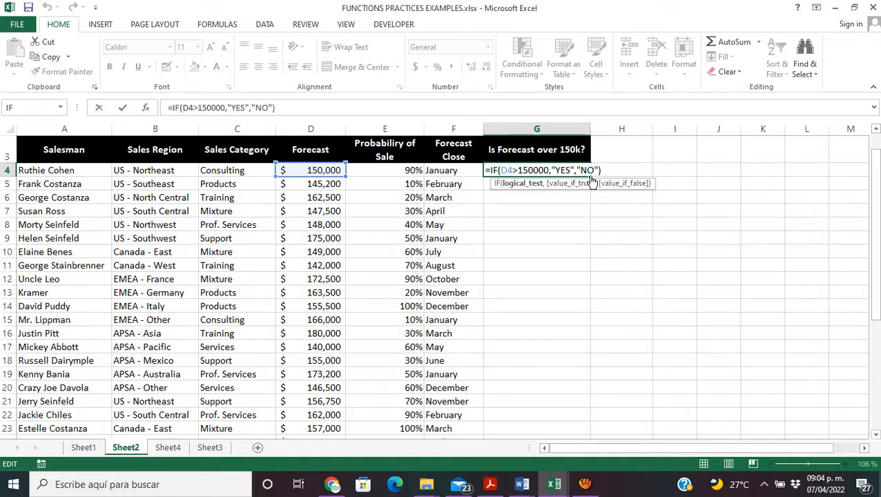
{"action": "mouse_move", "coordinate": [581, 238]}
{"action": "left_mouse_down"}
{"action": "mouse_move", "coordinate": [578, 179]}
{"action": "mouse_move", "coordinate": [579, 228]}
{"action": "mouse_move", "coordinate": [571, 234]}
{"action": "left_mouse_up"}
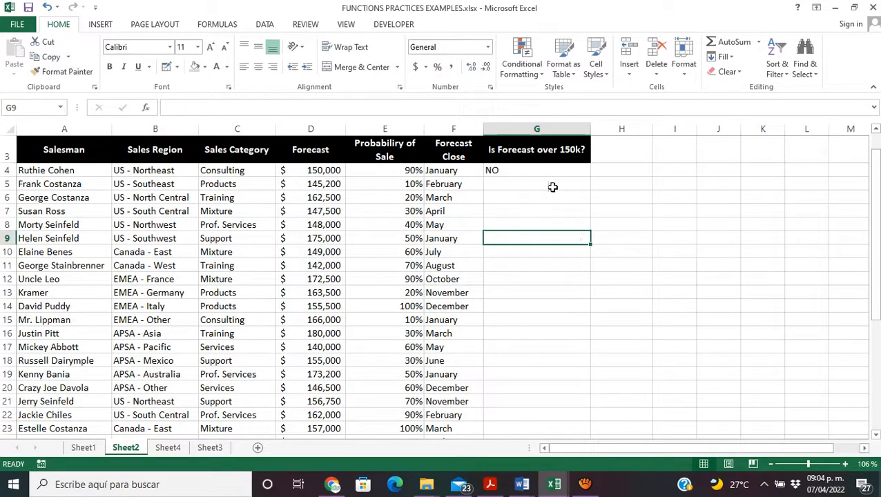
Step: Fill the IF formula from G4 down through G24 for all salesmen
{"action": "left_click", "coordinate": [559, 172]}
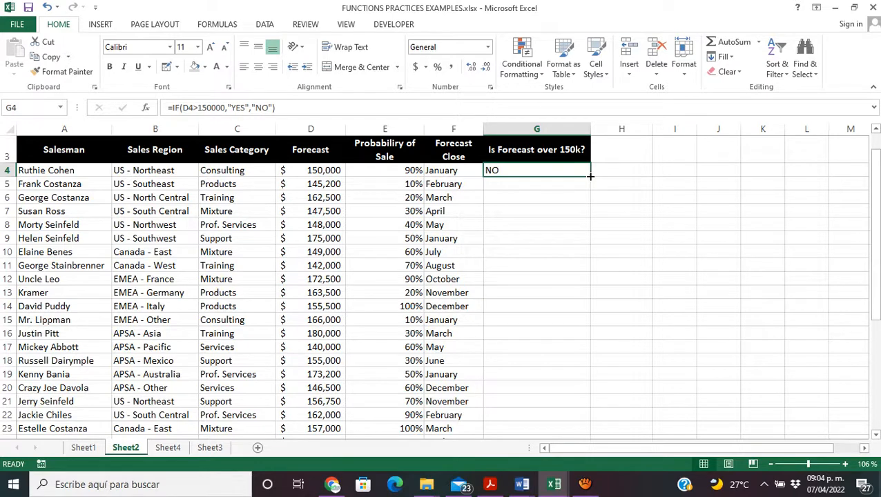
{"action": "left_click_drag", "start_coordinate": [590, 177], "coordinate": [583, 423]}
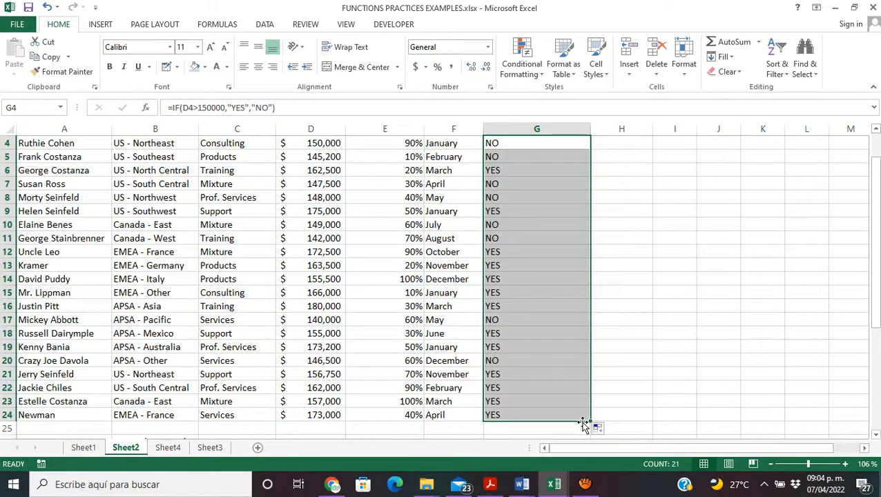
{"action": "left_click", "coordinate": [518, 242]}
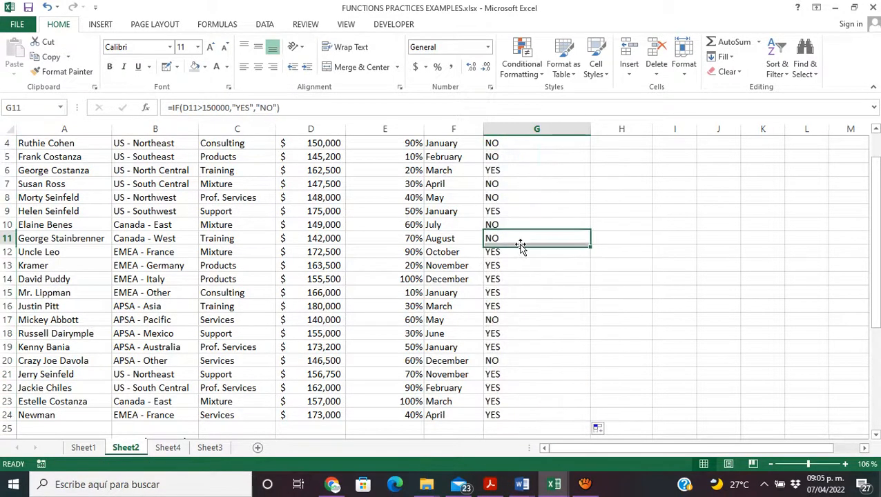
Step: Compare the forecasts in D4:D6 with their YES/NO results in column G, and review the remaining rows
{"action": "left_click_drag", "start_coordinate": [876, 268], "coordinate": [875, 256]}
{"action": "left_click", "coordinate": [333, 183]}
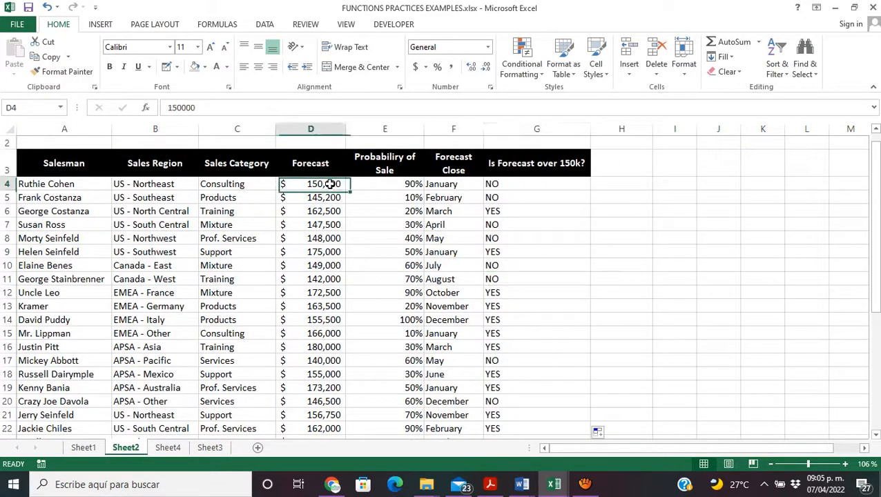
{"action": "left_click", "coordinate": [506, 187]}
{"action": "left_click", "coordinate": [325, 196]}
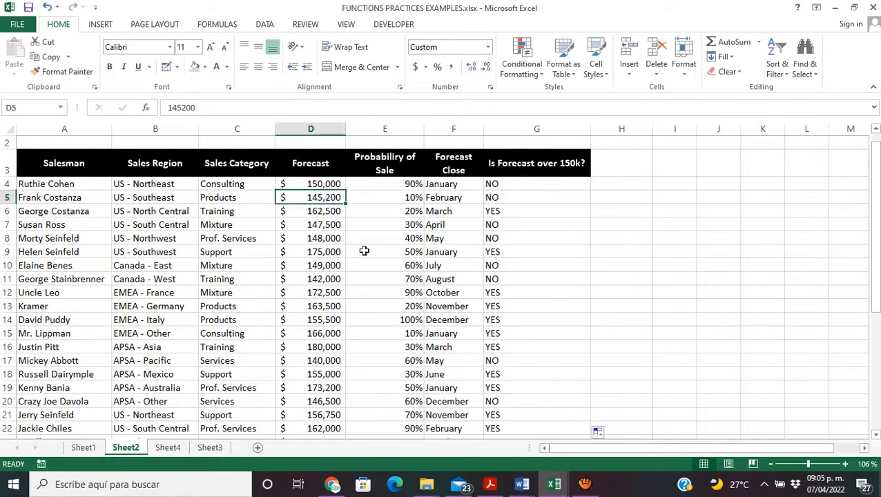
{"action": "left_click", "coordinate": [507, 197]}
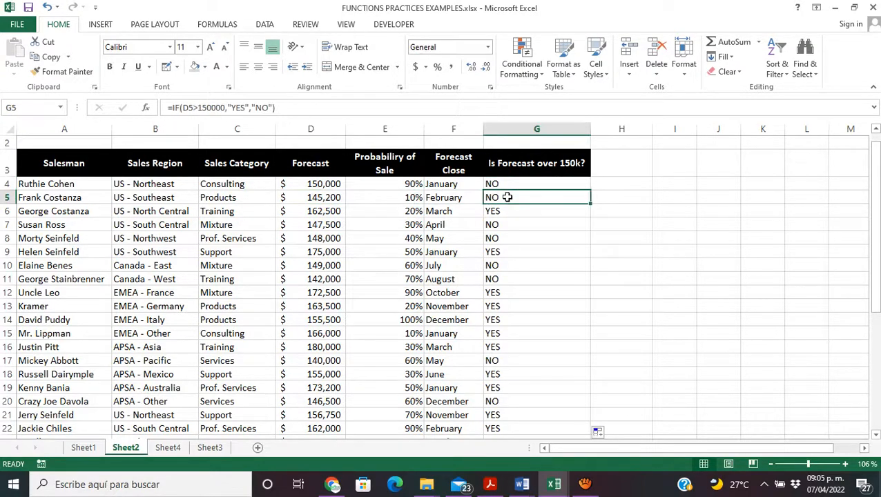
{"action": "left_click", "coordinate": [329, 212]}
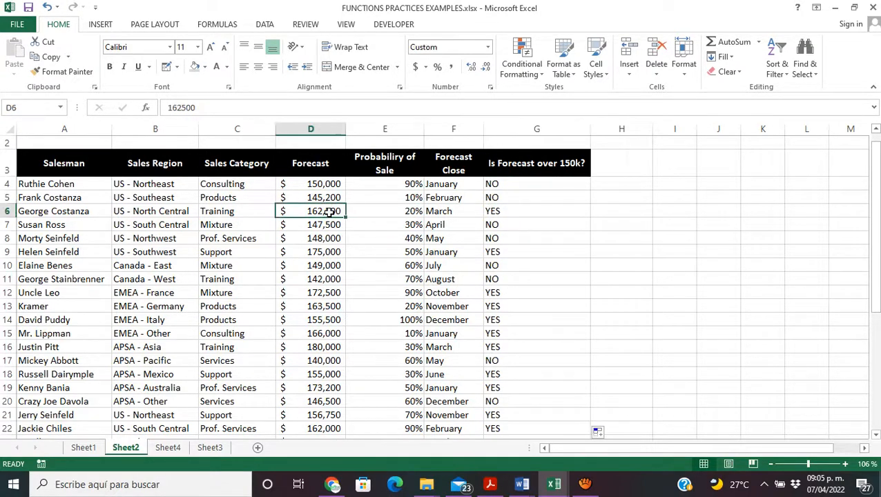
{"action": "left_click", "coordinate": [506, 211]}
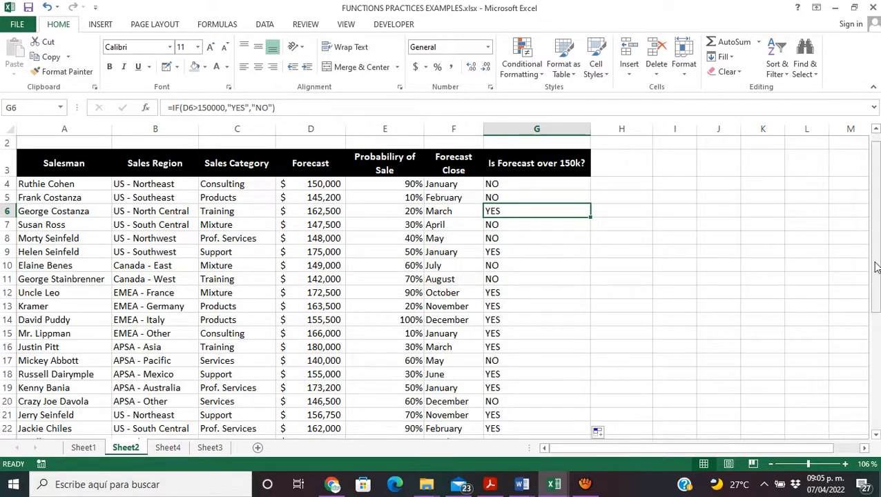
{"action": "left_click_drag", "start_coordinate": [876, 268], "coordinate": [875, 285]}
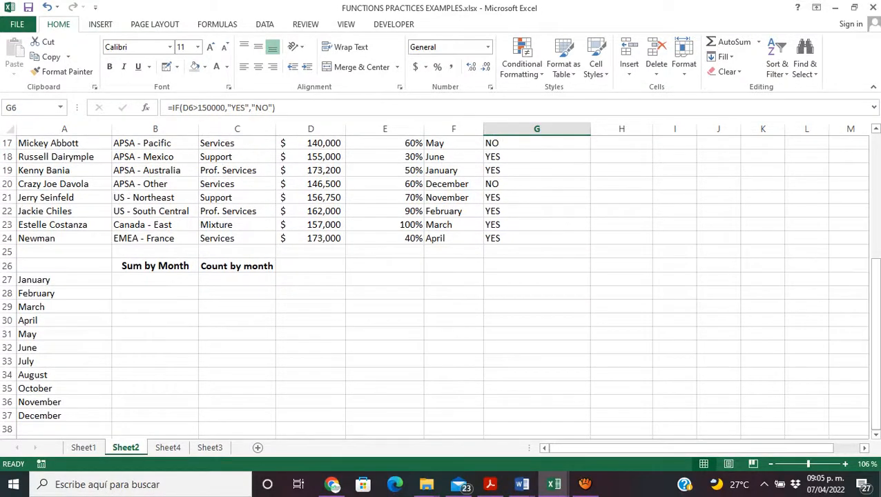
Step: Examine the Sum by Month heading in B26 and the month list in A27:A37 of the summary table
{"action": "left_click", "coordinate": [158, 266]}
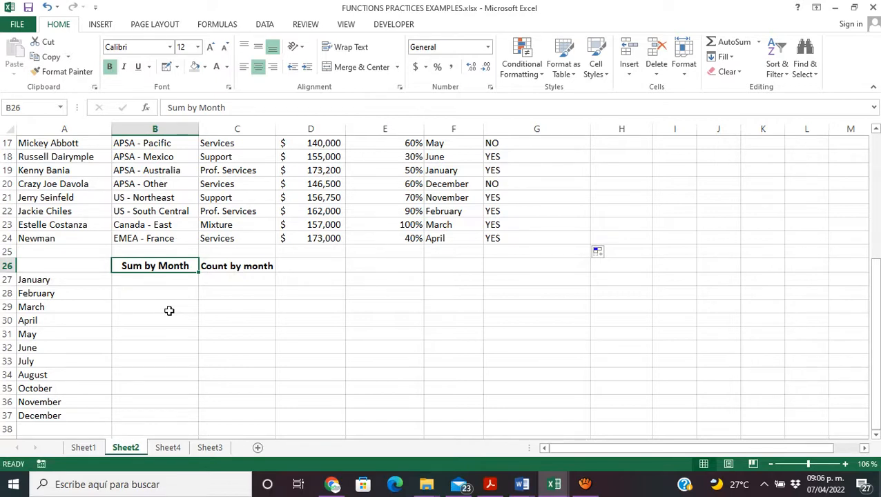
{"action": "left_click_drag", "start_coordinate": [61, 281], "coordinate": [82, 414]}
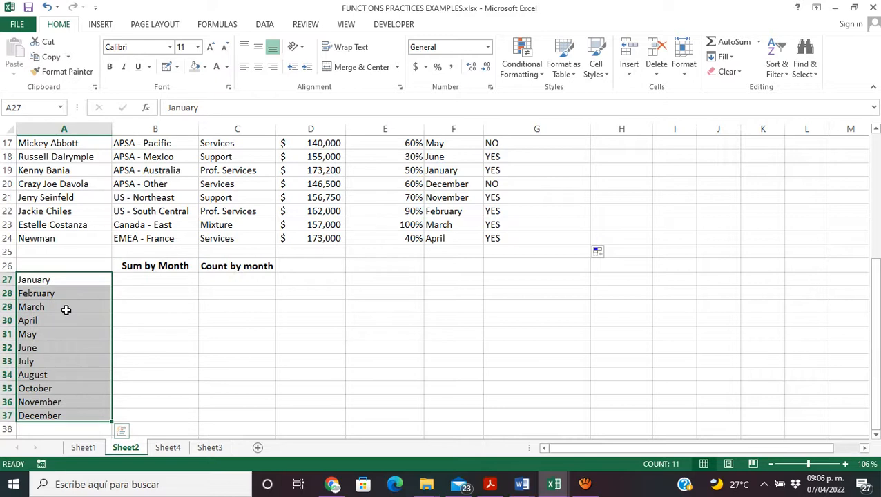
{"action": "left_click", "coordinate": [329, 201]}
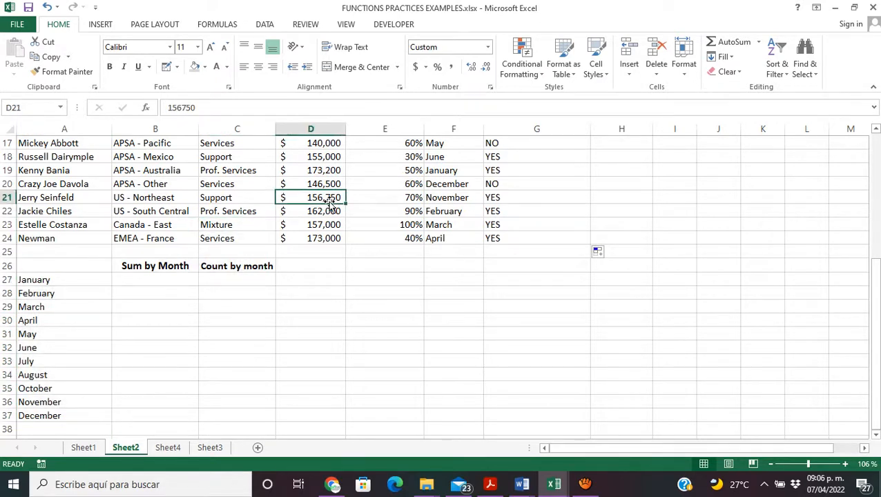
{"action": "left_click", "coordinate": [46, 281]}
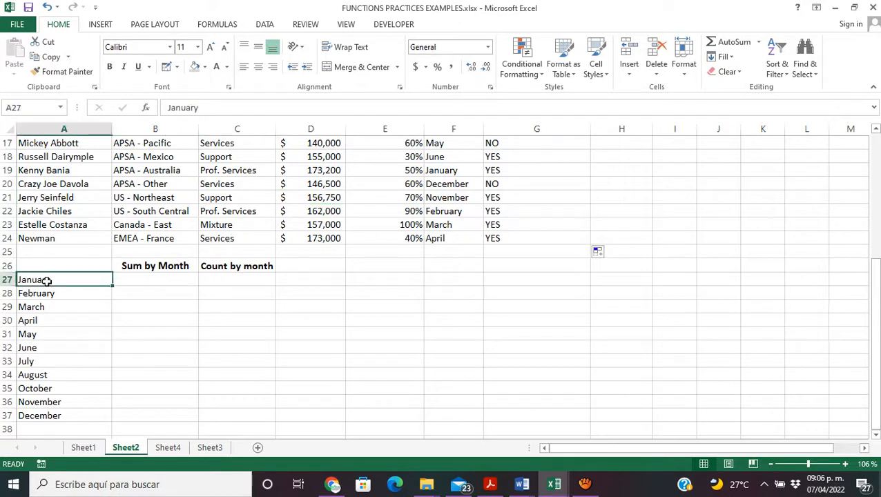
{"action": "left_click", "coordinate": [70, 294]}
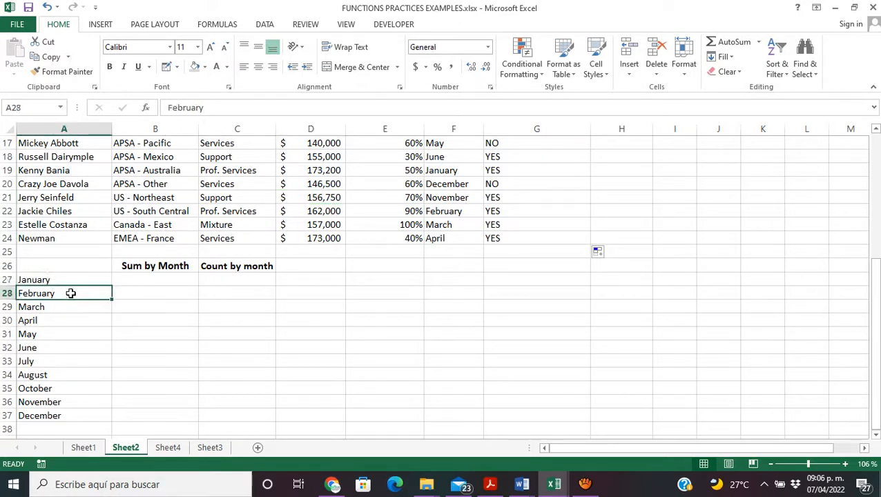
{"action": "left_click", "coordinate": [63, 307]}
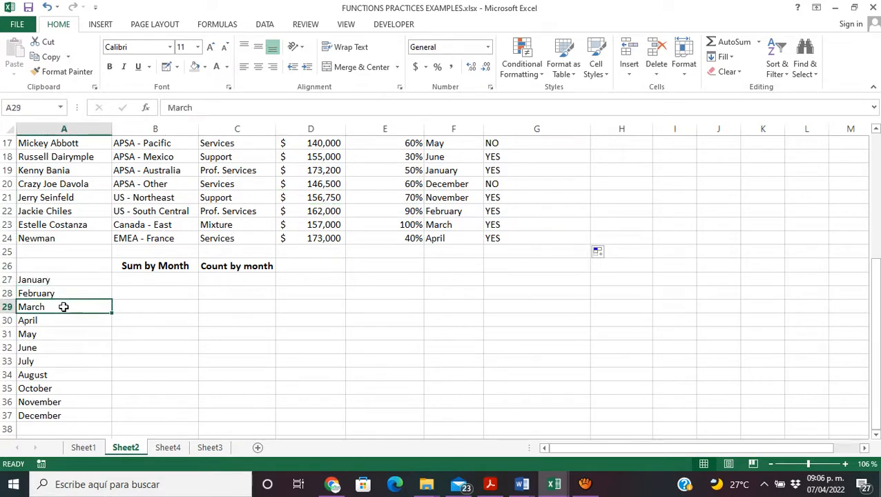
Step: Locate the salesmen whose Forecast Close is January in column F
{"action": "left_click_drag", "start_coordinate": [878, 322], "coordinate": [854, 216]}
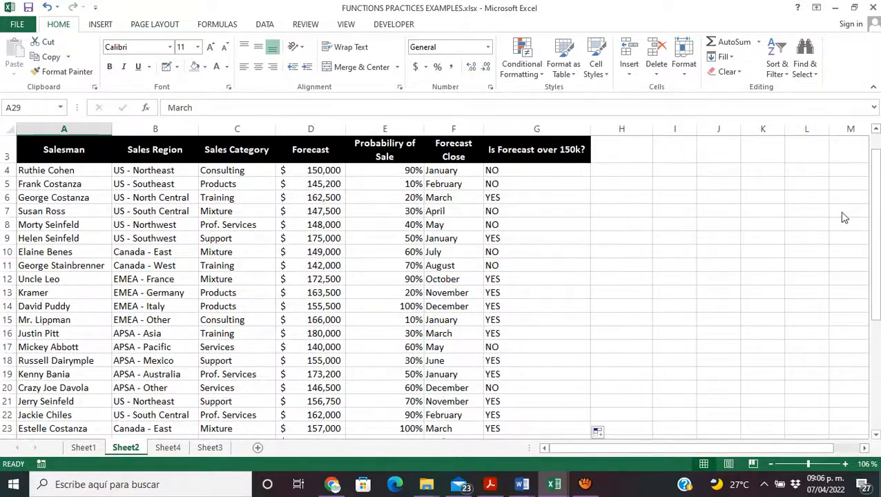
{"action": "left_click", "coordinate": [447, 170]}
{"action": "left_click", "coordinate": [439, 237]}
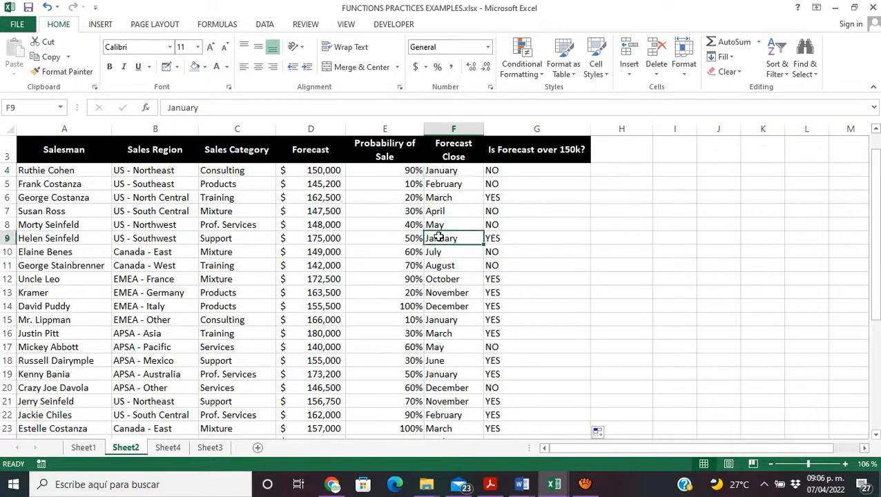
{"action": "left_click", "coordinate": [437, 320]}
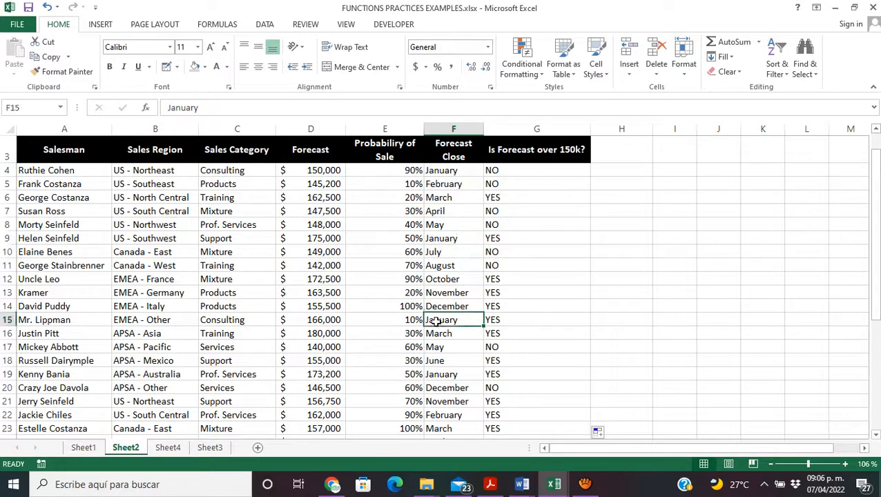
{"action": "left_click", "coordinate": [441, 376]}
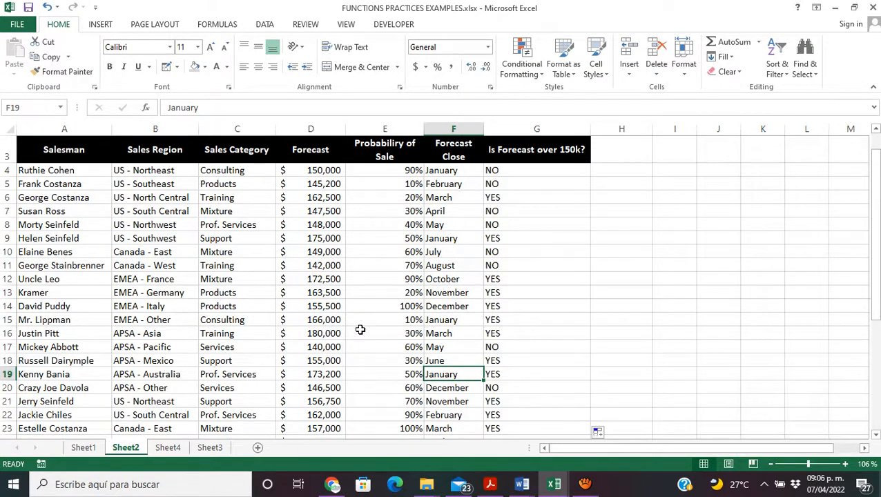
Step: Switch to the Word document SUM AND SUMIF USES AND PRACTICE PART 1 and read the SUMIF function description
{"action": "left_click_drag", "start_coordinate": [879, 254], "coordinate": [879, 312]}
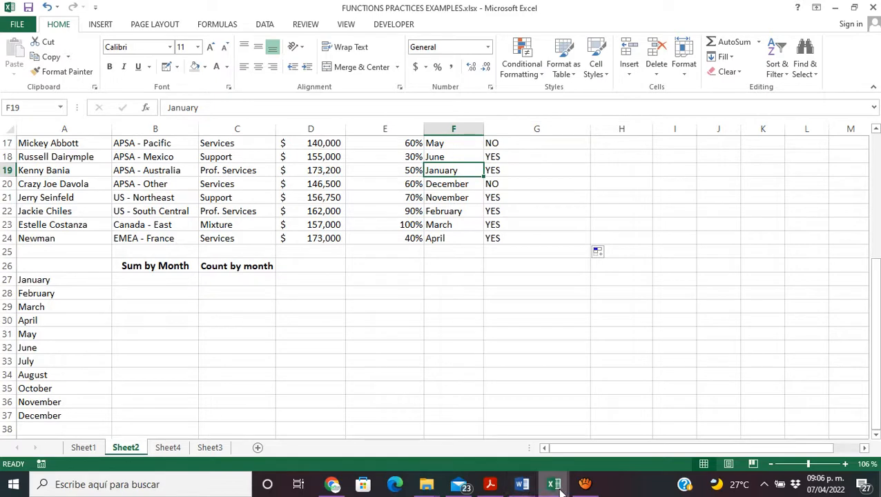
{"action": "mouse_move", "coordinate": [522, 490]}
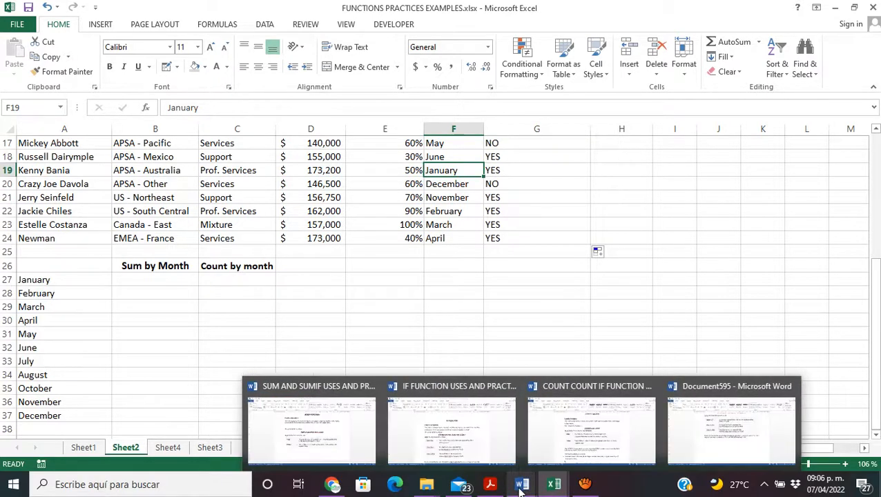
{"action": "left_click", "coordinate": [292, 435]}
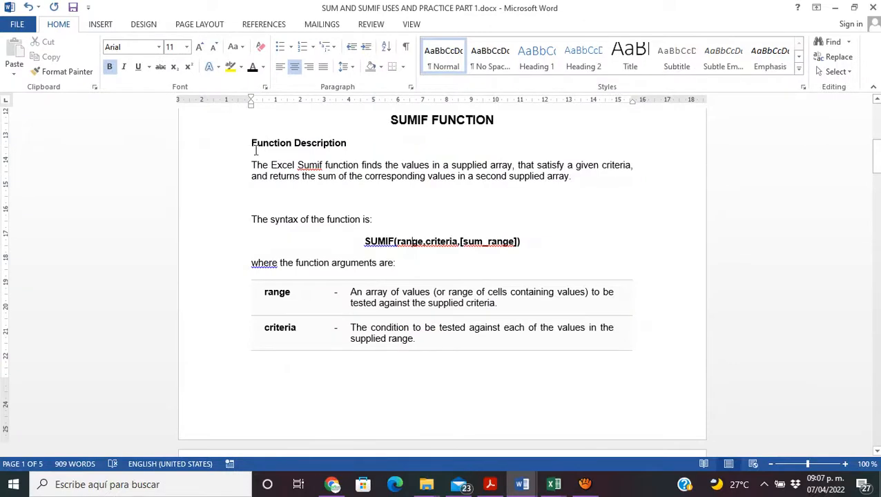
{"action": "left_click_drag", "start_coordinate": [253, 164], "coordinate": [573, 177]}
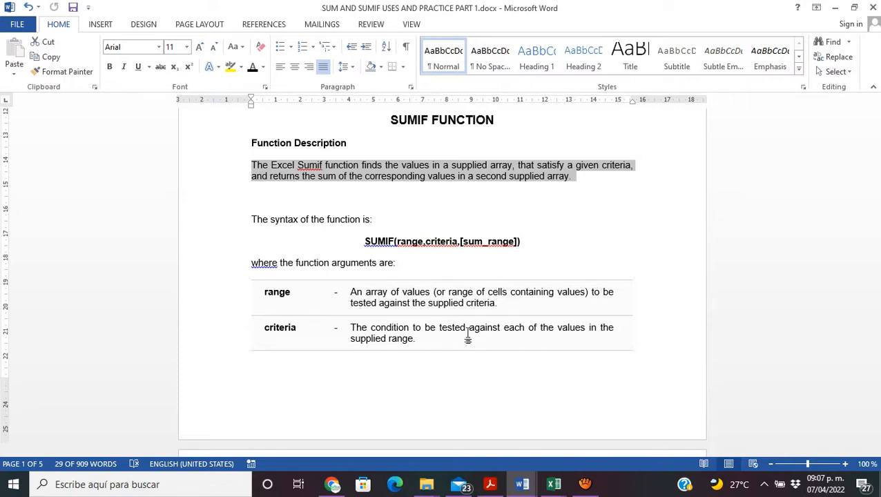
Step: Return to the Excel workbook and examine the Forecast values in D4:D24 and the Forecast Close months in F4:F24
{"action": "mouse_move", "coordinate": [523, 483]}
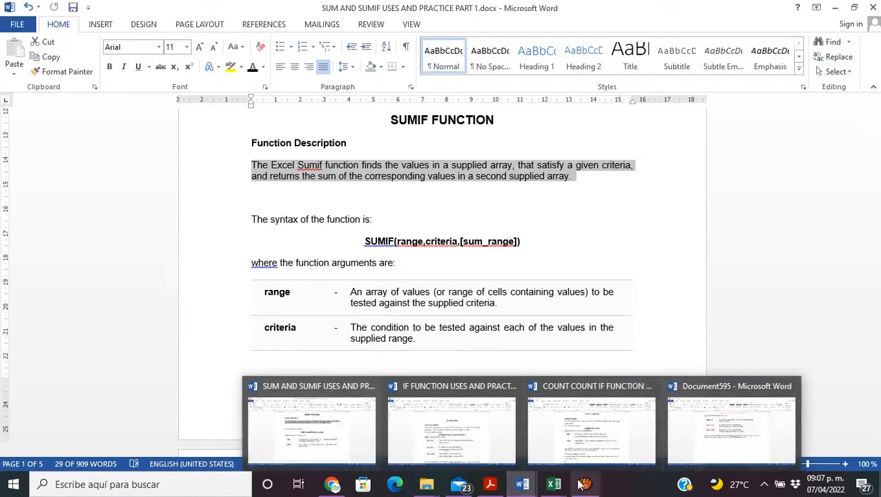
{"action": "mouse_move", "coordinate": [557, 482]}
{"action": "left_click", "coordinate": [571, 444]}
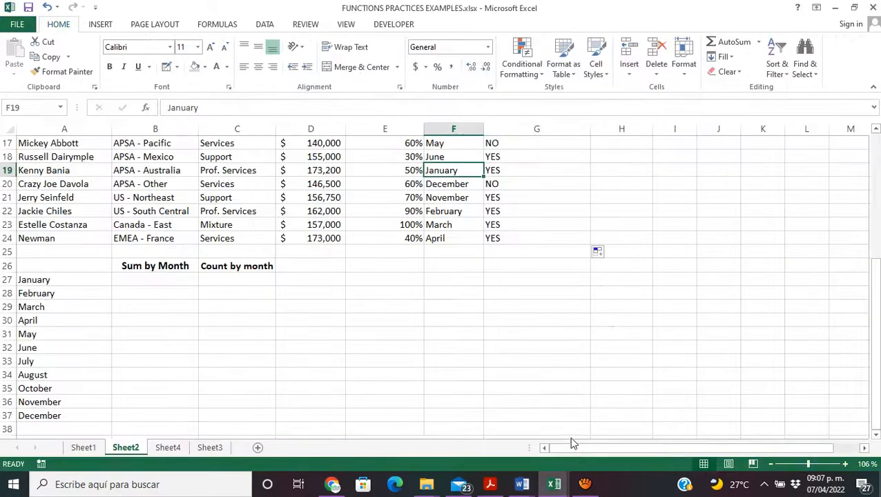
{"action": "left_click_drag", "start_coordinate": [874, 325], "coordinate": [858, 213]}
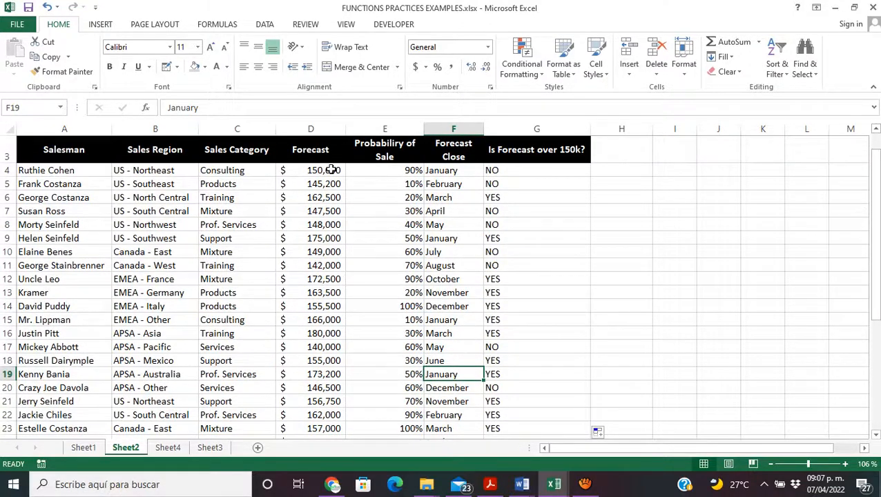
{"action": "left_click_drag", "start_coordinate": [336, 170], "coordinate": [320, 414]}
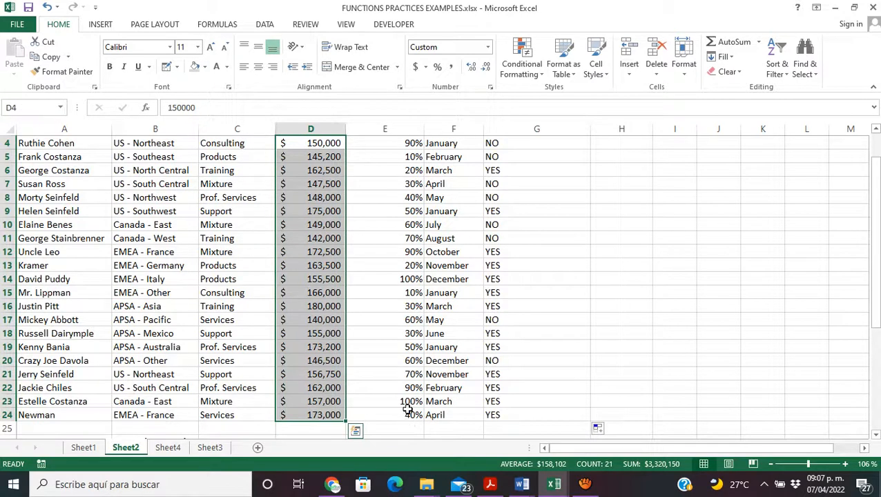
{"action": "left_click_drag", "start_coordinate": [406, 413], "coordinate": [382, 140]}
{"action": "left_click_drag", "start_coordinate": [440, 415], "coordinate": [431, 145]}
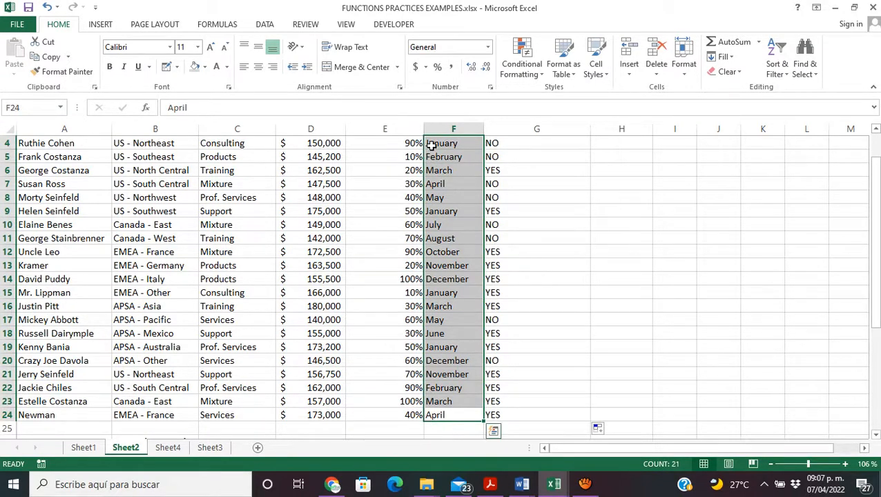
Step: Go back to the Word document and review the SUMIF syntax, its three arguments and the description of the range argument
{"action": "left_click", "coordinate": [834, 9]}
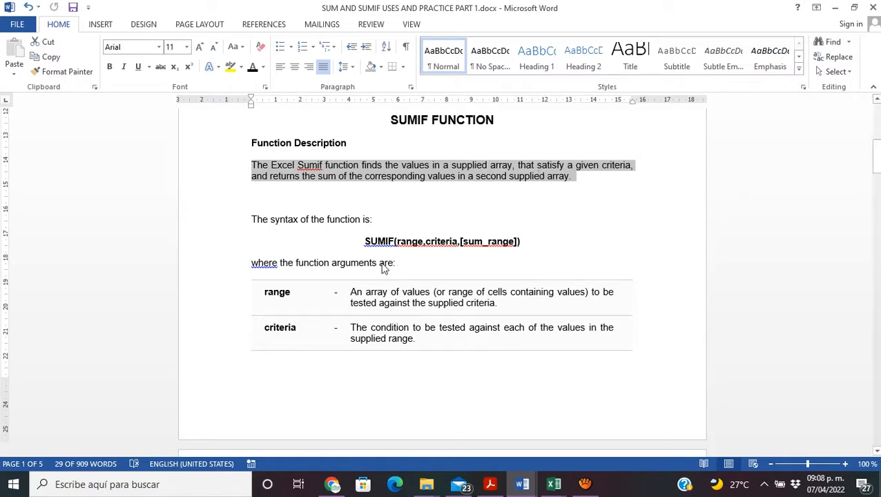
{"action": "left_click_drag", "start_coordinate": [366, 242], "coordinate": [393, 242]}
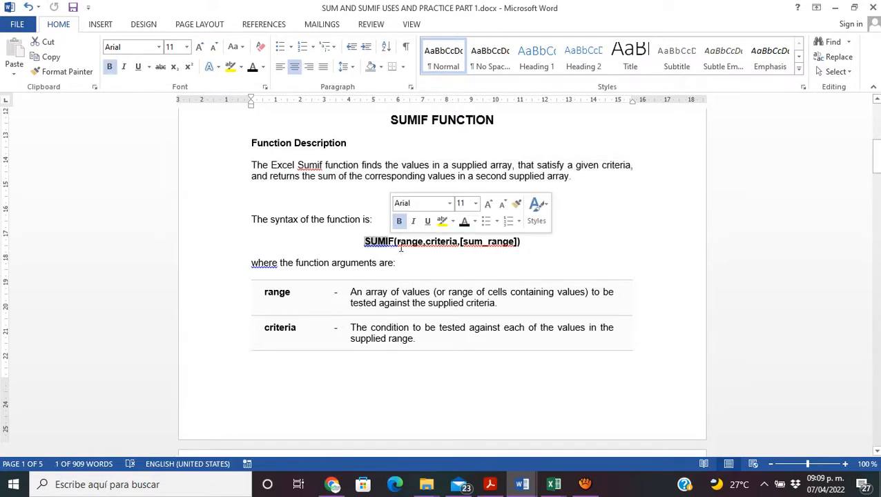
{"action": "left_click", "coordinate": [400, 241]}
{"action": "left_click_drag", "start_coordinate": [399, 242], "coordinate": [424, 241]}
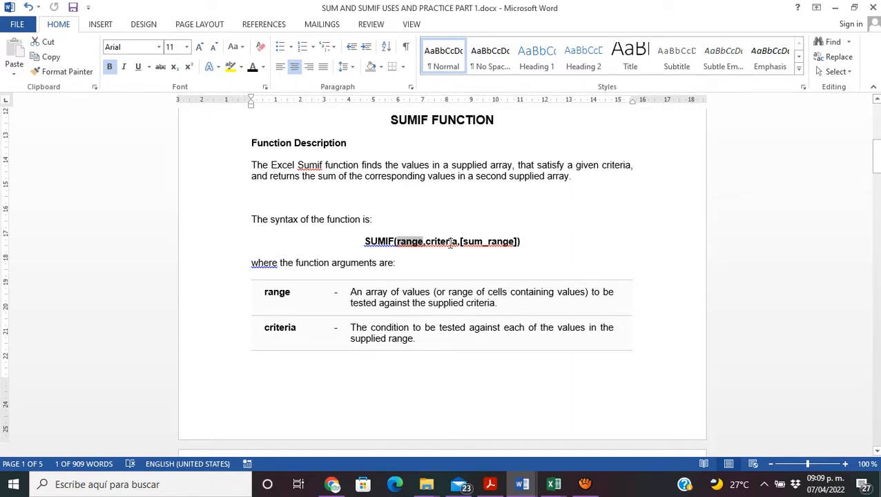
{"action": "left_click_drag", "start_coordinate": [425, 242], "coordinate": [460, 241]}
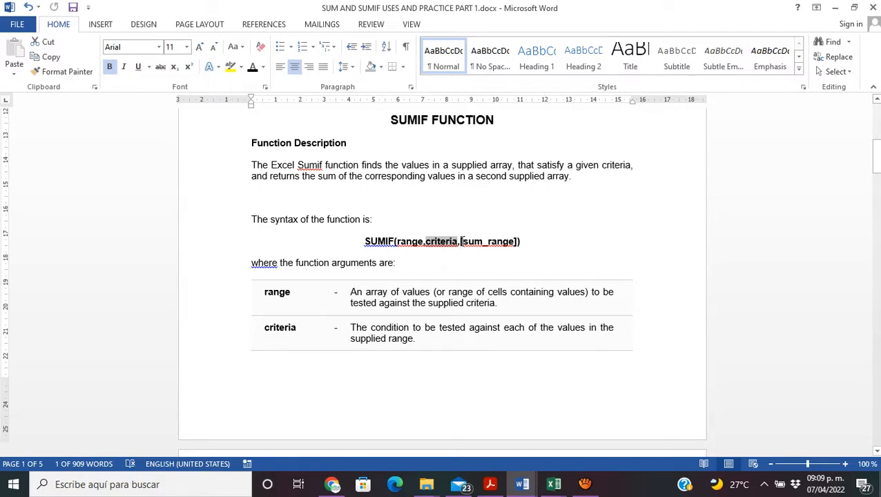
{"action": "left_click_drag", "start_coordinate": [462, 242], "coordinate": [512, 242]}
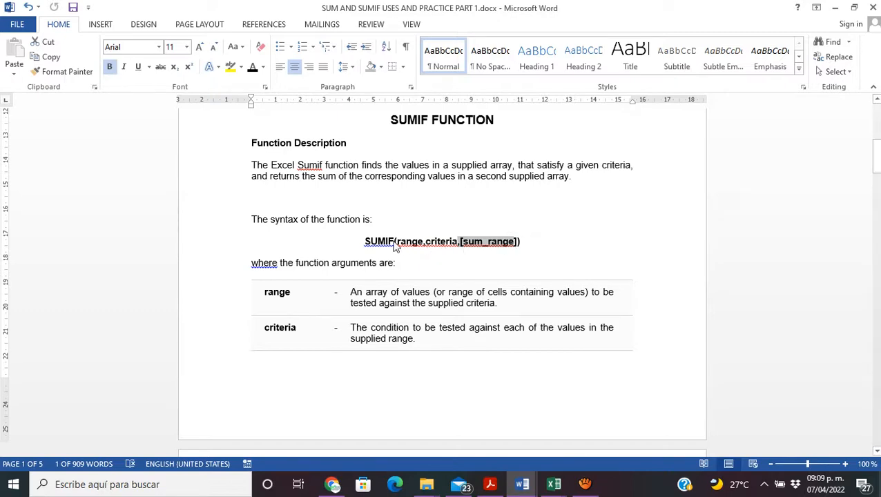
{"action": "left_click", "coordinate": [384, 248]}
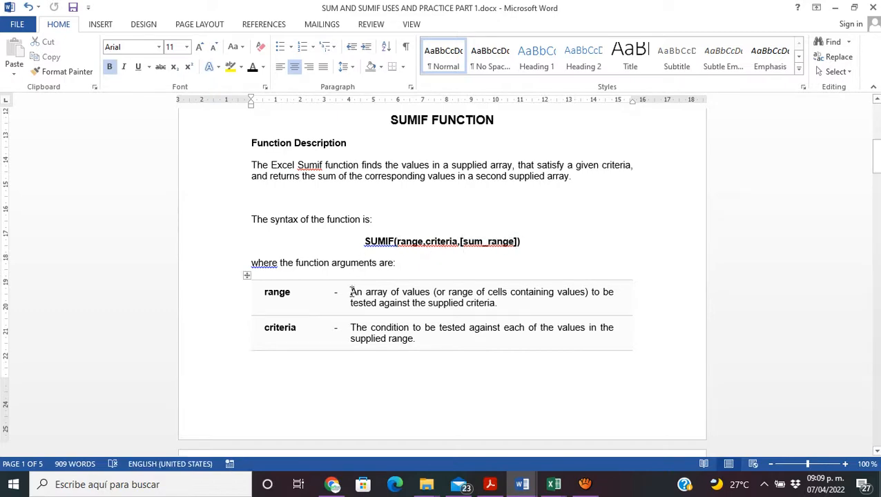
{"action": "left_click_drag", "start_coordinate": [350, 291], "coordinate": [565, 304]}
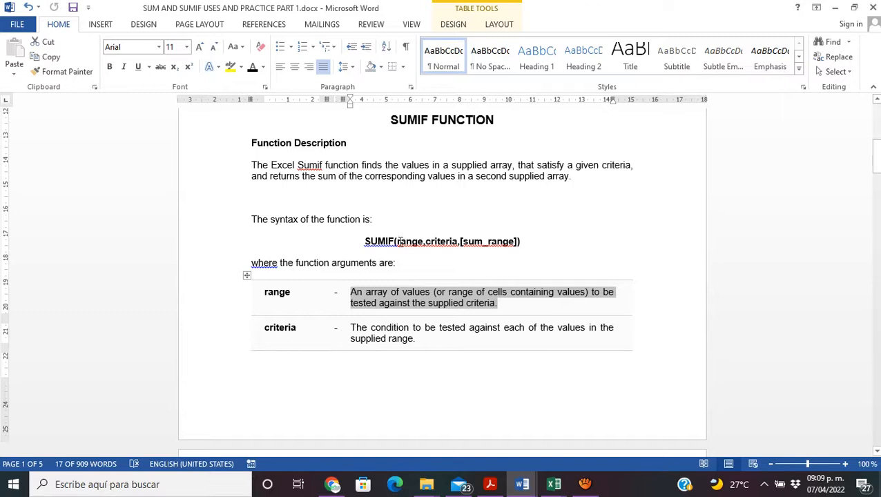
{"action": "left_click_drag", "start_coordinate": [398, 242], "coordinate": [422, 244]}
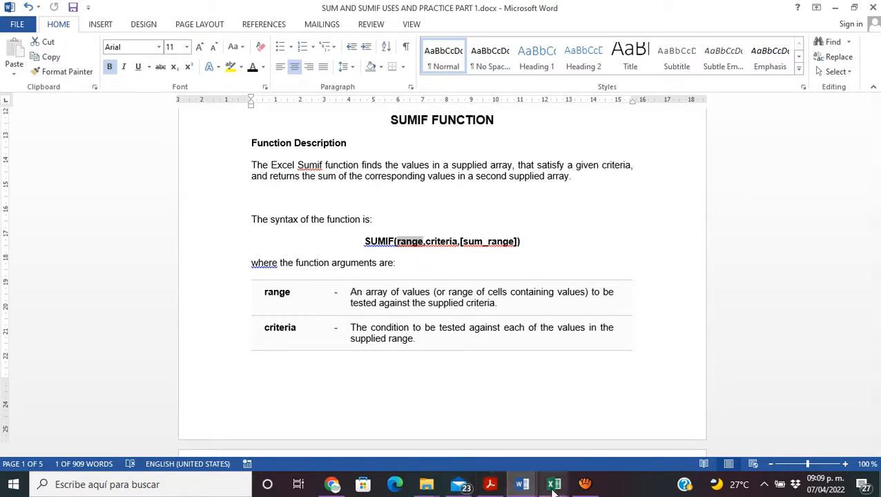
Step: Switch to the Excel workbook and examine the Forecast Close months F4:F24 as the SUMIF range, alongside the Forecast column
{"action": "mouse_move", "coordinate": [555, 490]}
{"action": "left_click", "coordinate": [575, 449]}
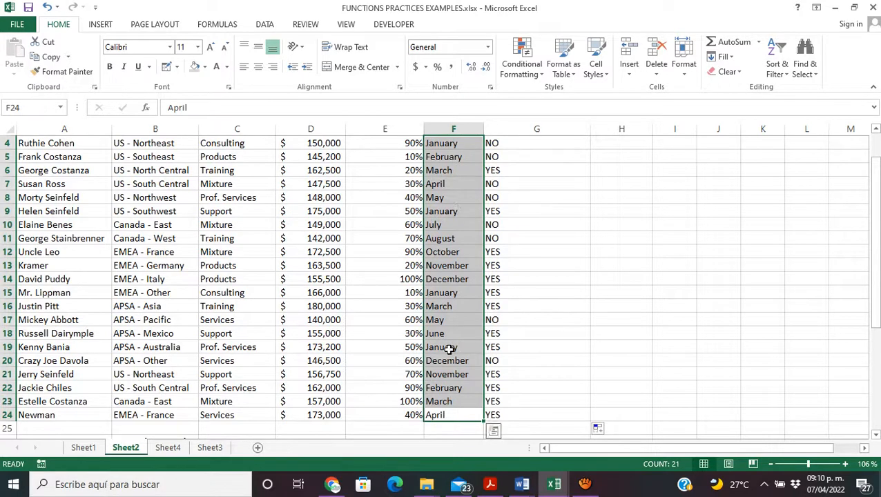
{"action": "left_click", "coordinate": [442, 416]}
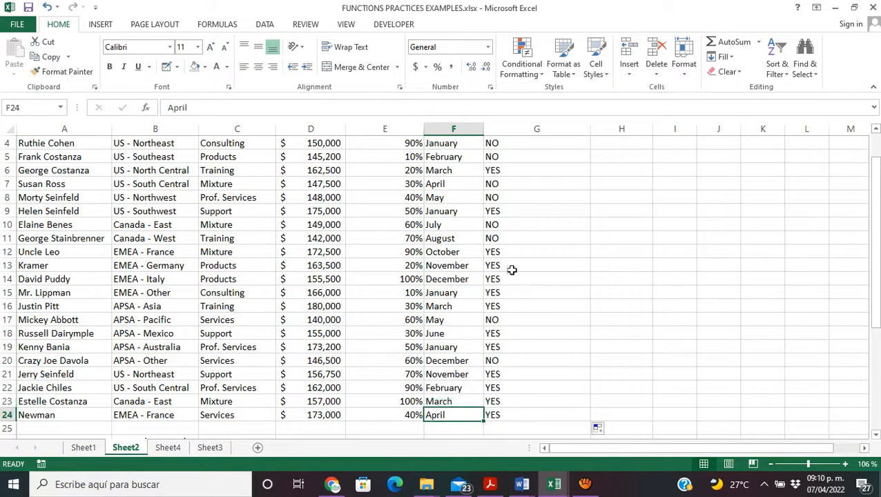
{"action": "left_click_drag", "start_coordinate": [876, 322], "coordinate": [879, 312]}
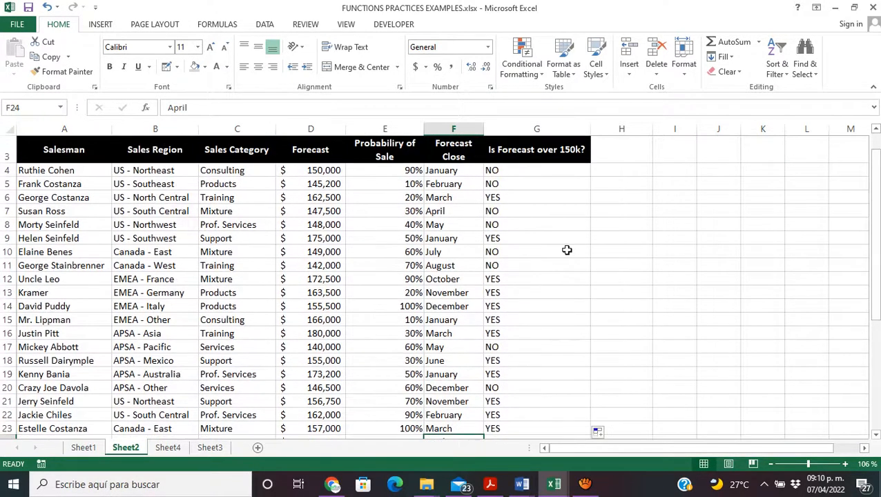
{"action": "left_click_drag", "start_coordinate": [449, 173], "coordinate": [463, 436]}
{"action": "left_click_drag", "start_coordinate": [317, 172], "coordinate": [344, 403]}
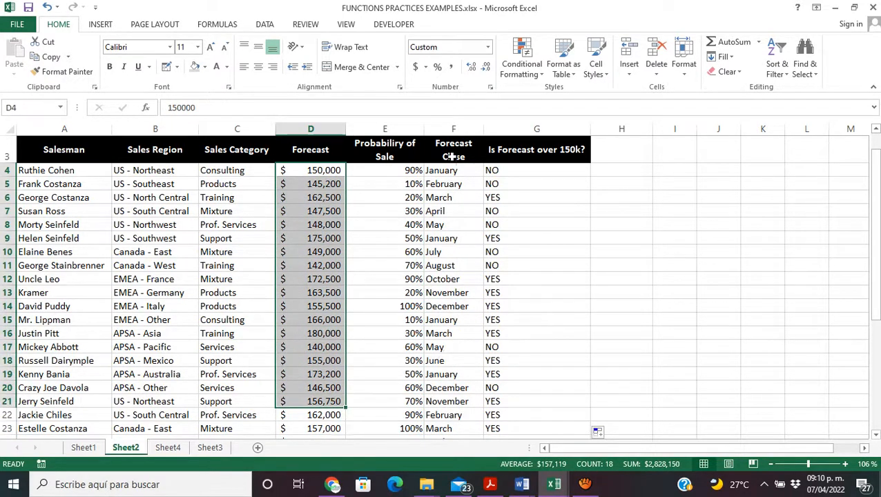
{"action": "left_click_drag", "start_coordinate": [456, 171], "coordinate": [450, 415]}
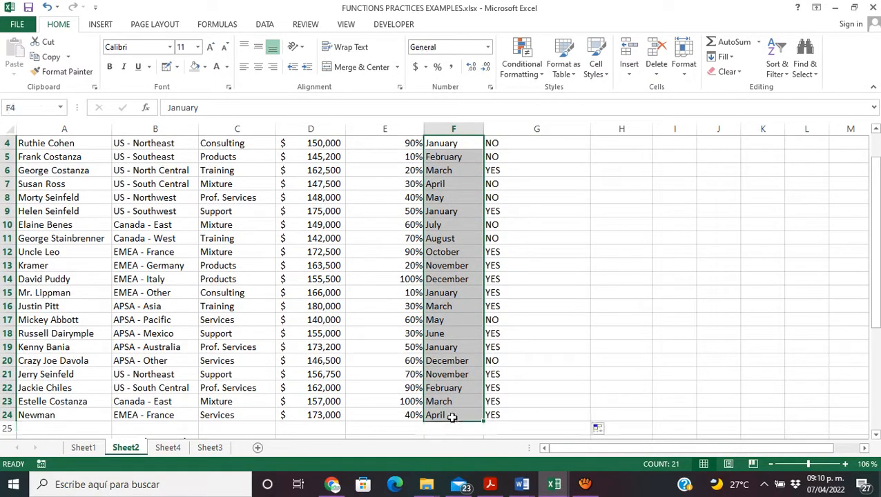
Step: Return to the Word document and review the criteria argument in the SUMIF syntax together with its description
{"action": "left_click", "coordinate": [836, 12]}
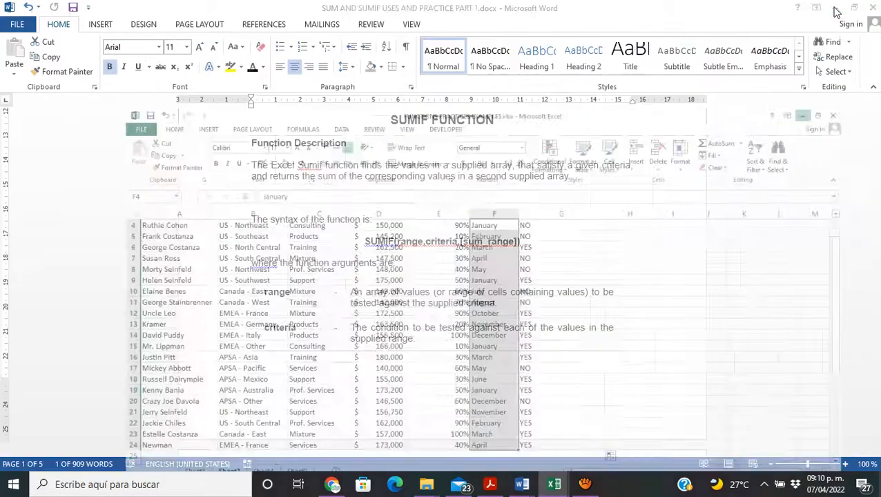
{"action": "left_click", "coordinate": [437, 242]}
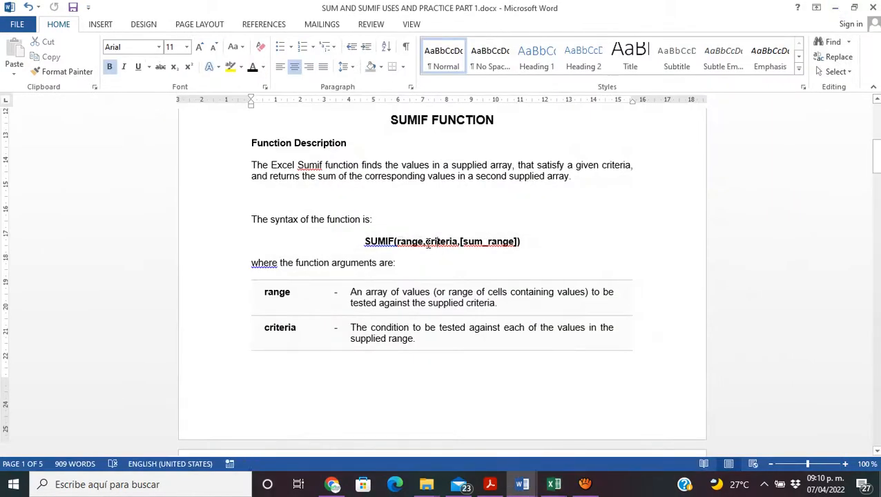
{"action": "left_click_drag", "start_coordinate": [425, 241], "coordinate": [457, 242]}
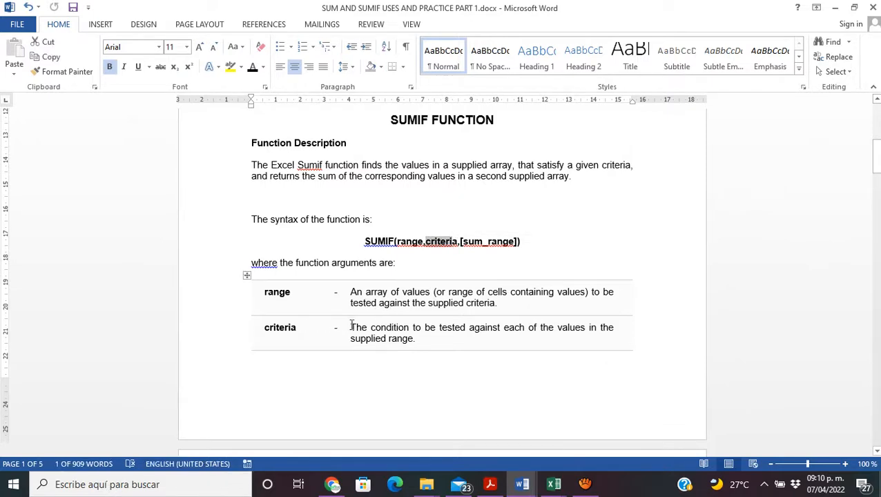
{"action": "left_click_drag", "start_coordinate": [350, 328], "coordinate": [578, 344]}
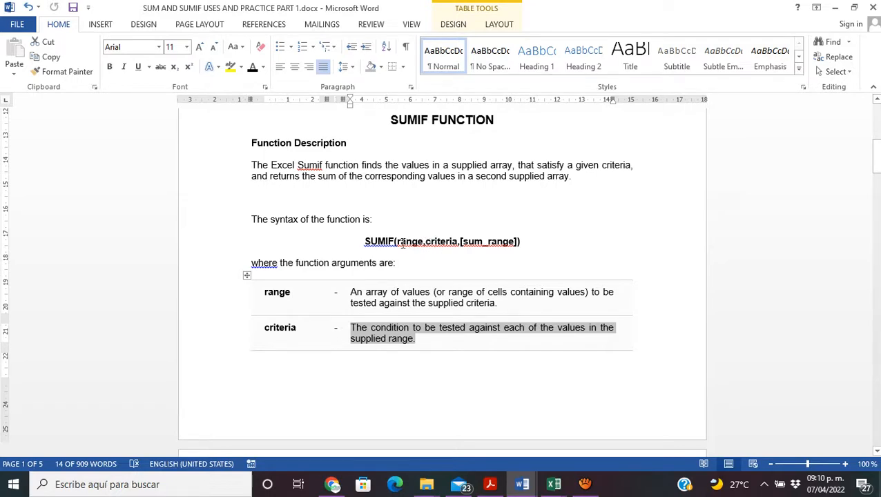
{"action": "left_click_drag", "start_coordinate": [398, 243], "coordinate": [458, 242]}
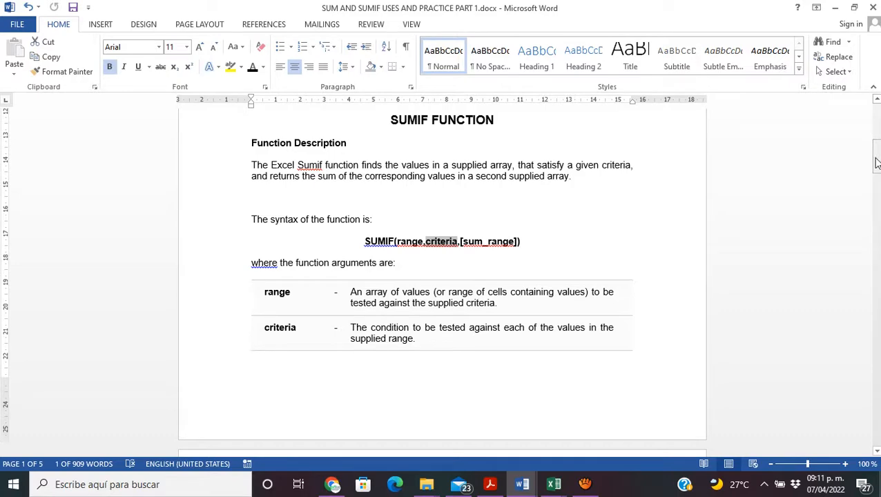
Step: Read the description of the optional [sum_range] argument in the SUMIF arguments table
{"action": "left_click_drag", "start_coordinate": [878, 163], "coordinate": [877, 181]}
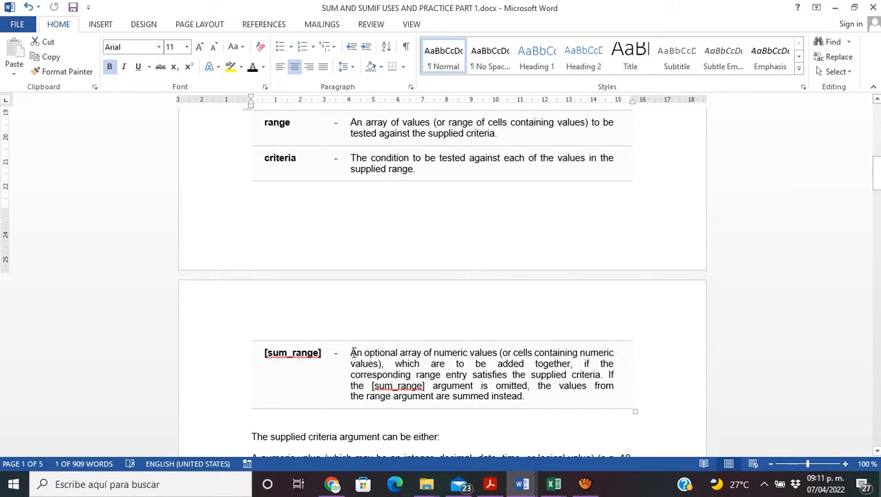
{"action": "left_click_drag", "start_coordinate": [354, 353], "coordinate": [485, 353]}
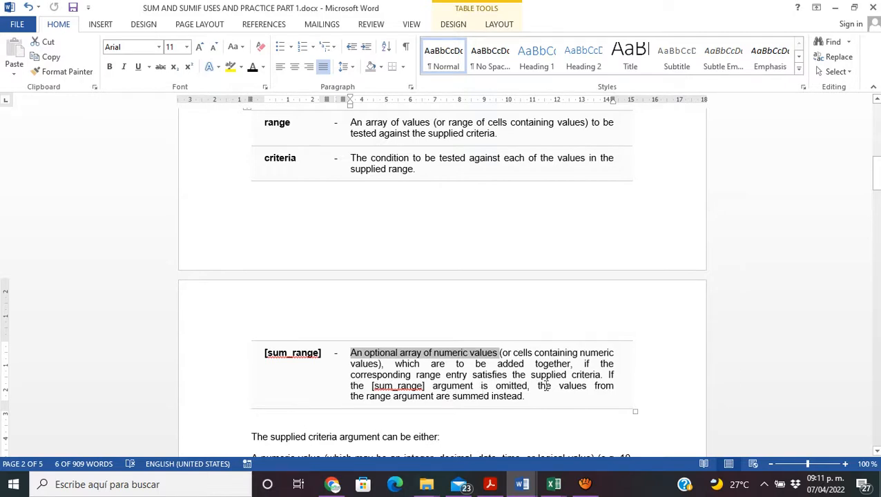
{"action": "left_click_drag", "start_coordinate": [879, 171], "coordinate": [878, 166]}
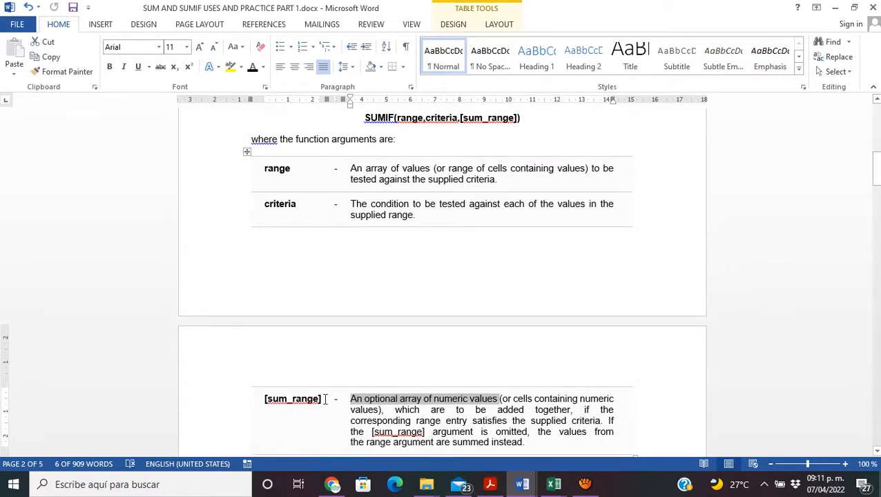
{"action": "left_click_drag", "start_coordinate": [324, 401], "coordinate": [266, 402]}
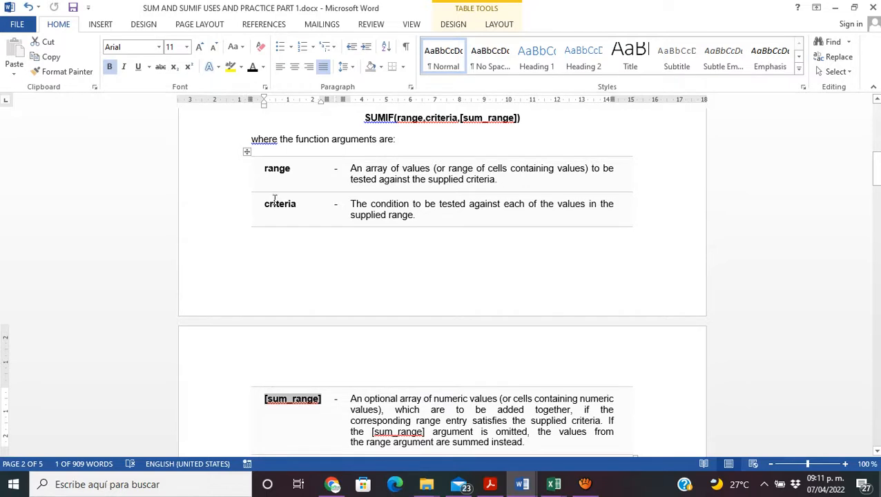
Step: Review the range, criteria and [sum_range] arguments in order within the SUMIF syntax line
{"action": "left_click", "coordinate": [261, 171]}
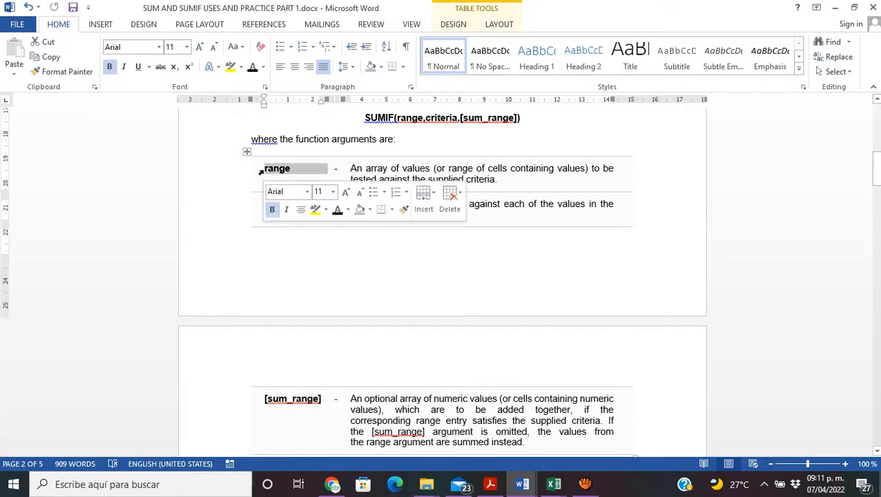
{"action": "left_click", "coordinate": [409, 118]}
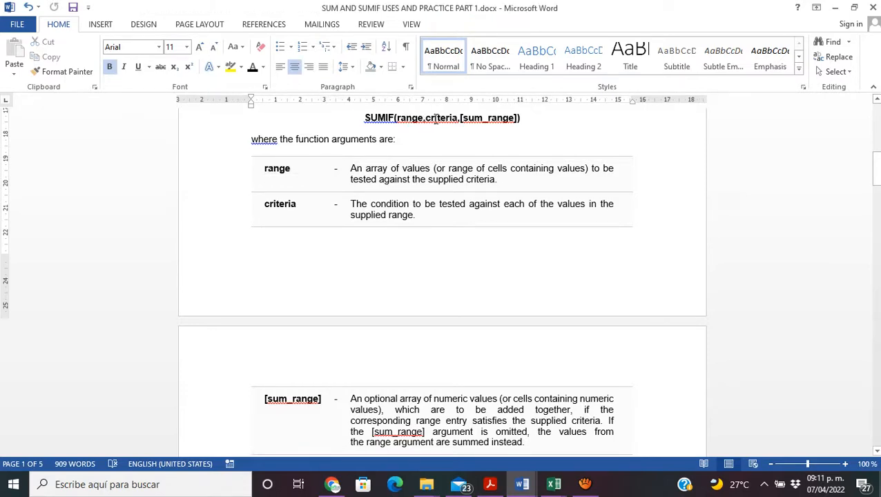
{"action": "left_click", "coordinate": [476, 128]}
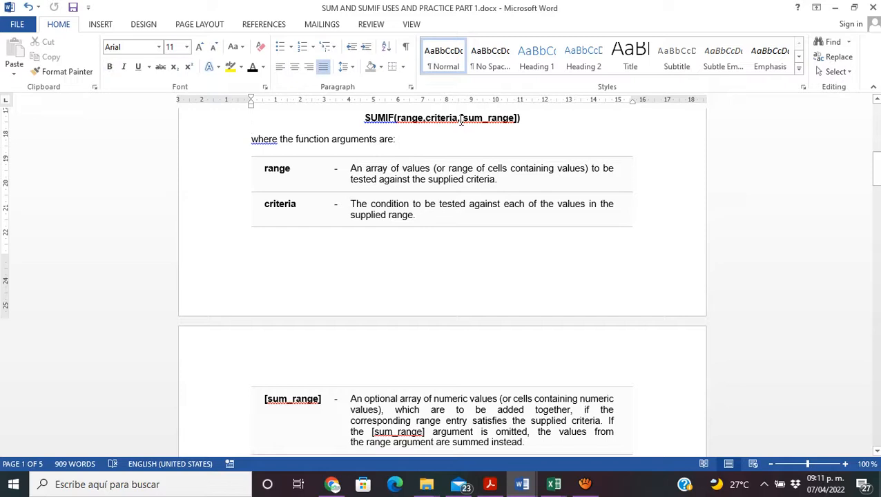
{"action": "left_click_drag", "start_coordinate": [475, 121], "coordinate": [521, 118]}
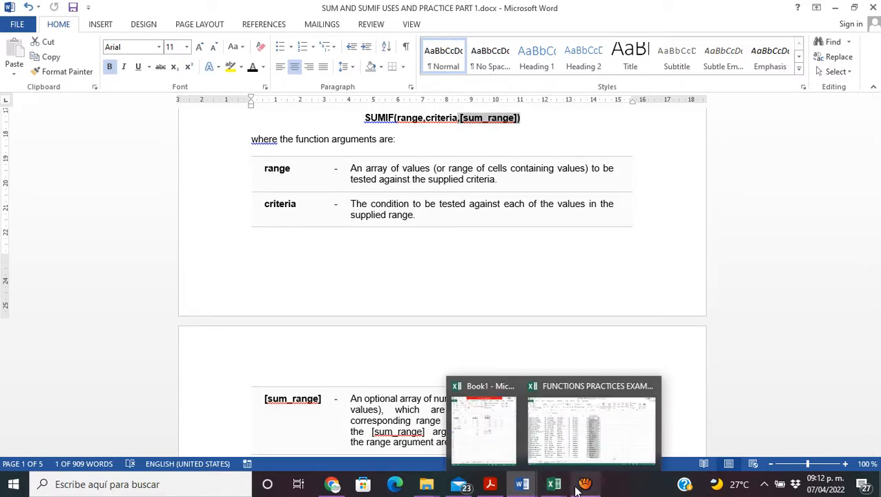
Step: Switch to the FUNCTIONS PRACTICES EXAMPLES workbook and examine the Sum by Month table alongside the Forecast and Forecast Close columns
{"action": "mouse_move", "coordinate": [556, 488]}
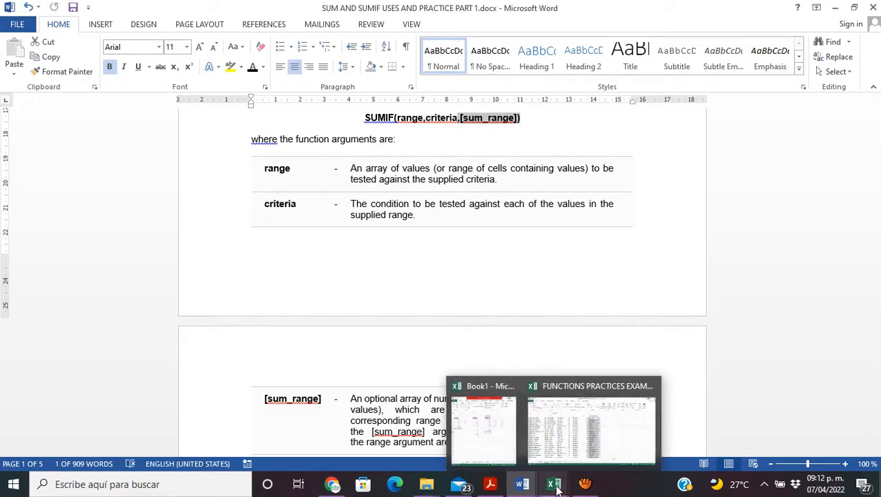
{"action": "left_click", "coordinate": [565, 413]}
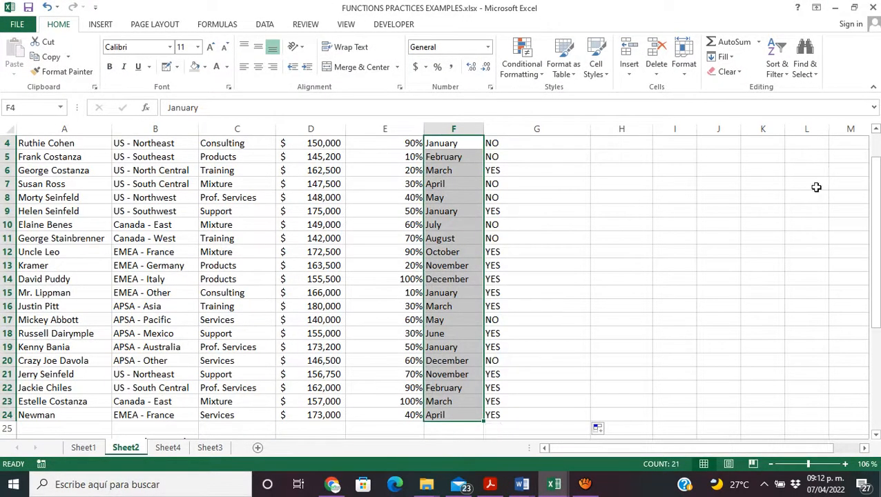
{"action": "left_click_drag", "start_coordinate": [876, 233], "coordinate": [878, 358]}
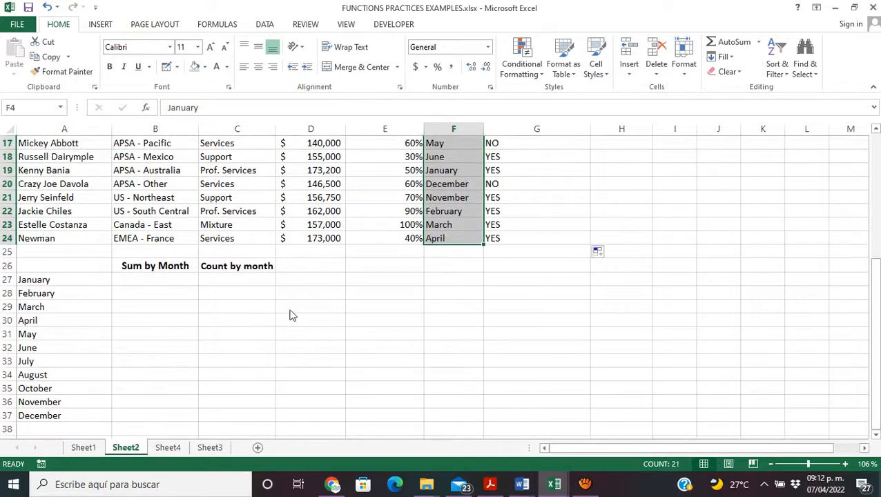
{"action": "left_click", "coordinate": [27, 279]}
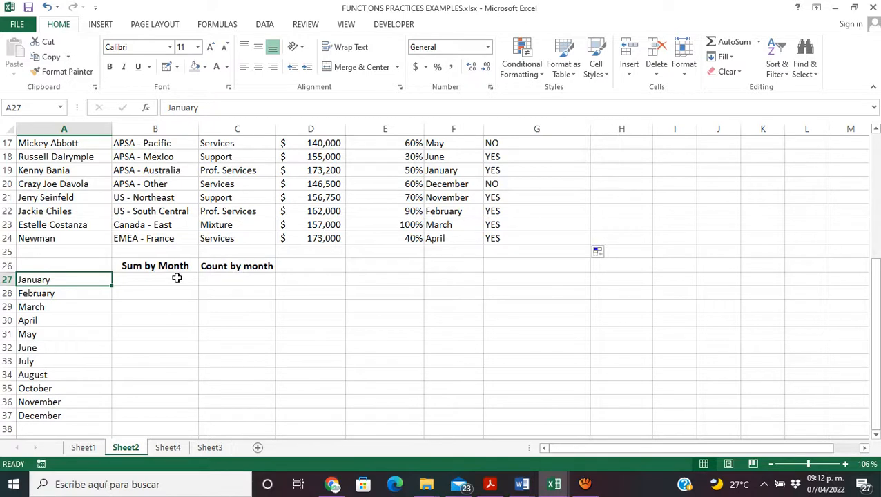
{"action": "left_click", "coordinate": [177, 278]}
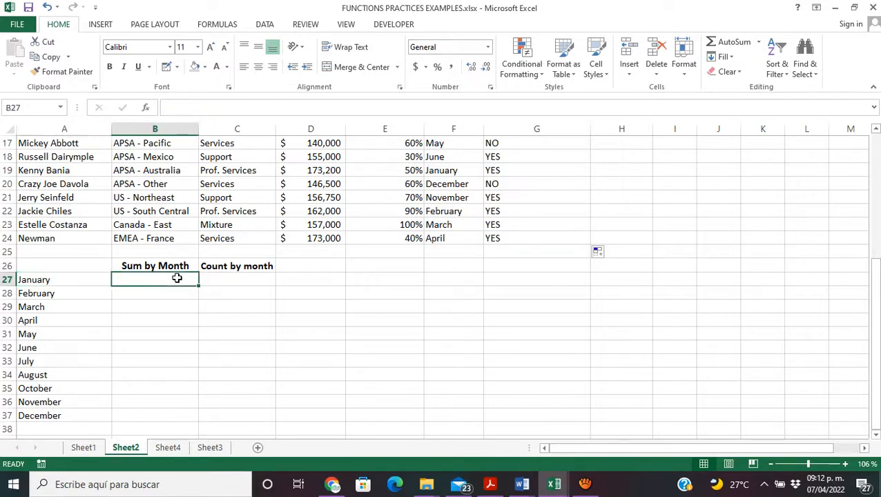
{"action": "left_click", "coordinate": [437, 197]}
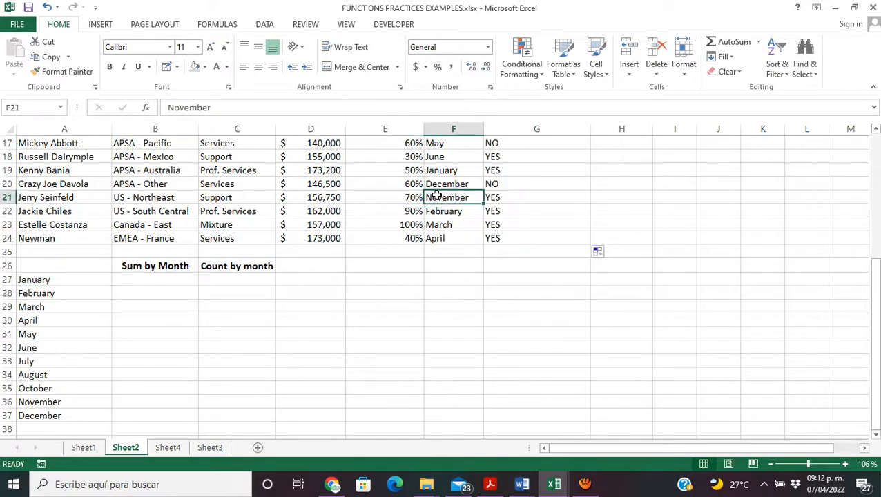
{"action": "left_click", "coordinate": [90, 282]}
{"action": "left_click", "coordinate": [333, 209]}
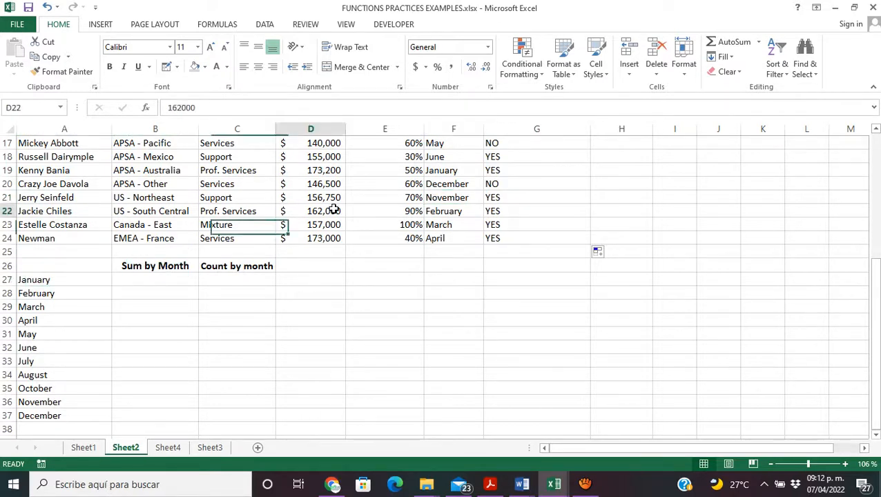
Step: Start a SUMIF formula in B27 for January under Sum by Month, using Forecast Close cells F4:F24 as the range
{"action": "left_click", "coordinate": [186, 279]}
{"action": "type", "text": "="}
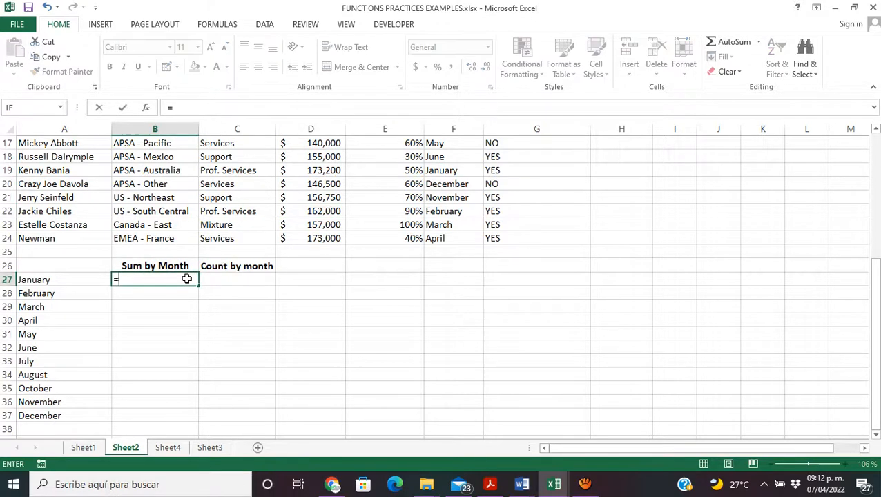
{"action": "type", "text": "SUMIF"}
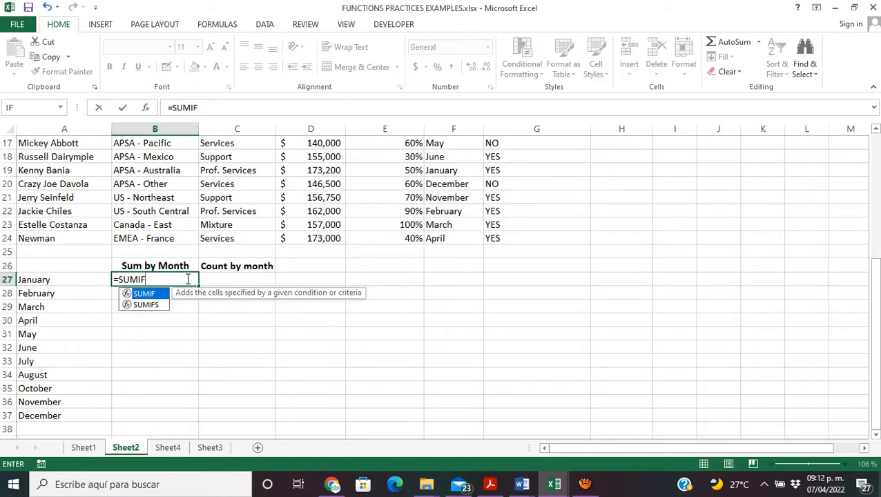
{"action": "type", "text": "("}
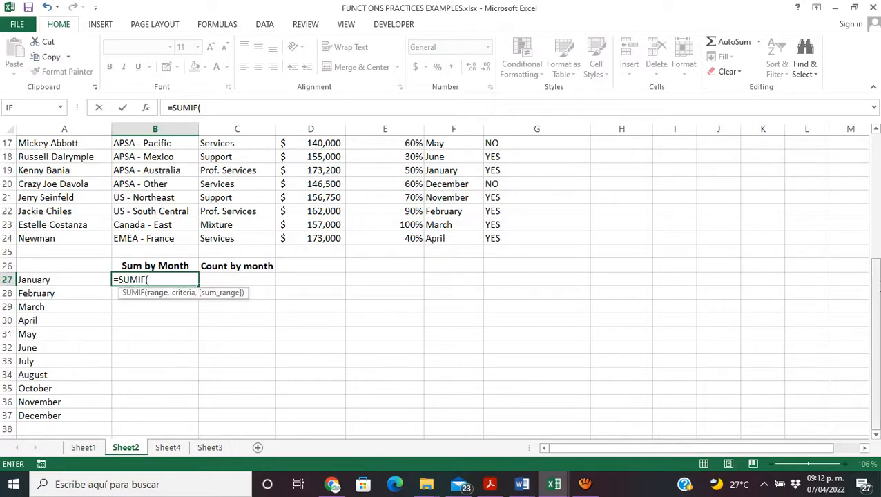
{"action": "left_click_drag", "start_coordinate": [876, 292], "coordinate": [868, 179]}
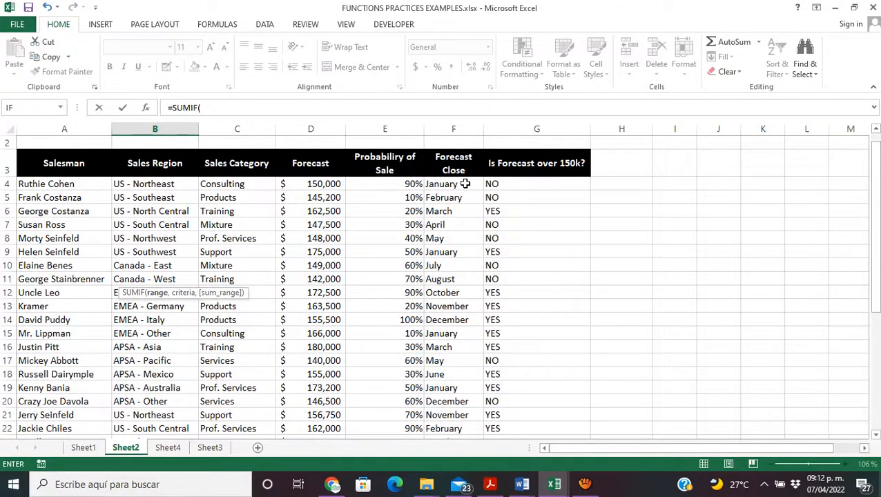
{"action": "left_click_drag", "start_coordinate": [466, 184], "coordinate": [453, 414]}
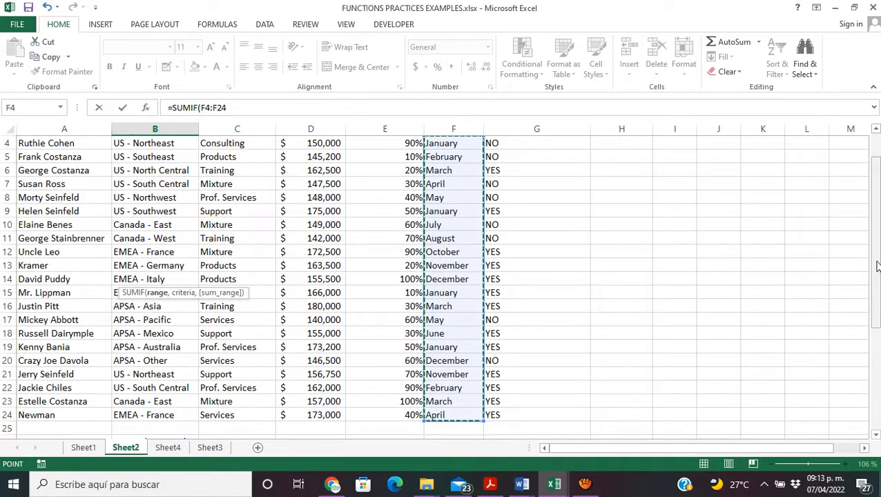
{"action": "left_click_drag", "start_coordinate": [878, 266], "coordinate": [877, 296]}
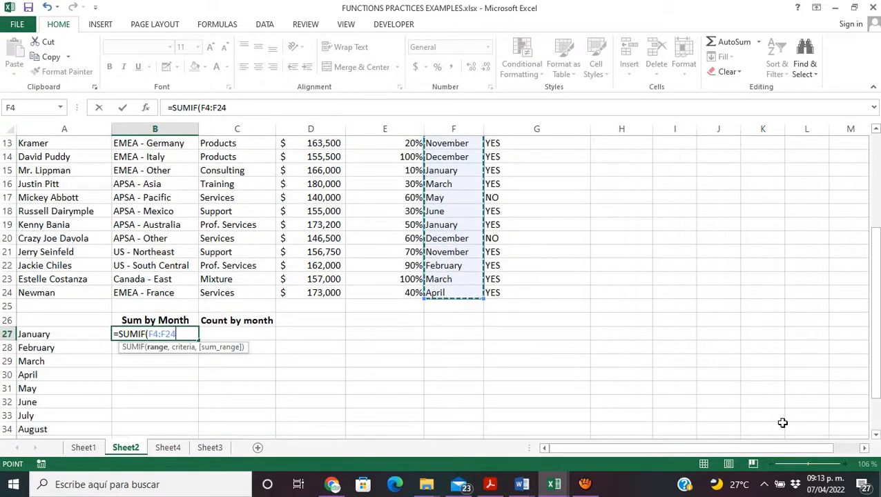
{"action": "type", "text": ","}
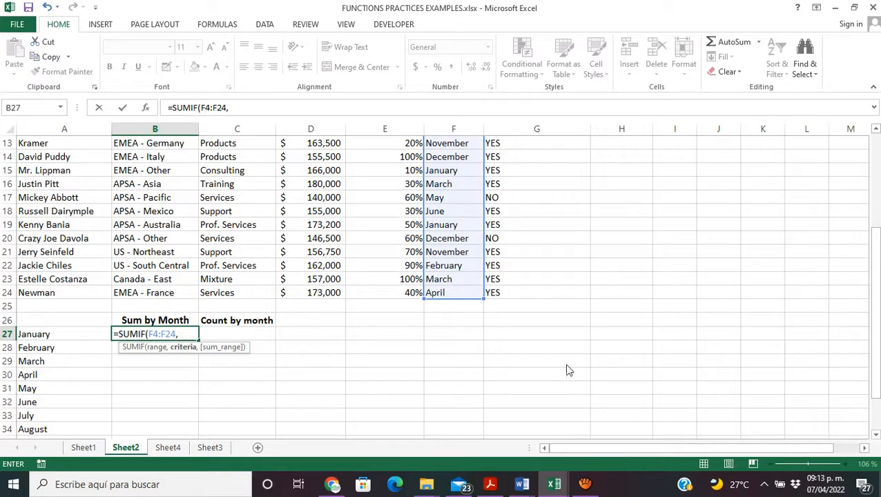
Step: Complete the B27 SUMIF formula with A27 as the criteria and Forecast cells D4:D24 as the sum range, then check the entered formula
{"action": "left_click", "coordinate": [51, 334]}
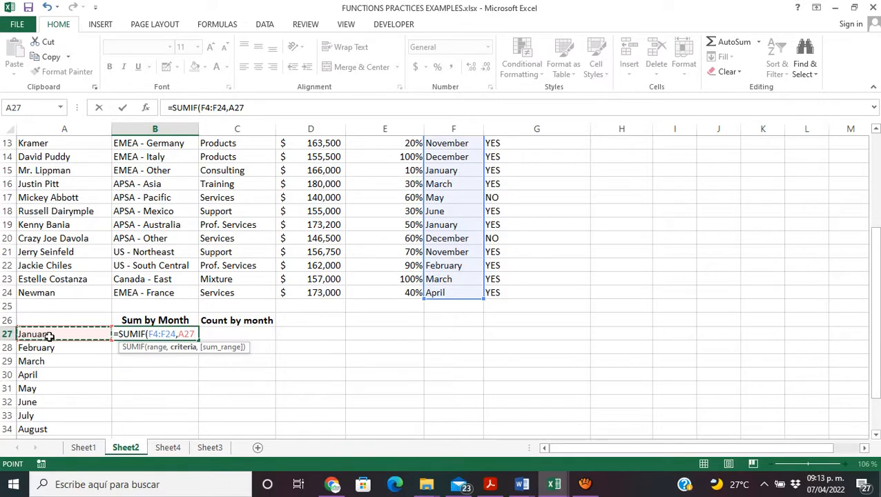
{"action": "type", "text": ","}
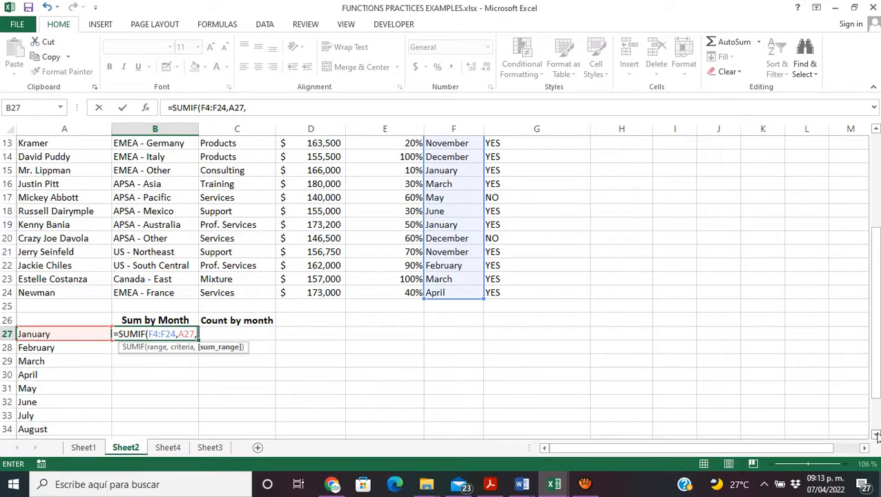
{"action": "left_click_drag", "start_coordinate": [878, 393], "coordinate": [857, 302]}
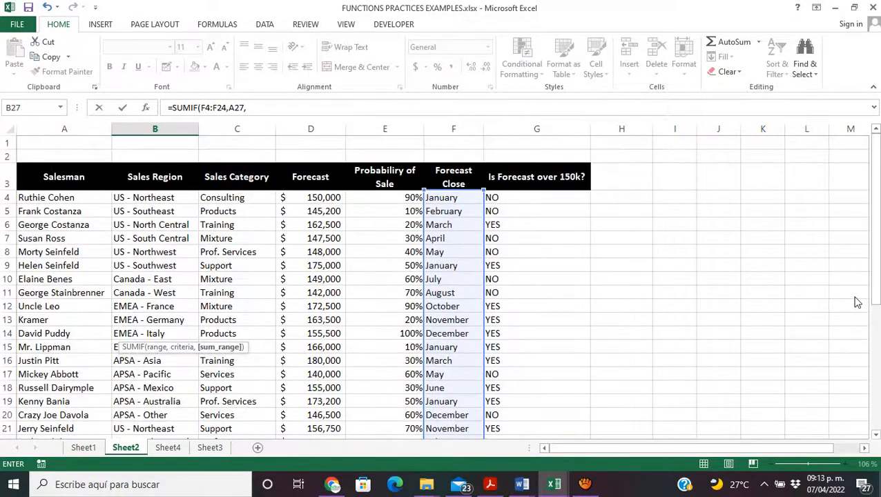
{"action": "left_click_drag", "start_coordinate": [324, 197], "coordinate": [308, 416]}
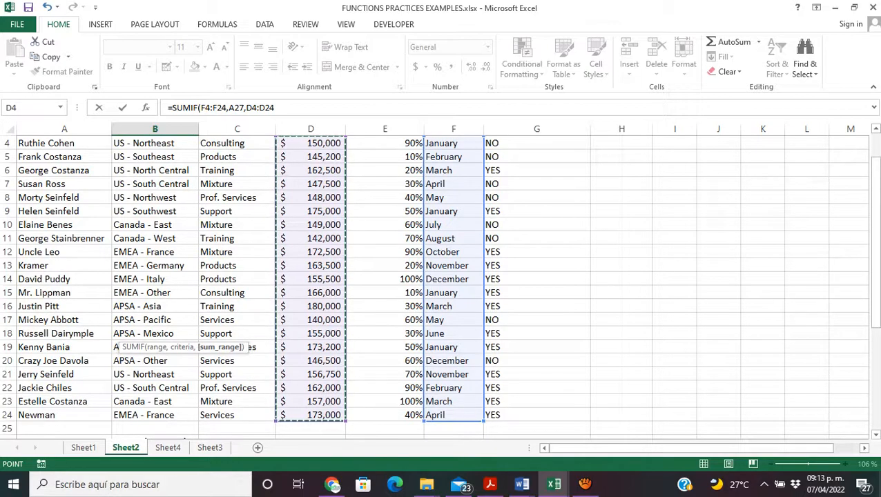
{"action": "left_click_drag", "start_coordinate": [876, 304], "coordinate": [876, 322]}
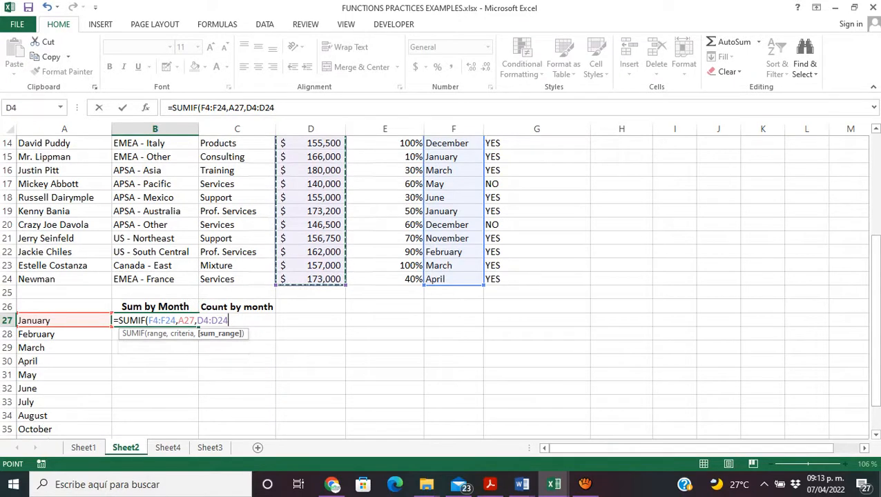
{"action": "type", "text": ")"}
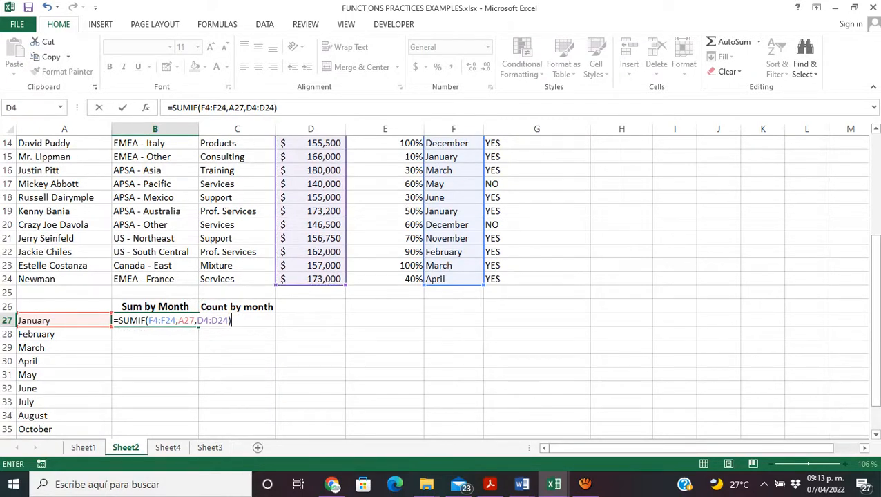
{"action": "key", "text": "Return"}
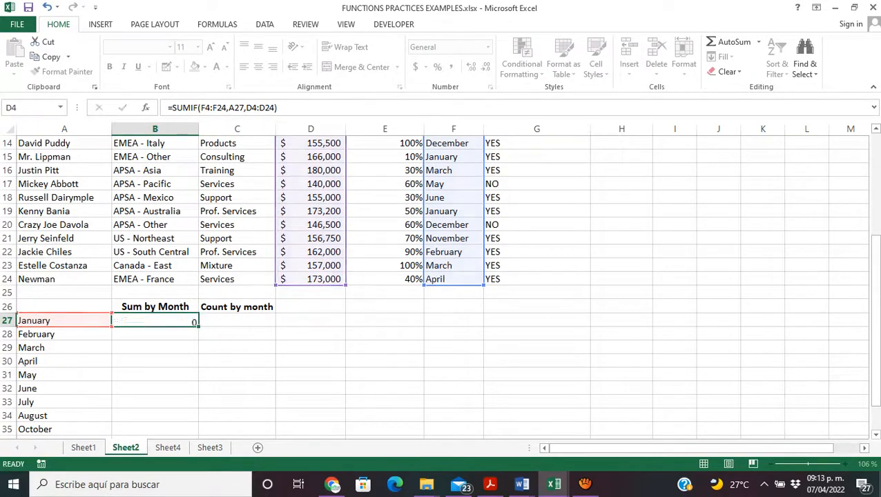
{"action": "left_click", "coordinate": [171, 320]}
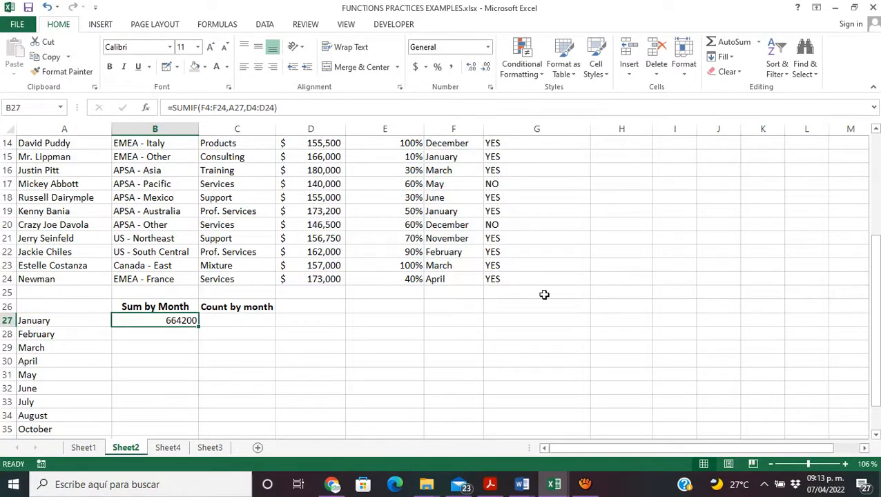
Step: Check the Forecast amounts of the January rows D4, D9, D15 and D19 against the January sum in B27
{"action": "left_click_drag", "start_coordinate": [875, 283], "coordinate": [839, 194]}
{"action": "left_click", "coordinate": [335, 171]}
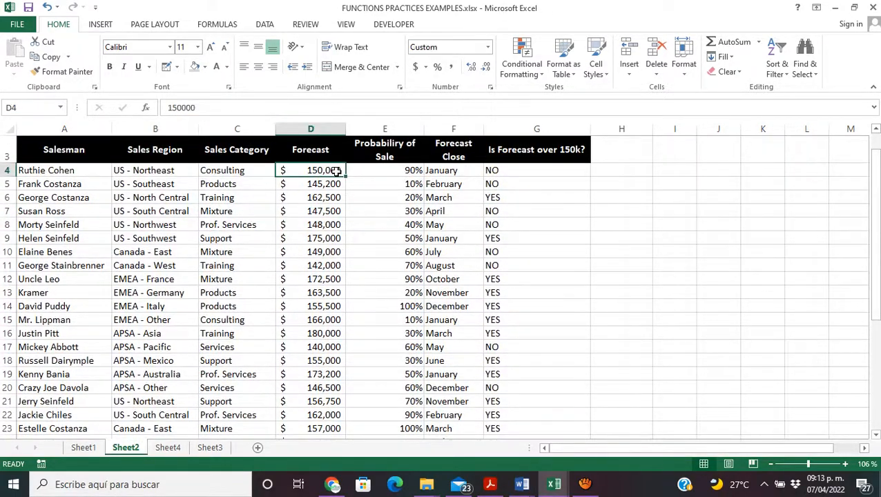
{"action": "left_click", "coordinate": [330, 239]}
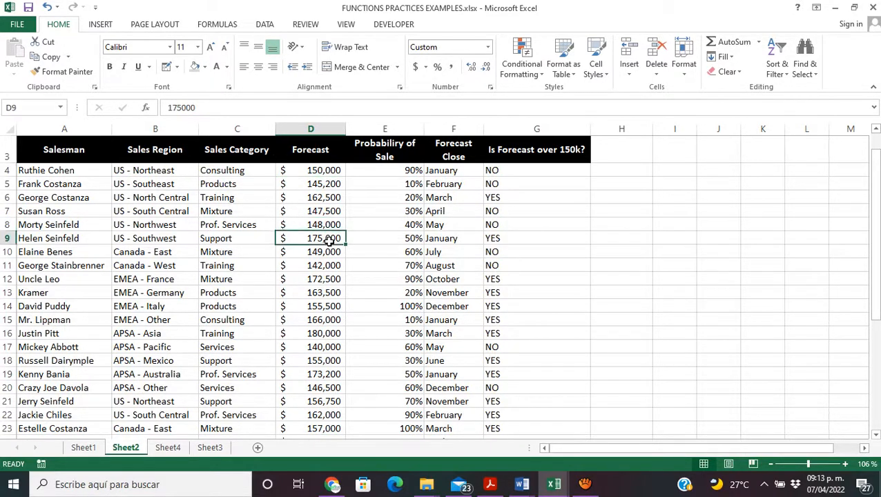
{"action": "left_click", "coordinate": [331, 322]}
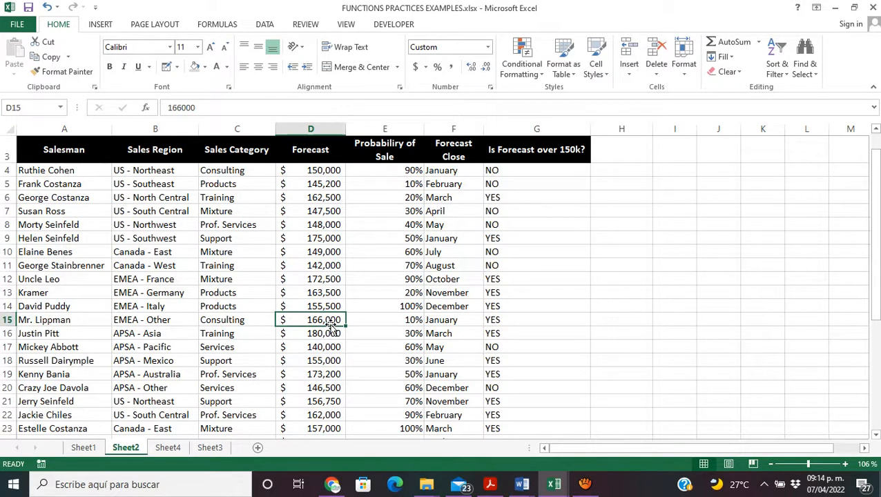
{"action": "left_click", "coordinate": [336, 374]}
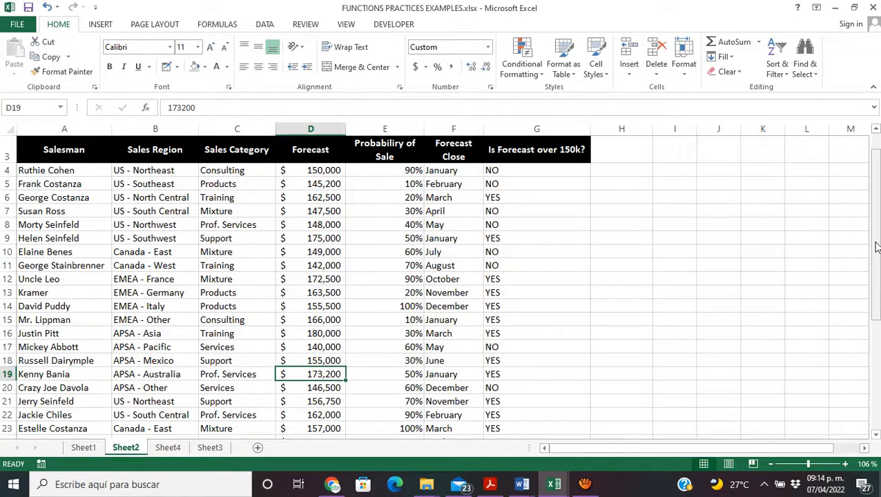
{"action": "left_click_drag", "start_coordinate": [876, 245], "coordinate": [876, 257]}
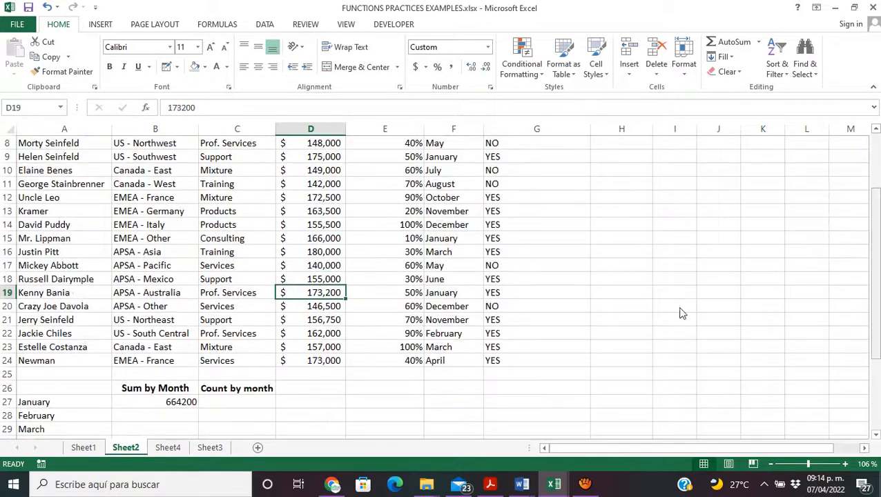
{"action": "left_click", "coordinate": [178, 399]}
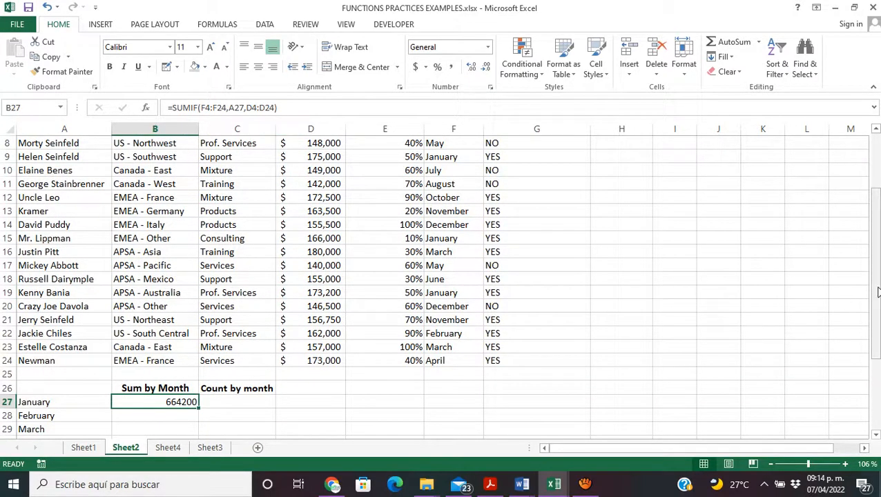
Step: Clear the formula from B27 and insert the SUMIF function there by searching the function list for SUMIF
{"action": "left_click_drag", "start_coordinate": [879, 293], "coordinate": [879, 300]}
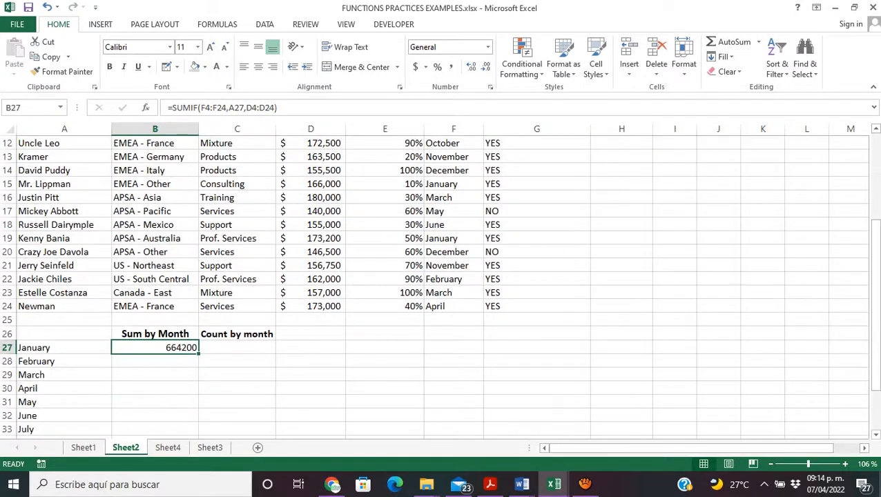
{"action": "key", "text": "Delete"}
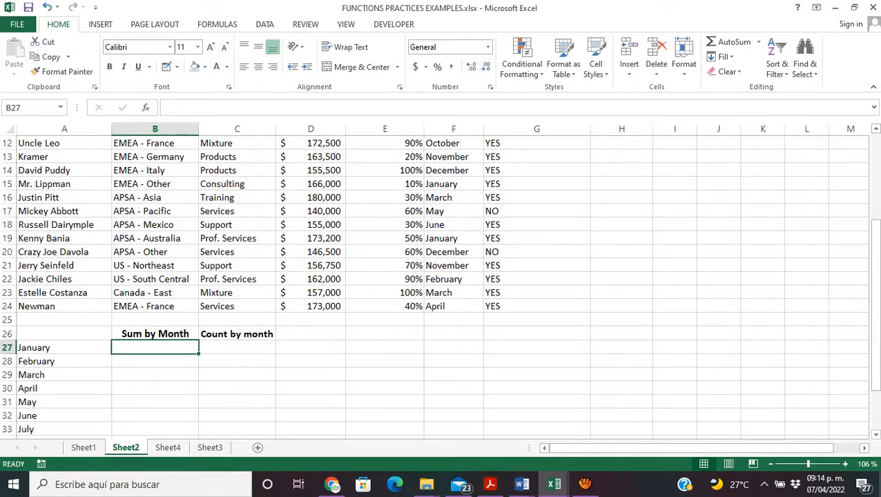
{"action": "left_click", "coordinate": [228, 366]}
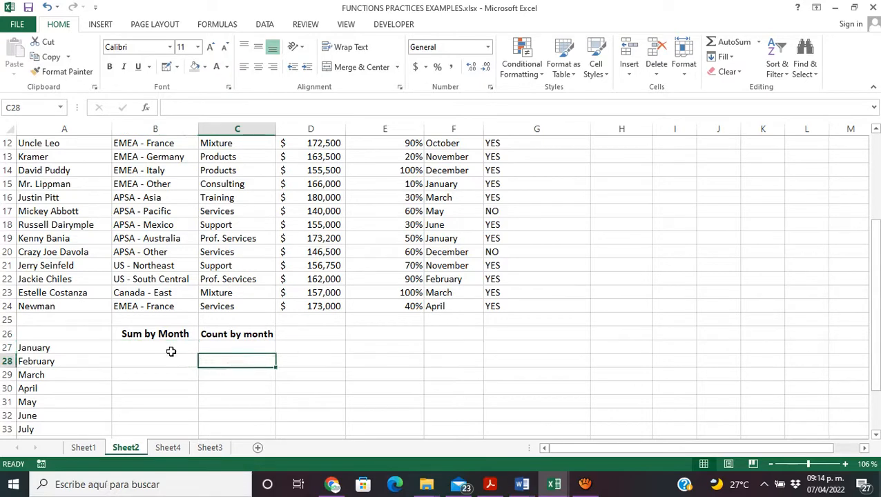
{"action": "left_click", "coordinate": [174, 345]}
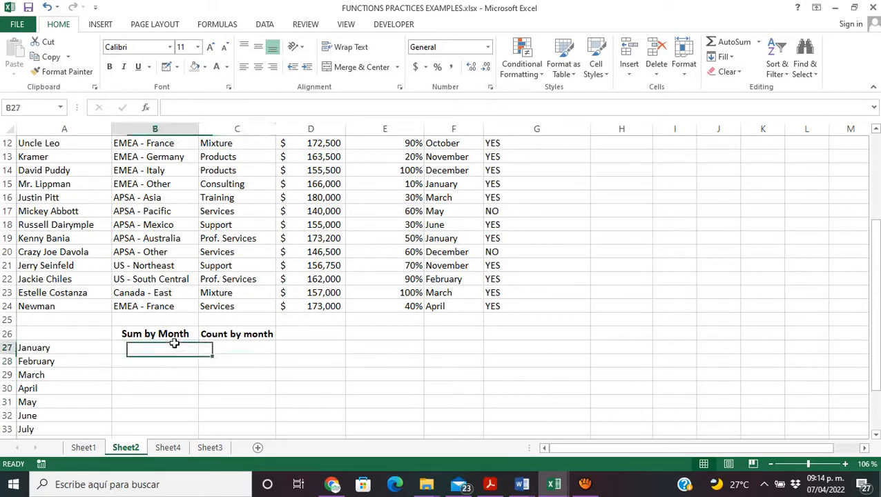
{"action": "left_click", "coordinate": [145, 111]}
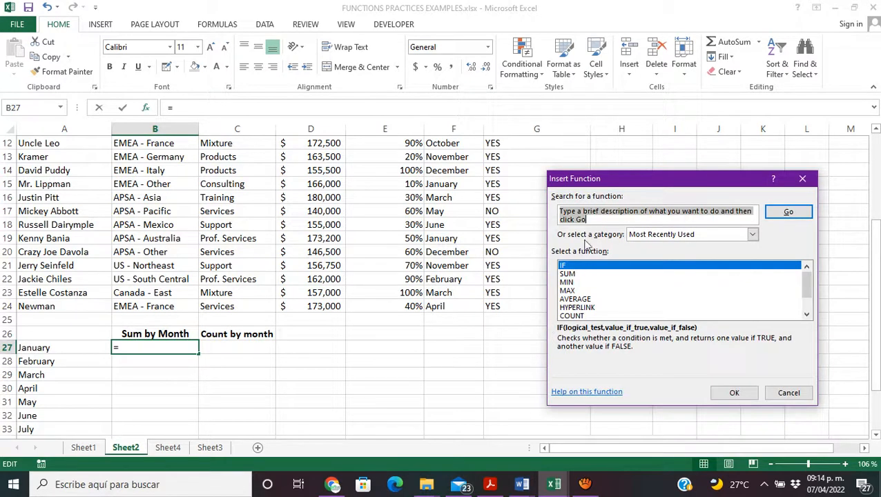
{"action": "type", "text": "SUMIF"}
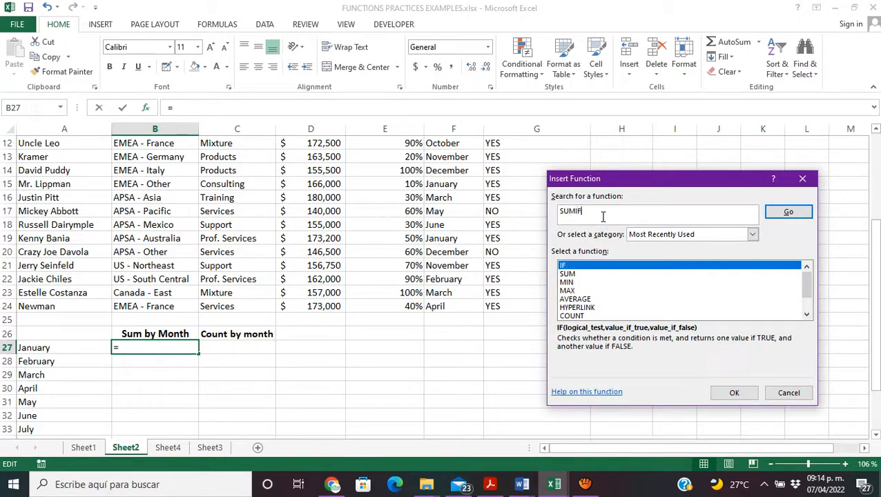
{"action": "left_click", "coordinate": [788, 212]}
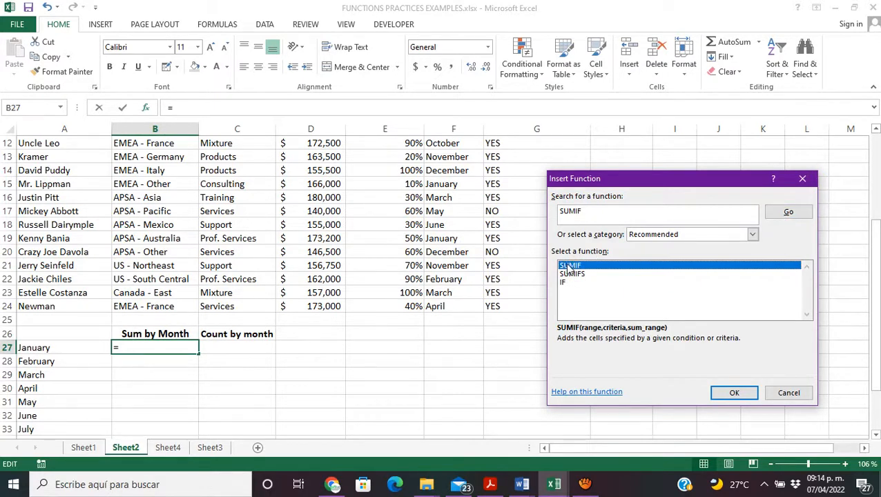
{"action": "left_click", "coordinate": [734, 393]}
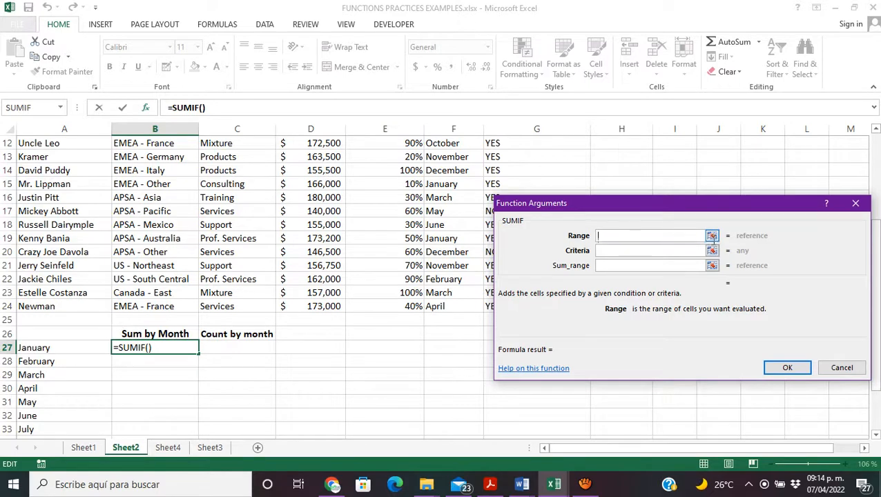
Step: Set the SUMIF Range argument to the Forecast Close cells F4:F24
{"action": "left_click", "coordinate": [711, 236]}
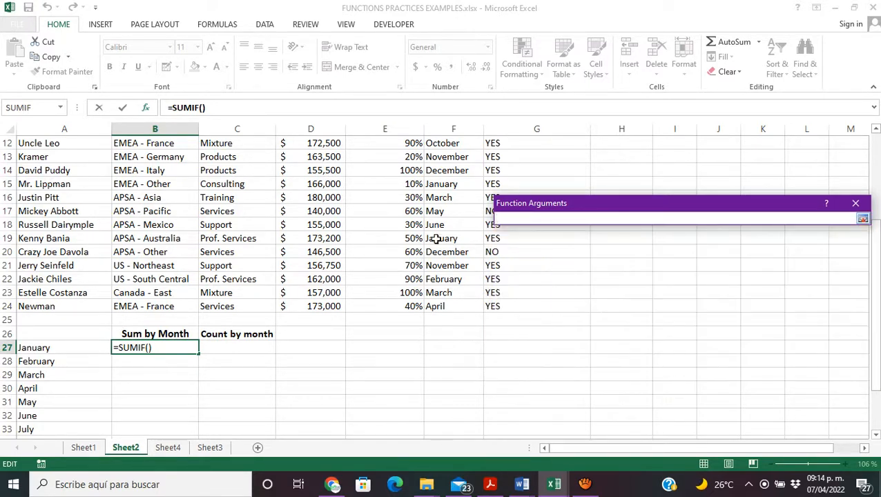
{"action": "left_click_drag", "start_coordinate": [876, 288], "coordinate": [876, 211]}
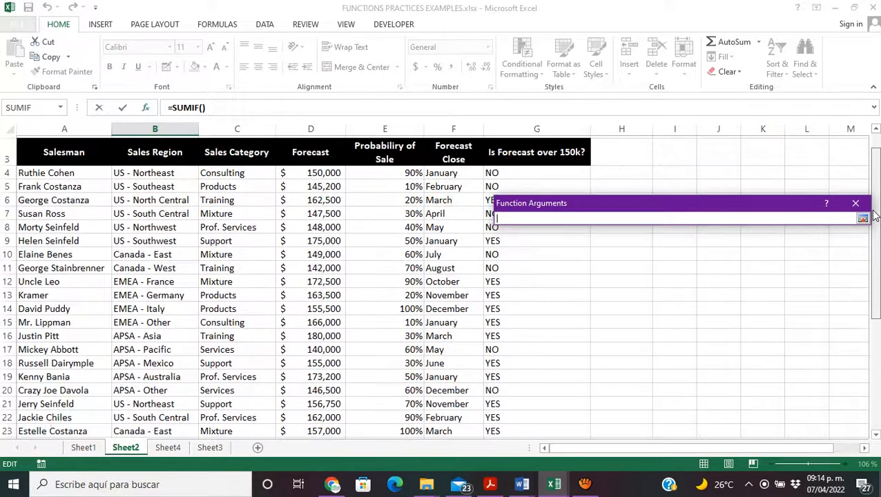
{"action": "left_click_drag", "start_coordinate": [436, 171], "coordinate": [445, 415]}
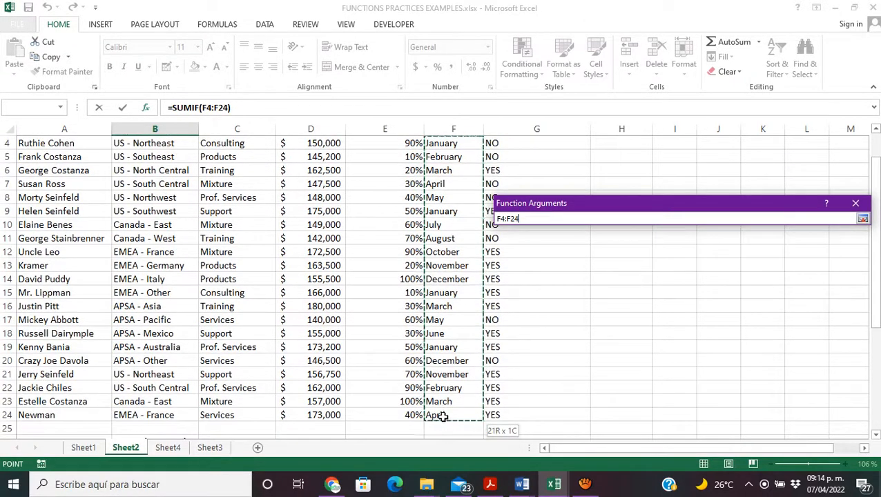
{"action": "left_click", "coordinate": [863, 218]}
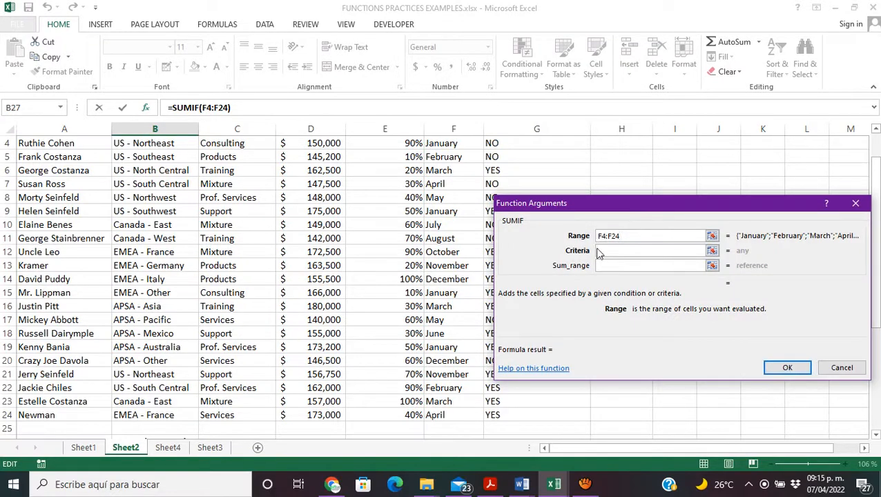
Step: Set the SUMIF Criteria argument to the January cell A27
{"action": "left_click", "coordinate": [712, 251]}
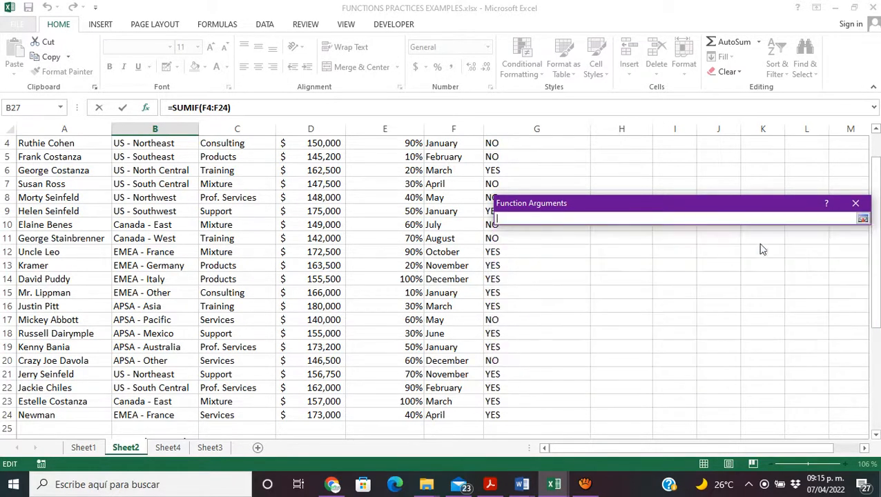
{"action": "scroll", "coordinate": [829, 290], "scroll_direction": "down", "scroll_amount": 2}
{"action": "scroll", "coordinate": [105, 290], "scroll_direction": "down", "scroll_amount": 1}
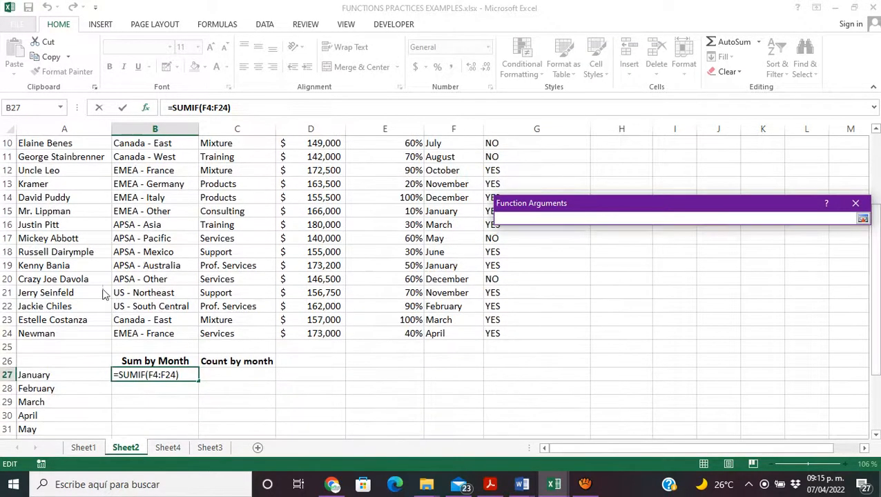
{"action": "left_click", "coordinate": [45, 374]}
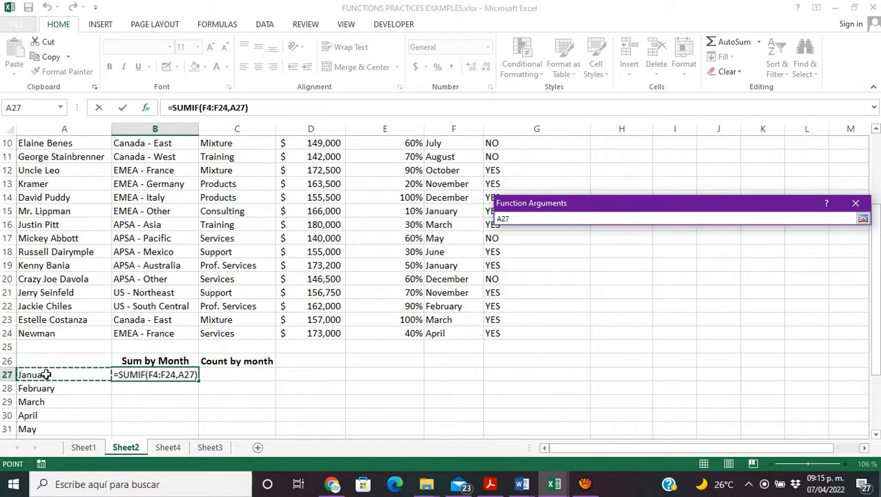
{"action": "left_click", "coordinate": [863, 220]}
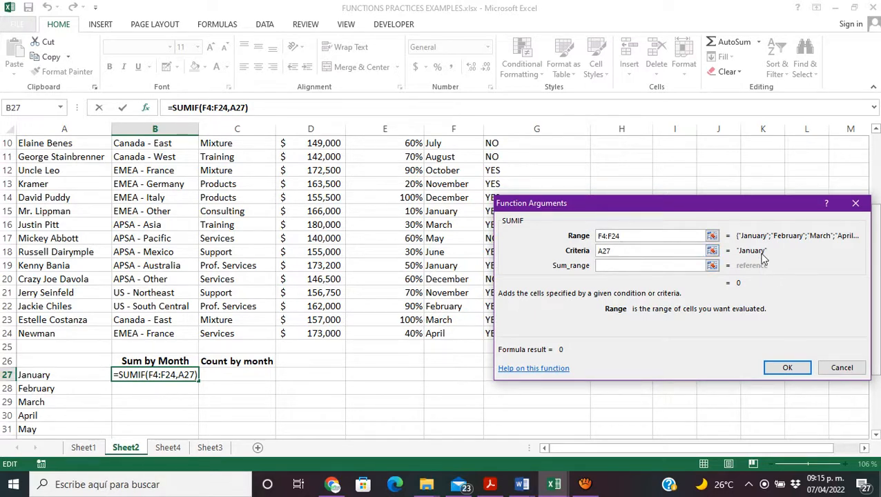
Step: Set the SUMIF Sum_range argument to the Forecast cells D4:D24 and enter the function in B27
{"action": "left_click", "coordinate": [712, 266]}
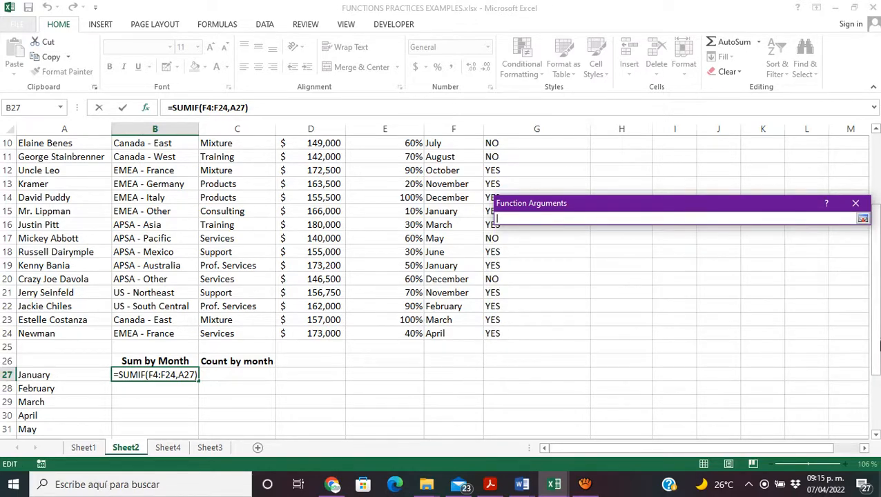
{"action": "left_click_drag", "start_coordinate": [878, 345], "coordinate": [878, 295]}
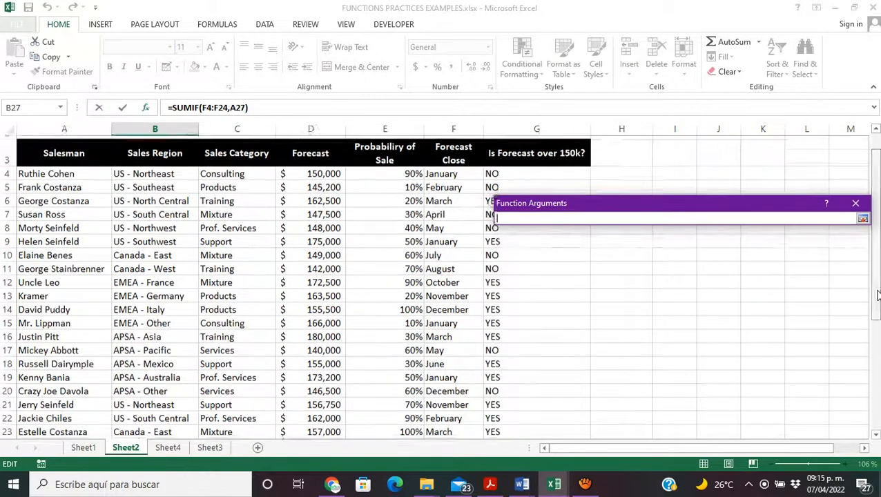
{"action": "left_click_drag", "start_coordinate": [329, 171], "coordinate": [315, 417]}
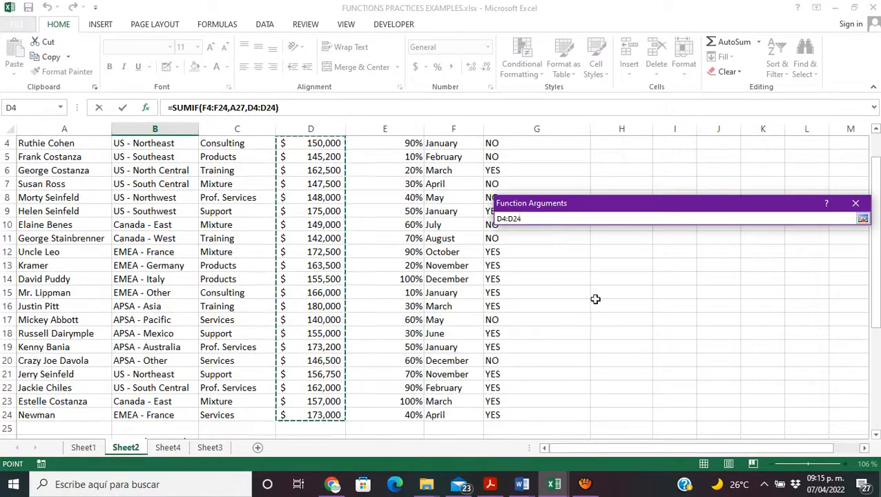
{"action": "left_click", "coordinate": [864, 220]}
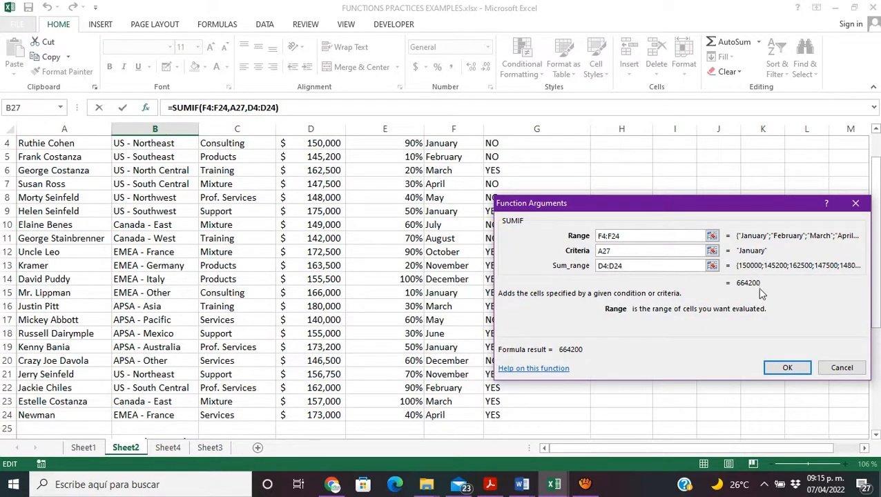
{"action": "left_click", "coordinate": [789, 368]}
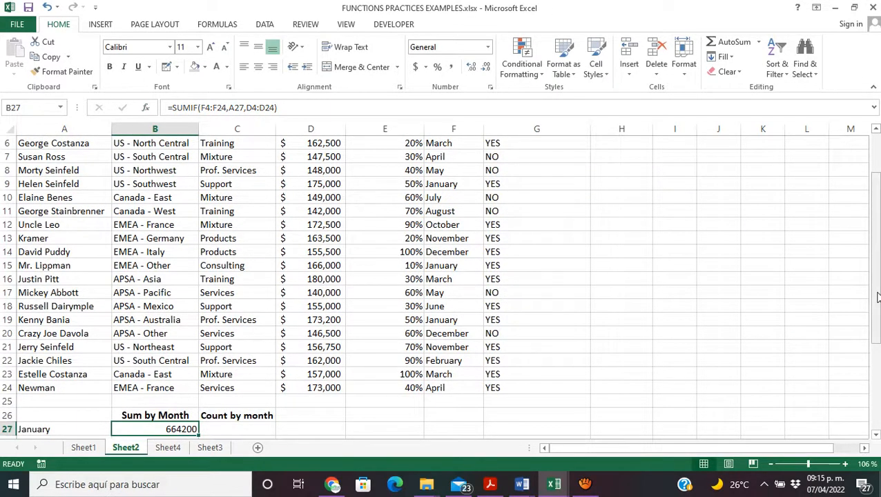
Step: Examine the Sum by Month table and the IF formula in G22 of the Is Forecast over 150k? column
{"action": "left_click_drag", "start_coordinate": [877, 297], "coordinate": [876, 298]}
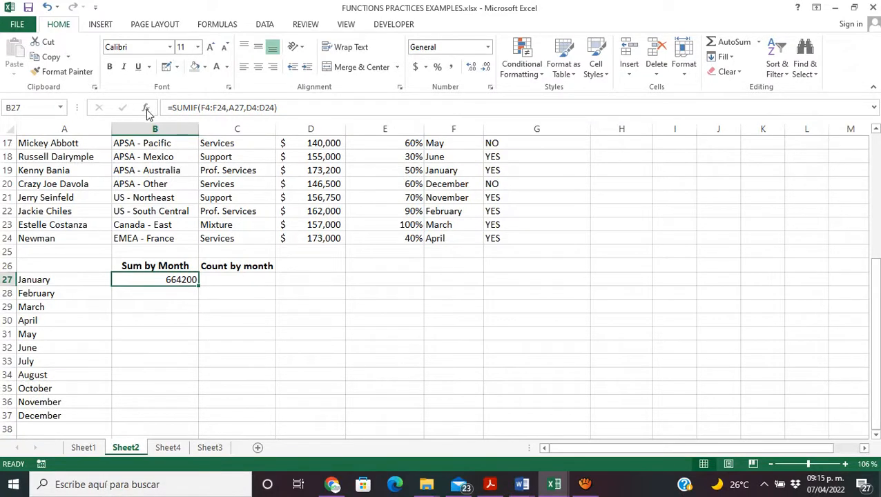
{"action": "left_click", "coordinate": [191, 330]}
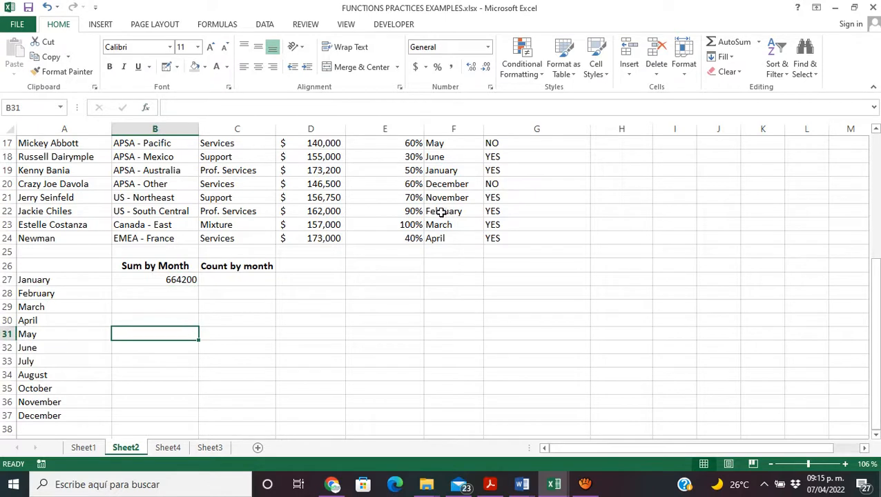
{"action": "left_click", "coordinate": [505, 212]}
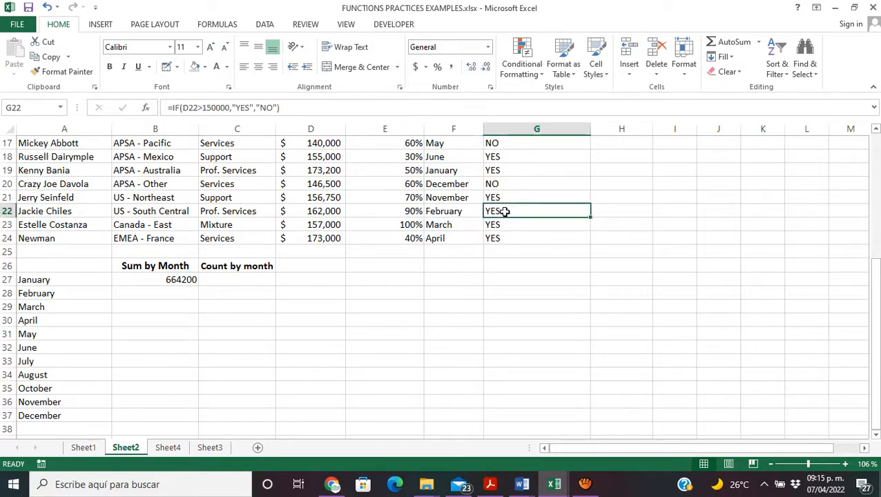
{"action": "left_click_drag", "start_coordinate": [875, 270], "coordinate": [869, 193]}
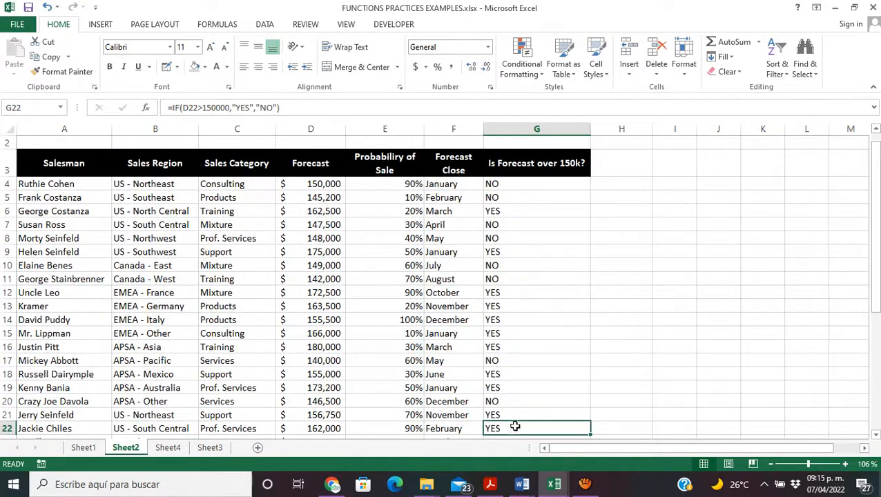
Step: Fill the SUMIF formula from B27 down through B37 for the months February to December
{"action": "left_click_drag", "start_coordinate": [875, 252], "coordinate": [879, 377]}
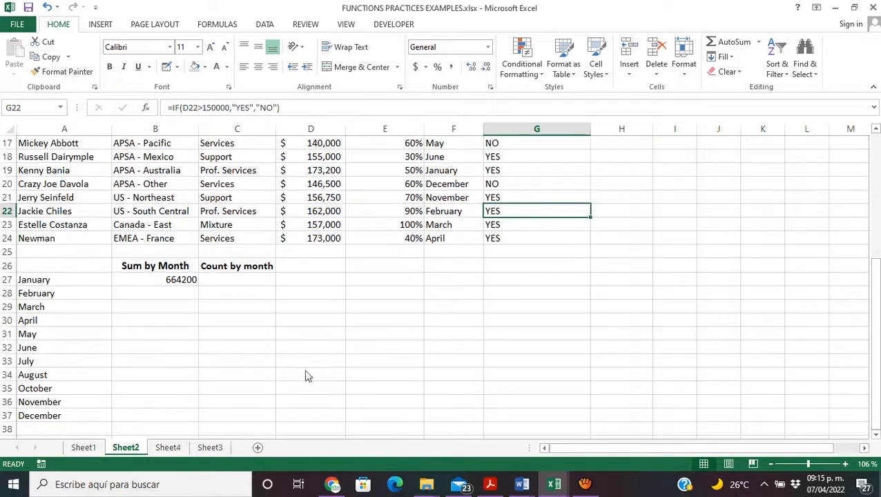
{"action": "left_click", "coordinate": [108, 311]}
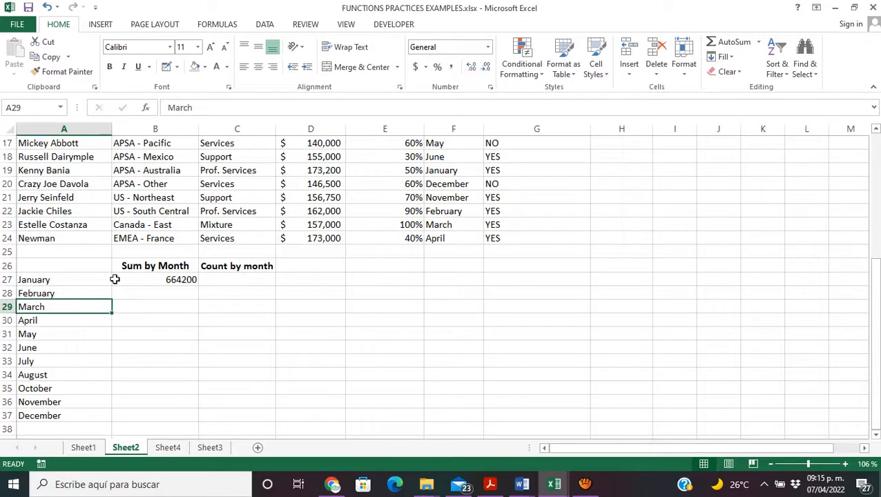
{"action": "left_click", "coordinate": [191, 281]}
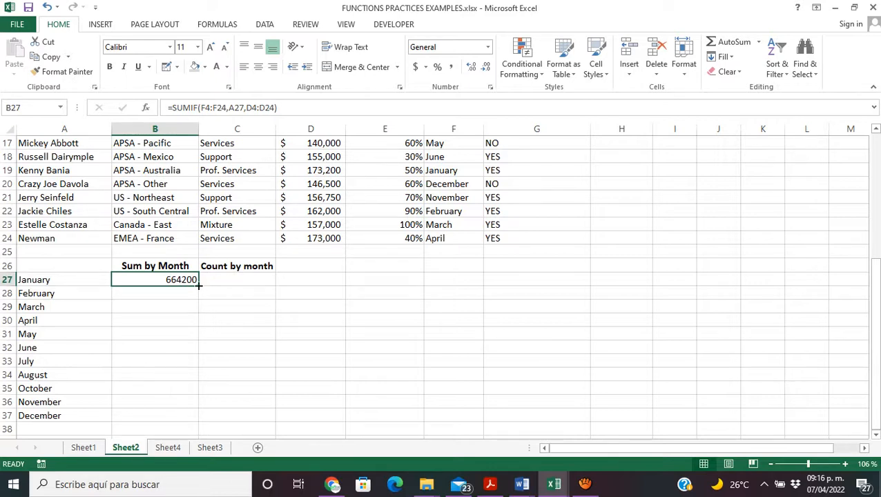
{"action": "left_click_drag", "start_coordinate": [198, 284], "coordinate": [203, 418]}
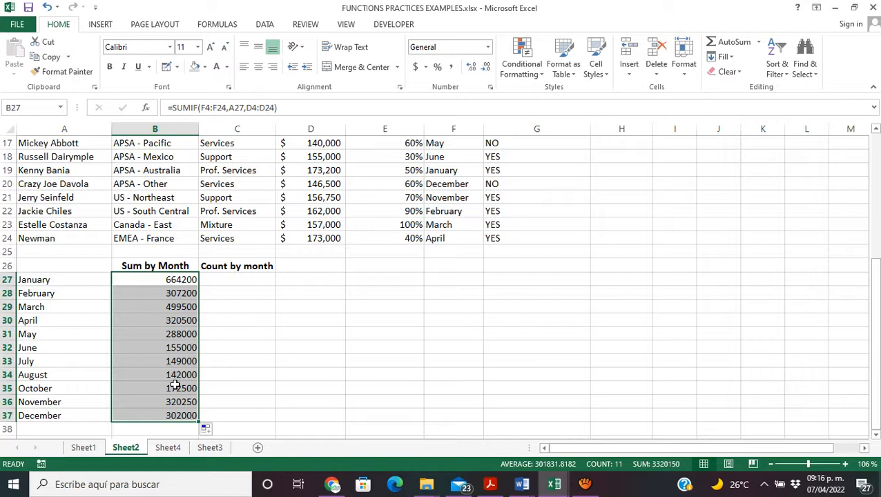
Step: Examine the IF formulas in the Is Forecast over 150k? column, cell by cell from G4 down to G14
{"action": "left_click", "coordinate": [510, 209]}
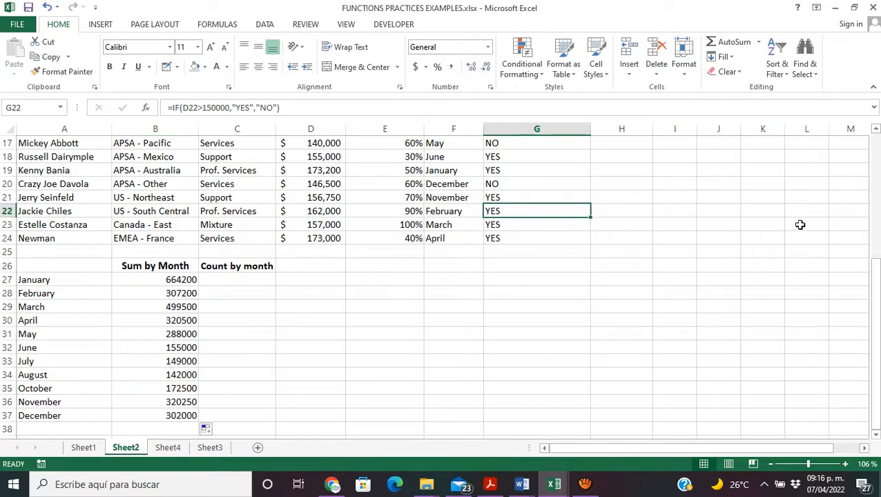
{"action": "left_click_drag", "start_coordinate": [875, 311], "coordinate": [862, 195]}
{"action": "left_click", "coordinate": [555, 189]}
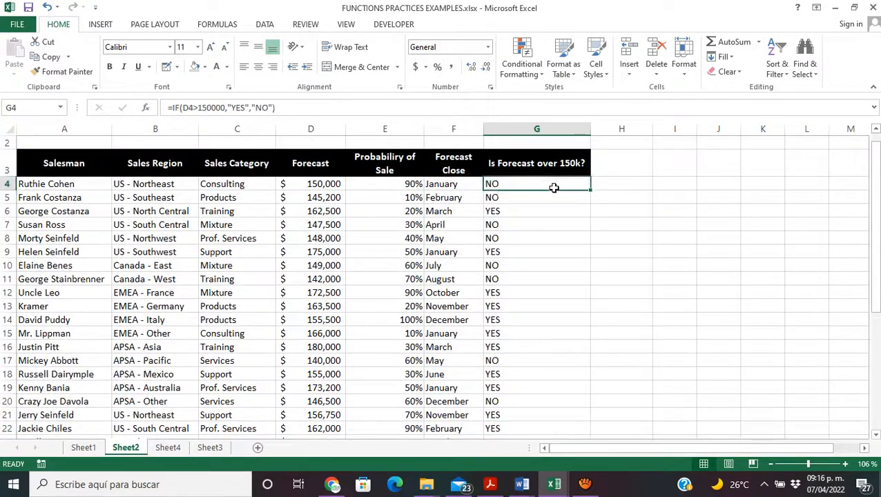
{"action": "key", "text": "Down"}
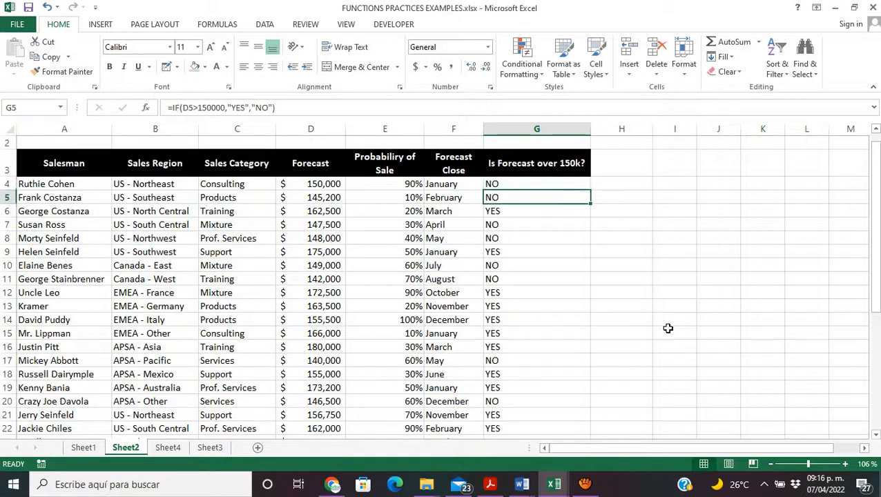
{"action": "key", "text": "Down"}
{"action": "key", "text": "Down"}
{"action": "key", "text": "Down"}
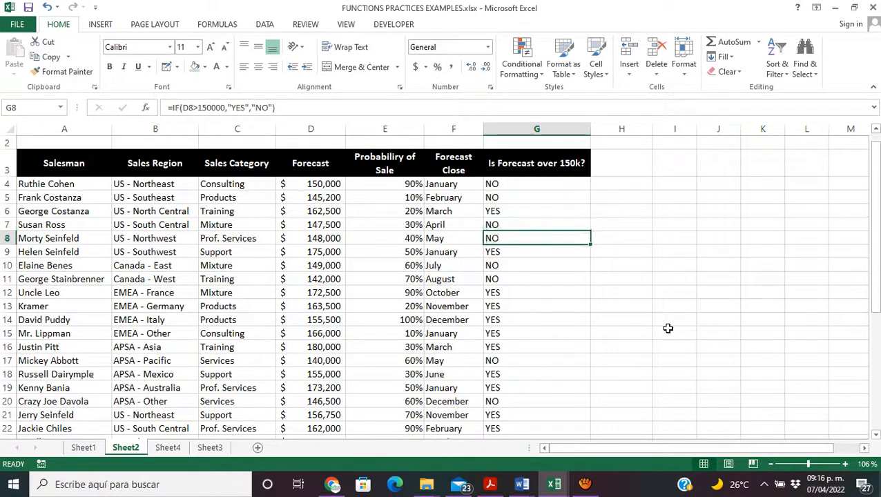
{"action": "key", "text": "Down"}
{"action": "key", "text": "Down"}
{"action": "key", "text": "Down"}
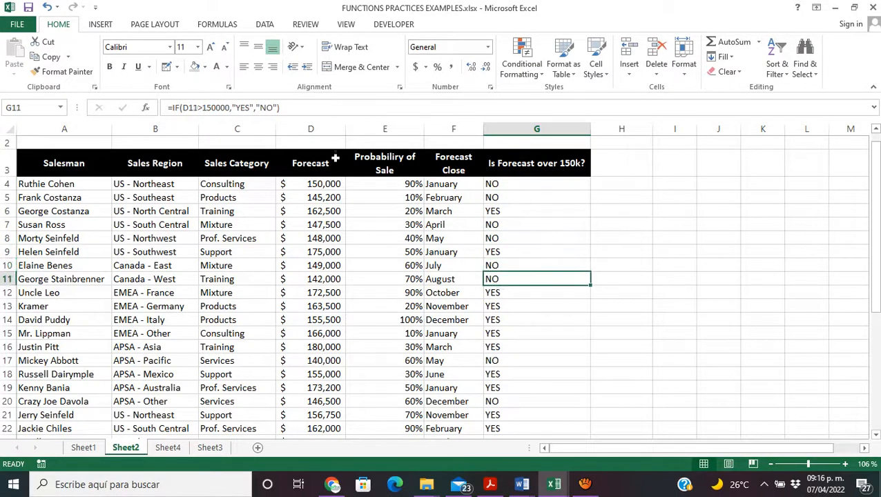
{"action": "left_click", "coordinate": [510, 288]}
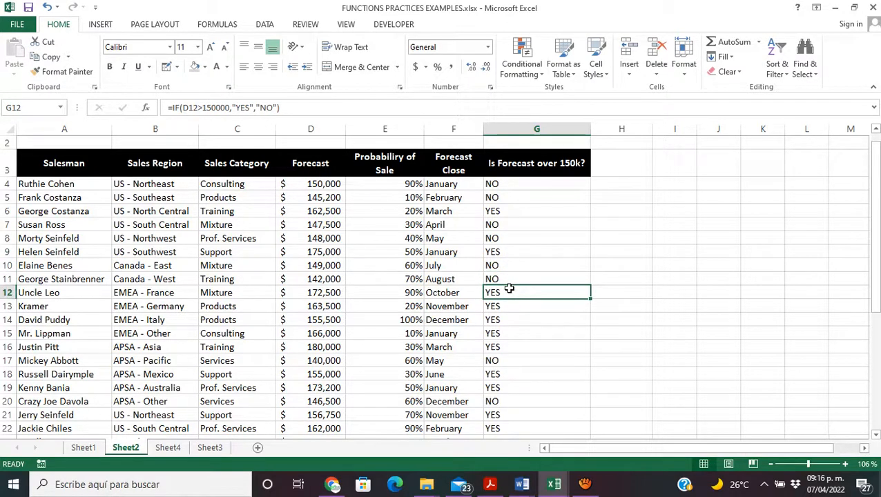
{"action": "left_click", "coordinate": [510, 309]}
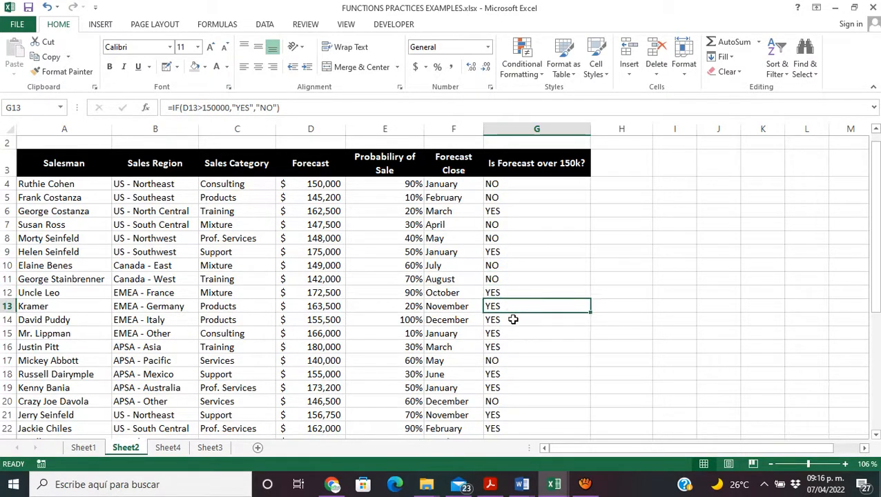
{"action": "left_click", "coordinate": [513, 319]}
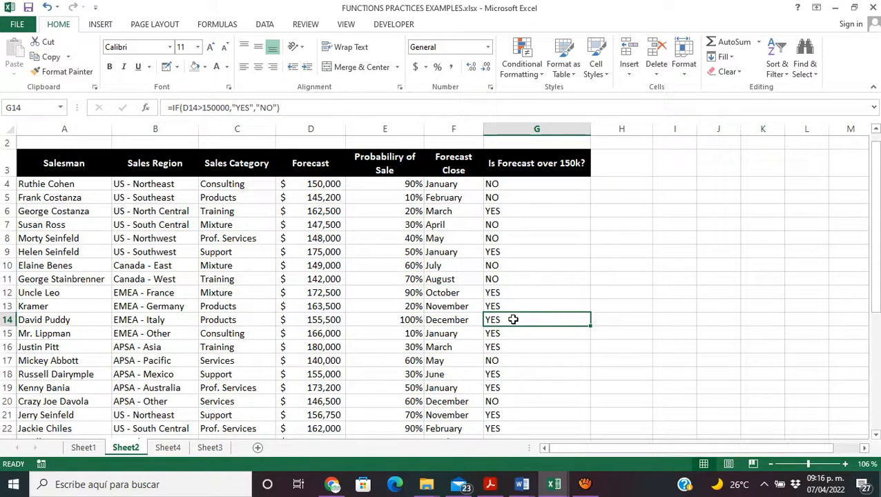
Step: Compare the cell ranges referenced by the January SUMIF formula in B27 with those of the October formula in B35
{"action": "left_click_drag", "start_coordinate": [875, 261], "coordinate": [875, 356]}
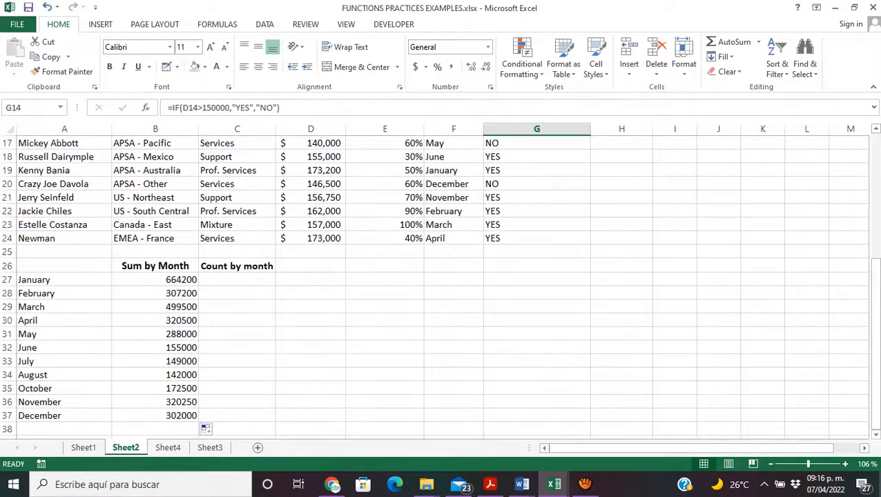
{"action": "double_click", "coordinate": [181, 281]}
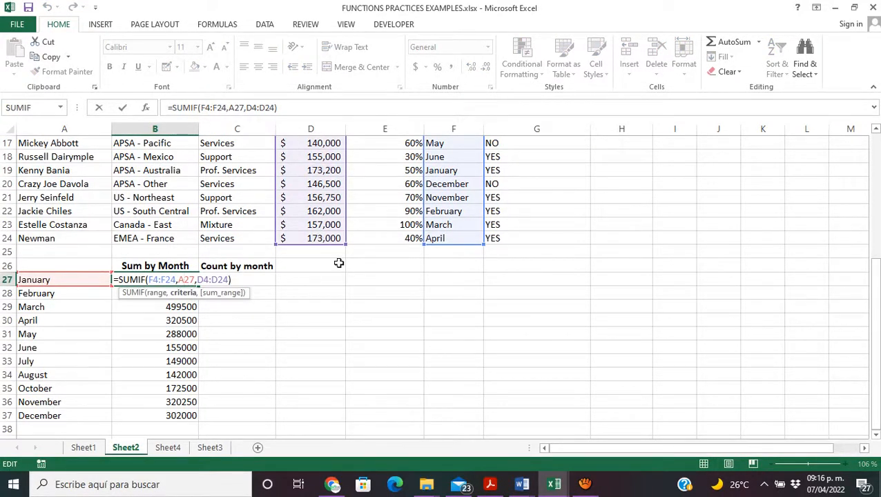
{"action": "key", "text": "Return"}
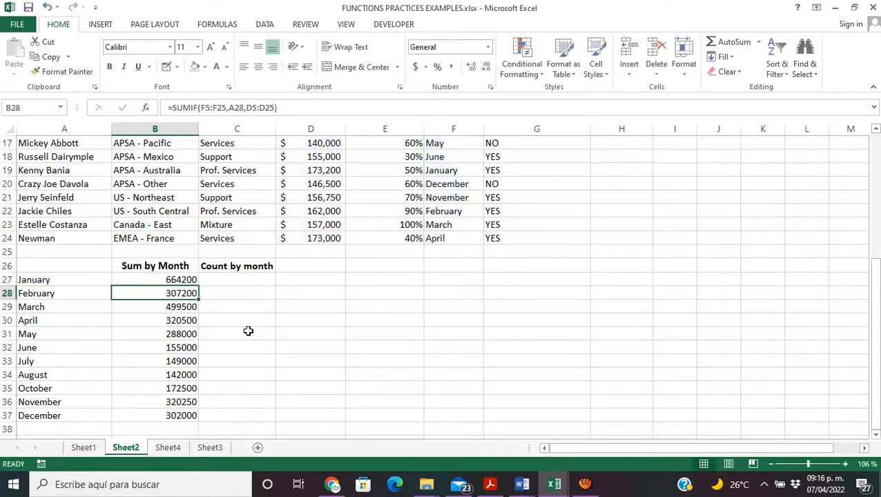
{"action": "left_click", "coordinate": [172, 388]}
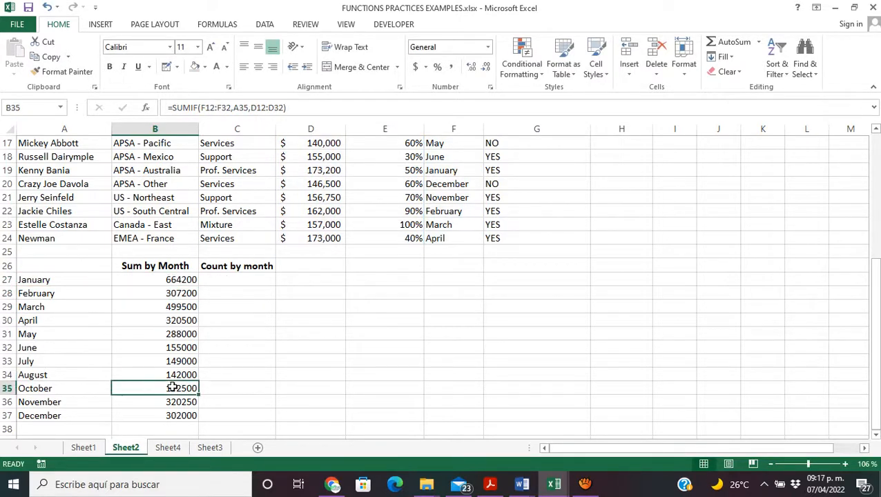
{"action": "double_click", "coordinate": [173, 388]}
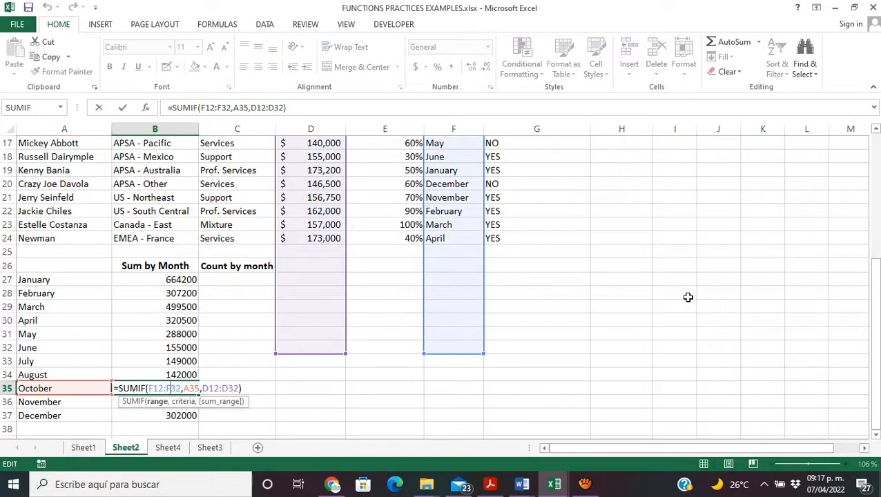
{"action": "left_click_drag", "start_coordinate": [879, 318], "coordinate": [879, 289]}
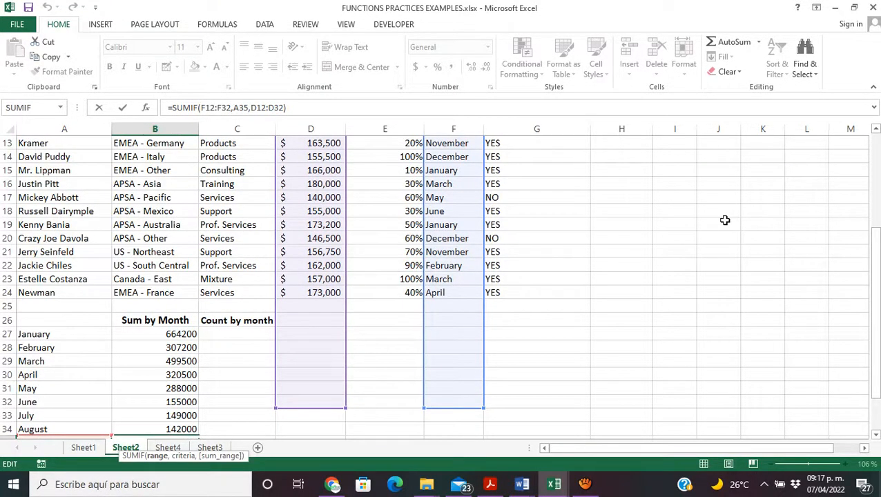
{"action": "key", "text": "Return"}
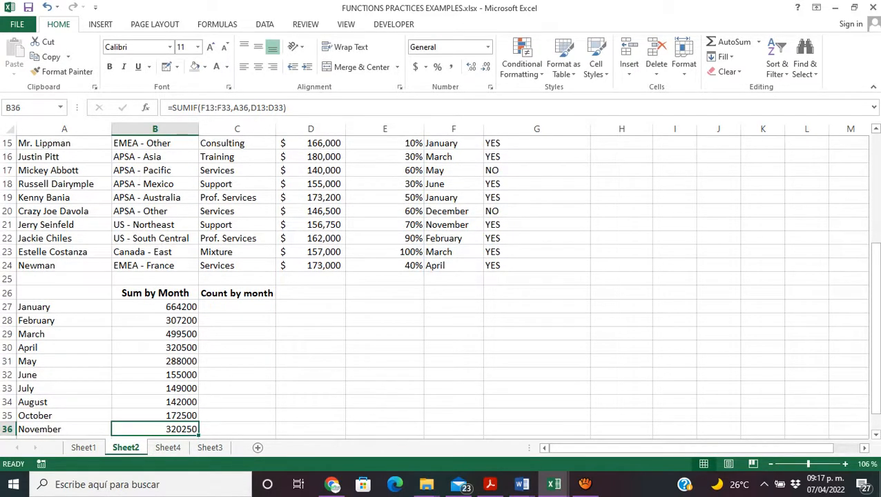
Step: Move the August SUMIF references in B34 to D4:D24 for the sum range and F4:F24 for the criteria range
{"action": "left_click_drag", "start_coordinate": [874, 354], "coordinate": [875, 362]}
{"action": "double_click", "coordinate": [181, 374]}
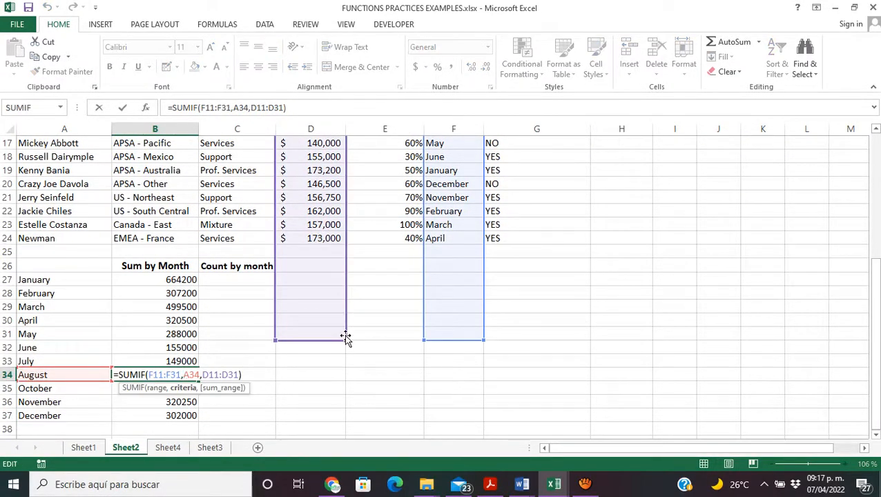
{"action": "left_click_drag", "start_coordinate": [875, 270], "coordinate": [871, 198]}
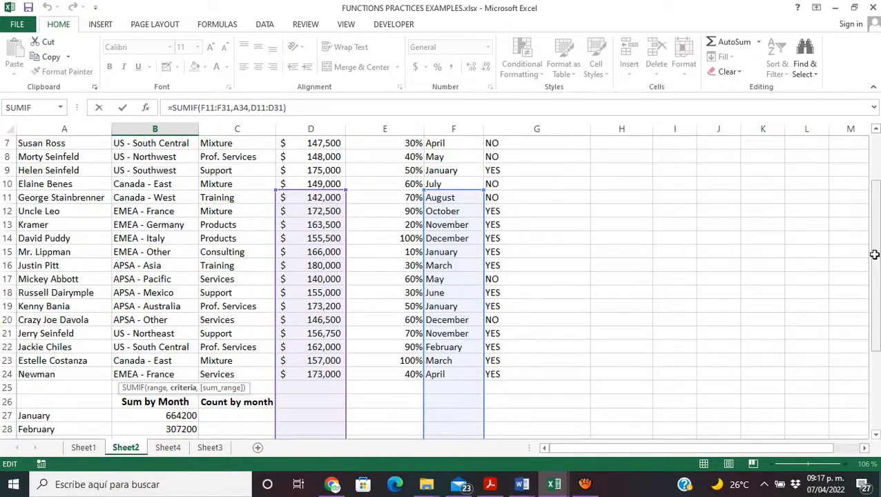
{"action": "left_click_drag", "start_coordinate": [873, 276], "coordinate": [872, 237]}
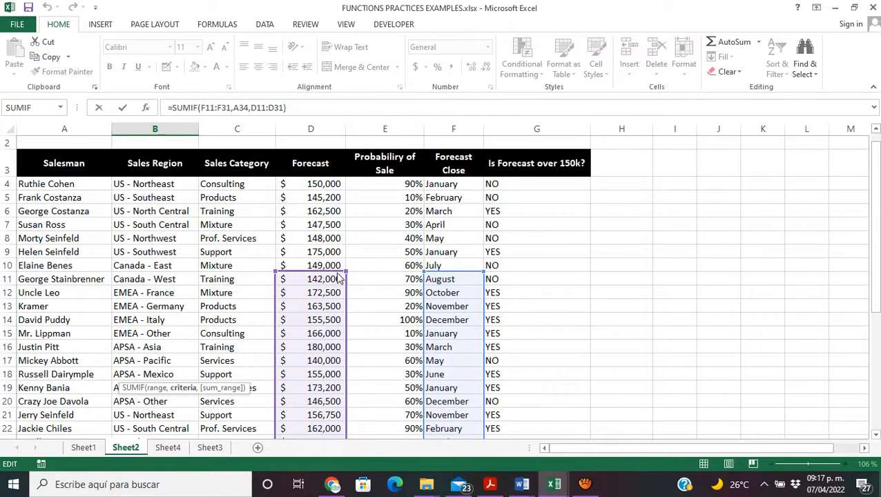
{"action": "left_click_drag", "start_coordinate": [339, 279], "coordinate": [335, 185]}
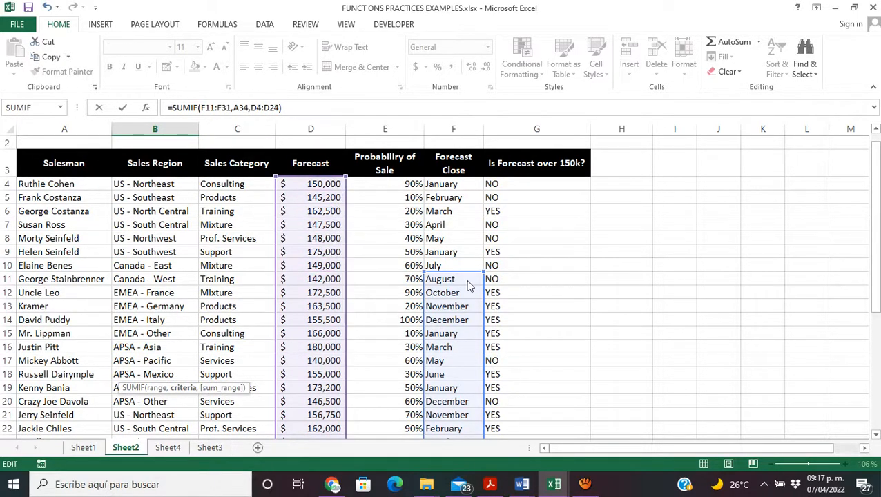
{"action": "left_click_drag", "start_coordinate": [465, 275], "coordinate": [457, 183]}
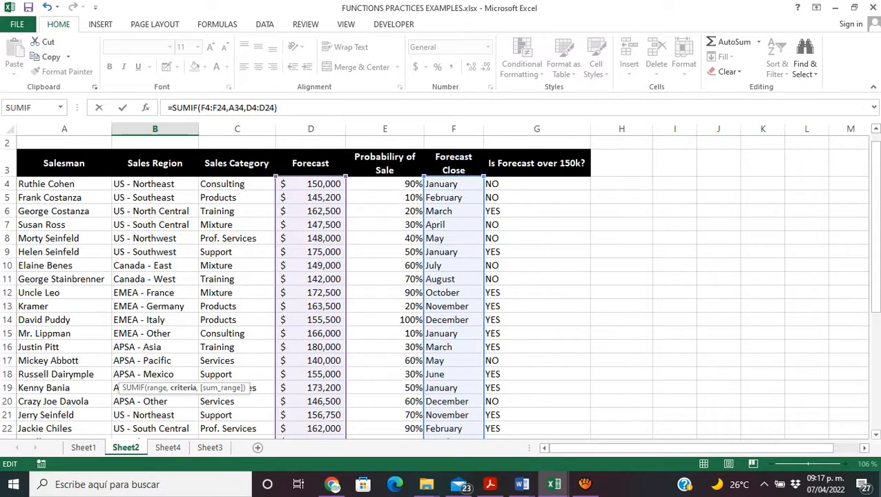
{"action": "key", "text": "Return"}
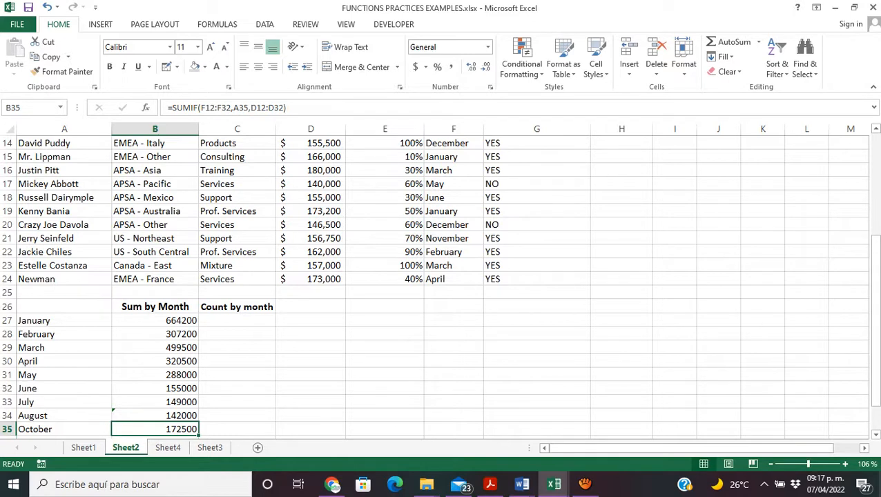
Step: Lock the range rows in the January formula in B27 so it reads =SUMIF(F$4:F$24,A27,D$4:D$24)
{"action": "left_click", "coordinate": [168, 320]}
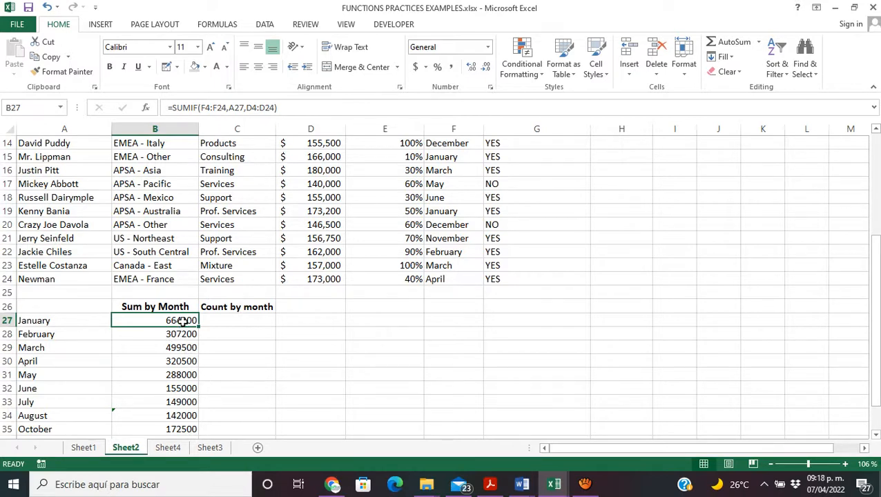
{"action": "double_click", "coordinate": [182, 321]}
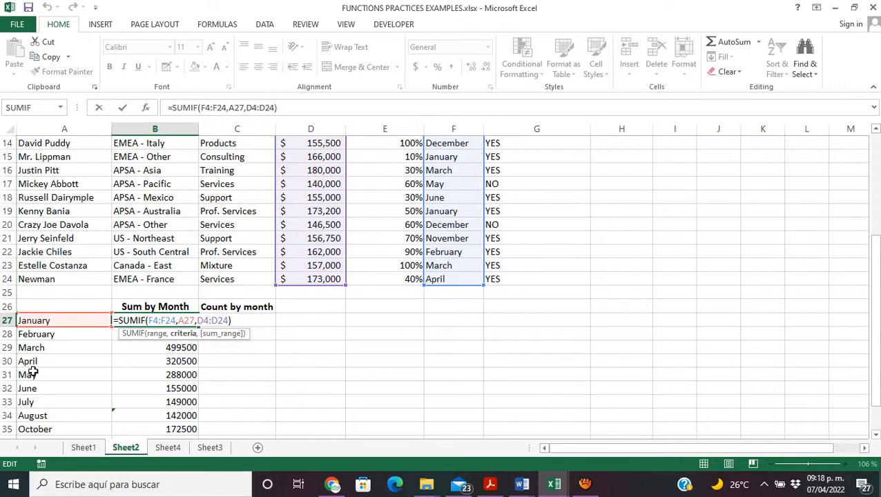
{"action": "left_click", "coordinate": [153, 321]}
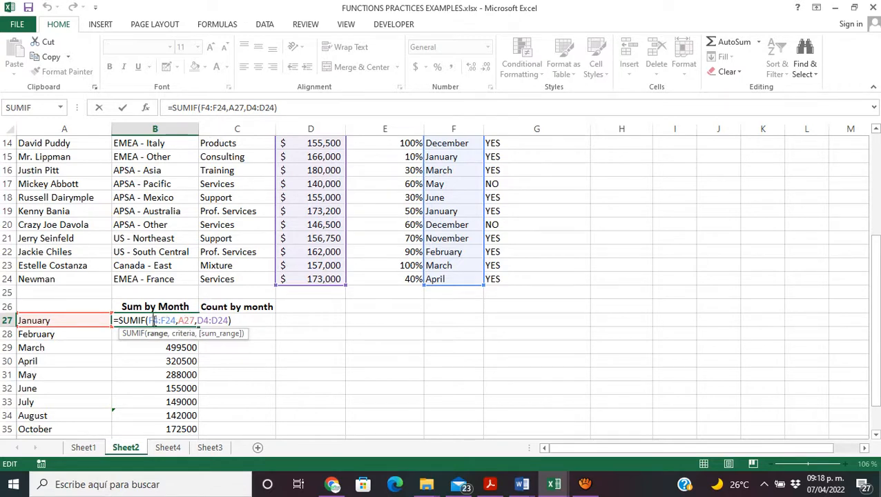
{"action": "type", "text": "$"}
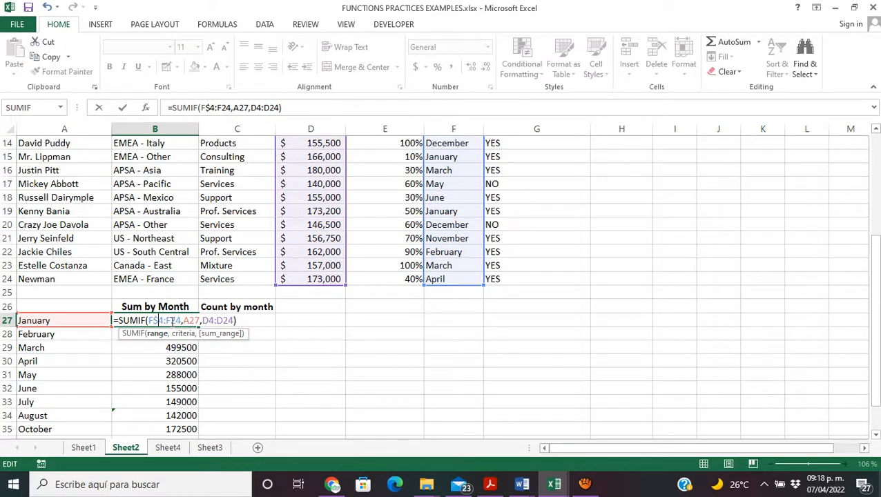
{"action": "left_click", "coordinate": [171, 322]}
{"action": "type", "text": "$"}
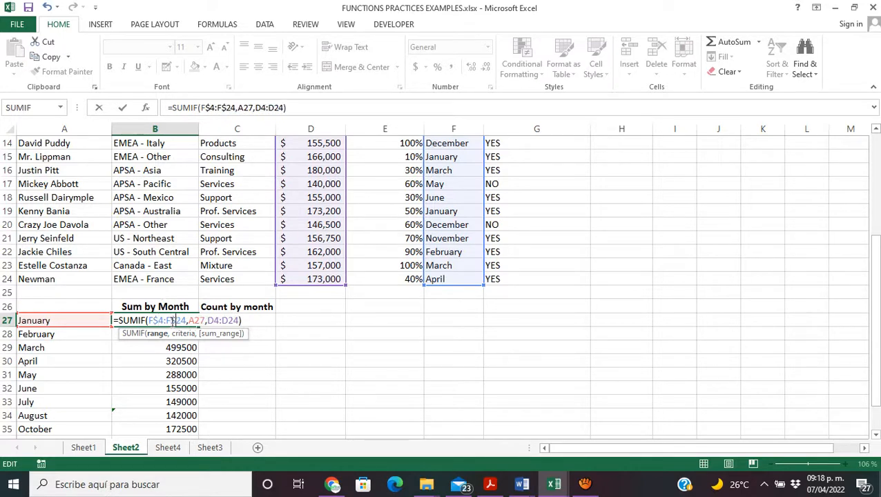
{"action": "left_click", "coordinate": [213, 320]}
{"action": "type", "text": "$"}
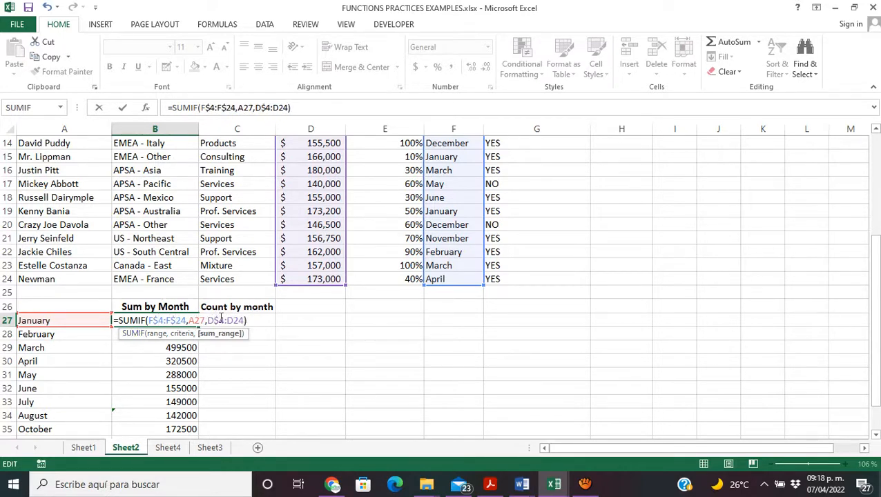
{"action": "left_click", "coordinate": [236, 320]}
{"action": "type", "text": "$"}
{"action": "key", "text": "Return"}
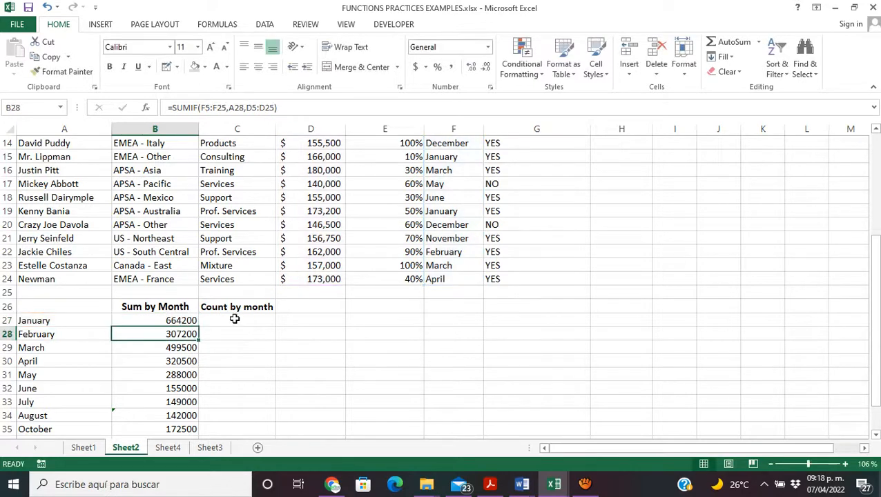
Step: Fill the SUMIF formula with locked rows from B27 down through B37 for the months February to December
{"action": "left_click", "coordinate": [188, 321]}
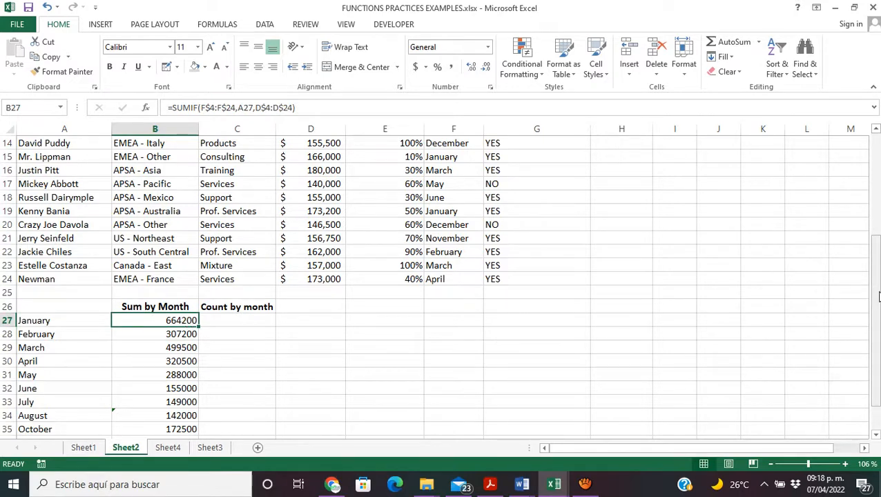
{"action": "left_click_drag", "start_coordinate": [878, 296], "coordinate": [879, 302]}
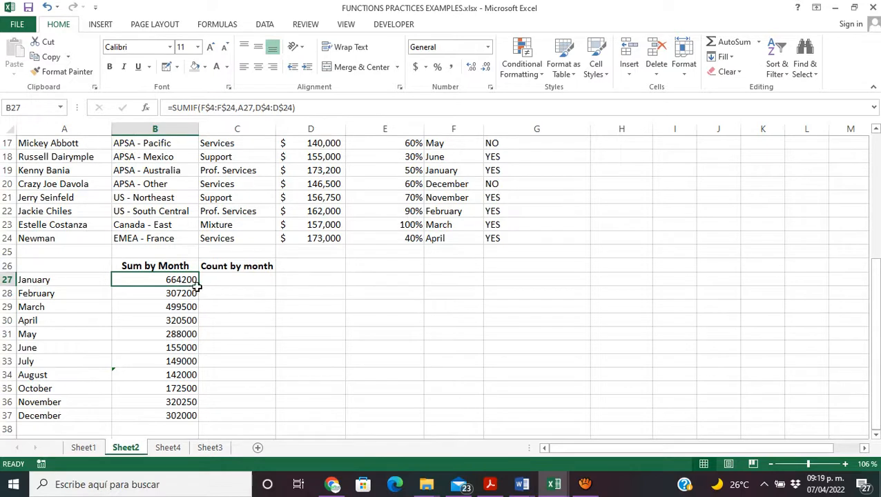
{"action": "left_click_drag", "start_coordinate": [198, 286], "coordinate": [204, 417]}
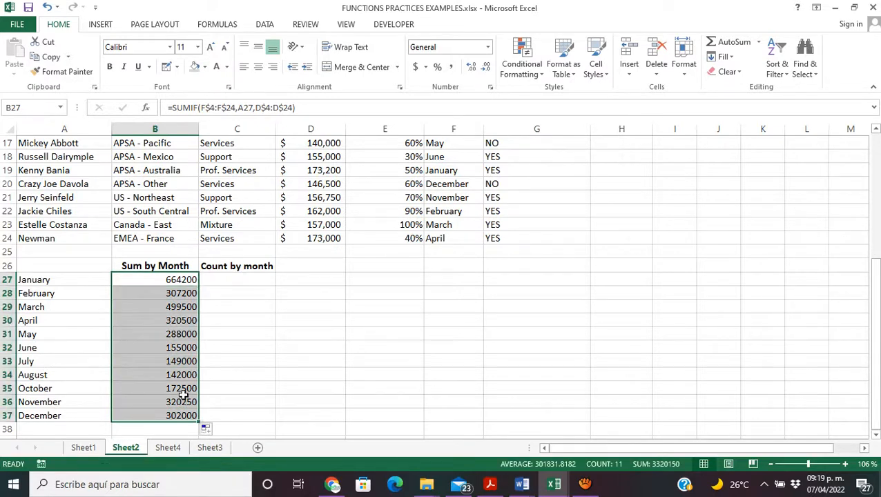
Step: Check that the SUMIF formulas for November, October, June and May in column B all keep the same locked row ranges
{"action": "left_click", "coordinate": [181, 402]}
{"action": "double_click", "coordinate": [181, 402]}
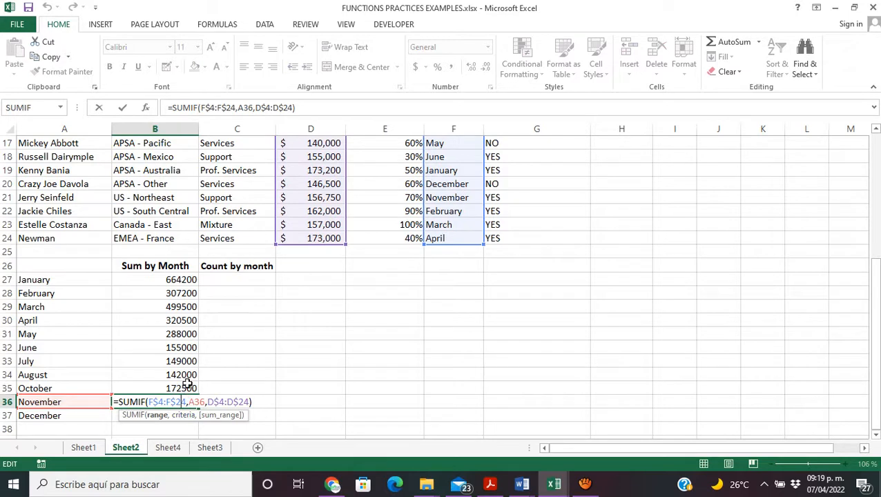
{"action": "left_click", "coordinate": [190, 388]}
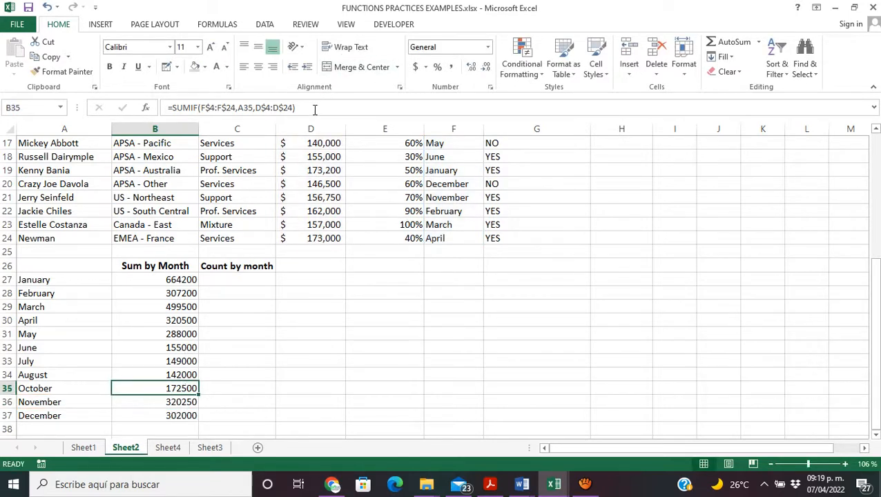
{"action": "key", "text": "F2"}
{"action": "left_click", "coordinate": [190, 349]}
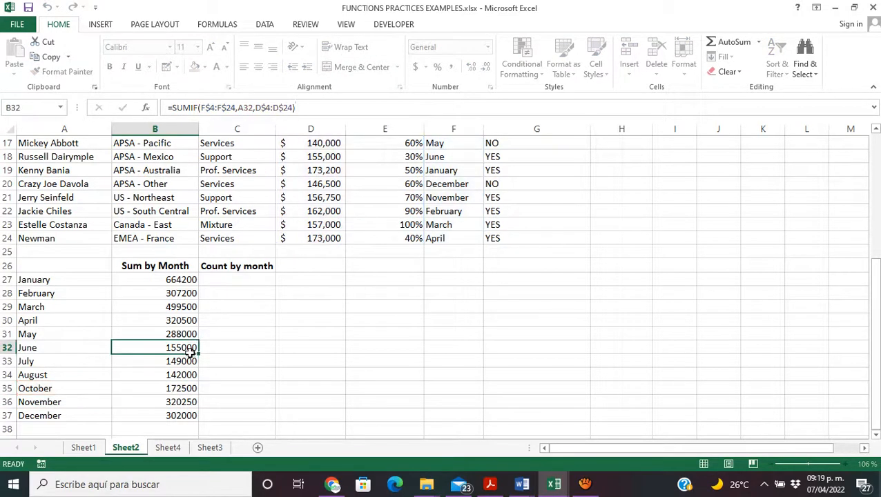
{"action": "left_click", "coordinate": [301, 109]}
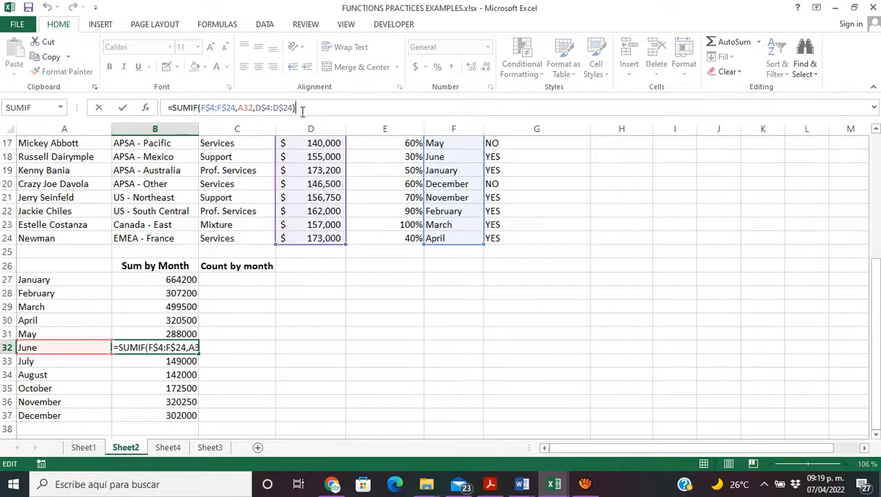
{"action": "left_click", "coordinate": [174, 333]}
{"action": "left_click", "coordinate": [311, 108]}
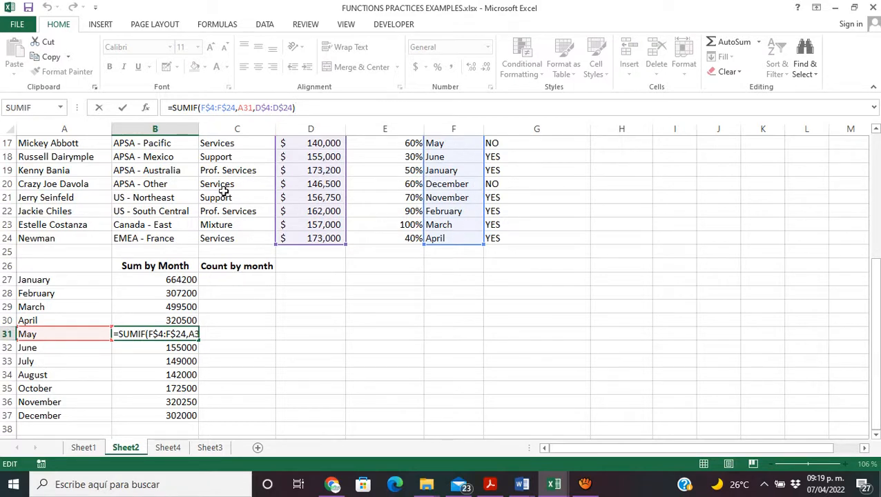
{"action": "left_click", "coordinate": [254, 281]}
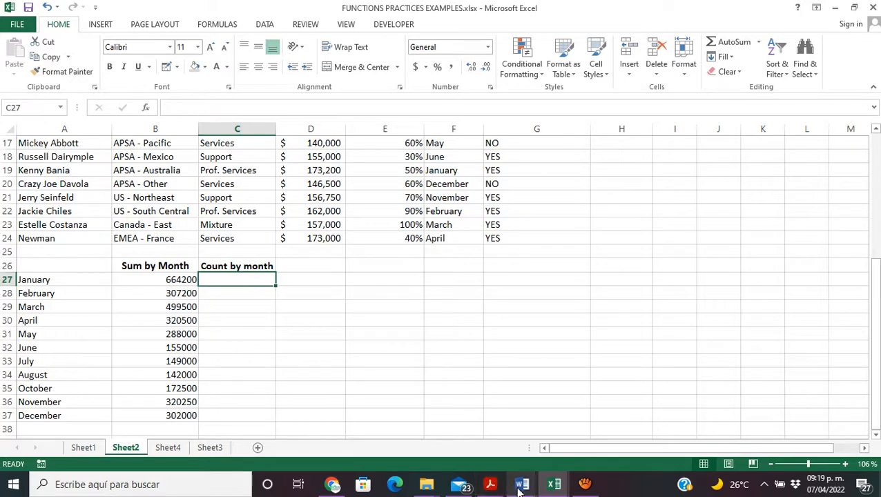
Step: Switch to the Word document on COUNT and COUNTIF and examine the COUNTIF(range, criteria) syntax
{"action": "mouse_move", "coordinate": [522, 490]}
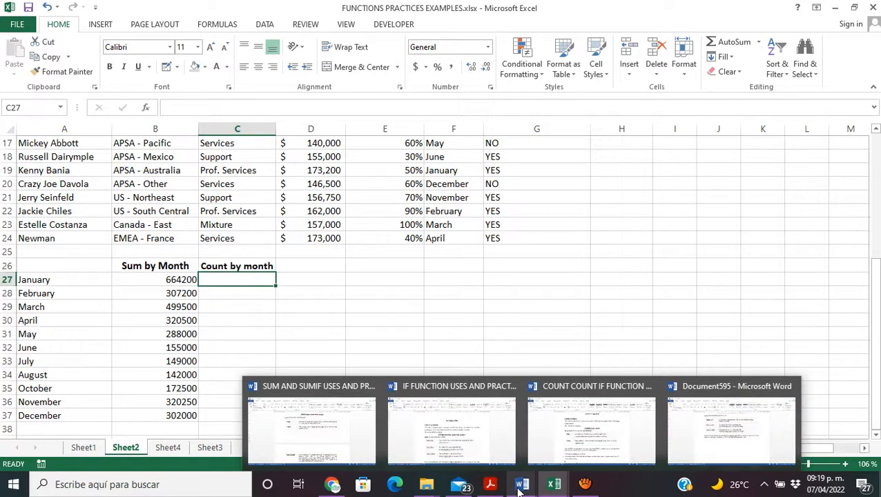
{"action": "left_click", "coordinate": [570, 446]}
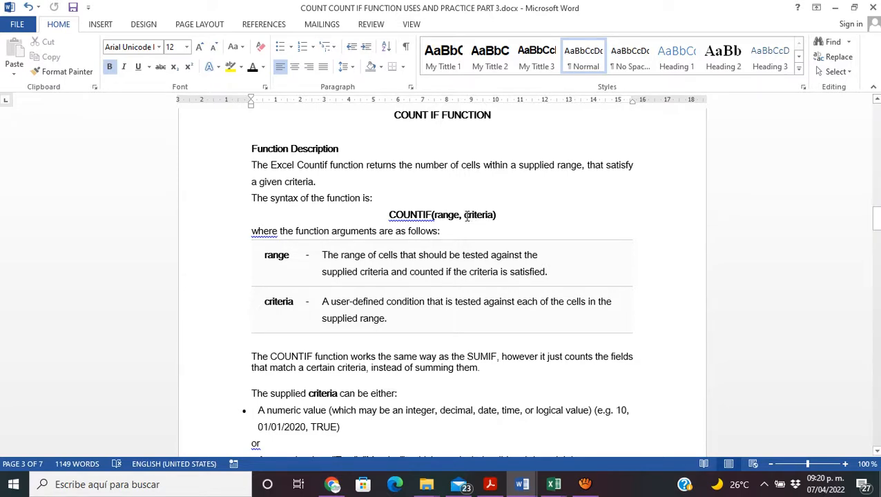
{"action": "left_click_drag", "start_coordinate": [463, 215], "coordinate": [494, 220]}
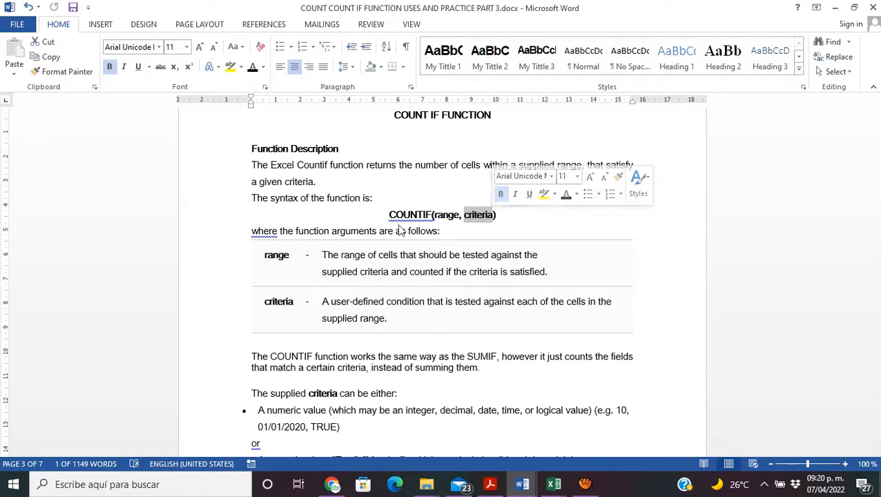
{"action": "left_click_drag", "start_coordinate": [391, 216], "coordinate": [493, 222]}
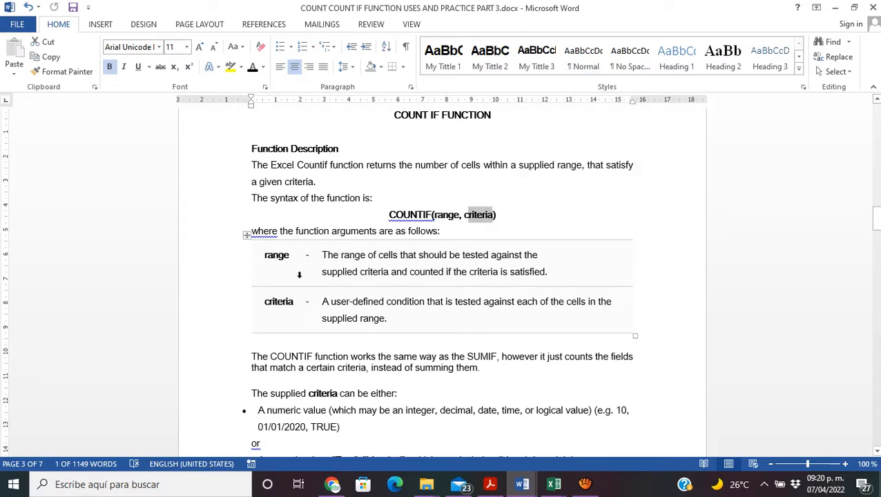
Step: Read the descriptions of the range and criteria arguments in the COUNTIF argument table
{"action": "left_click_drag", "start_coordinate": [322, 255], "coordinate": [554, 276]}
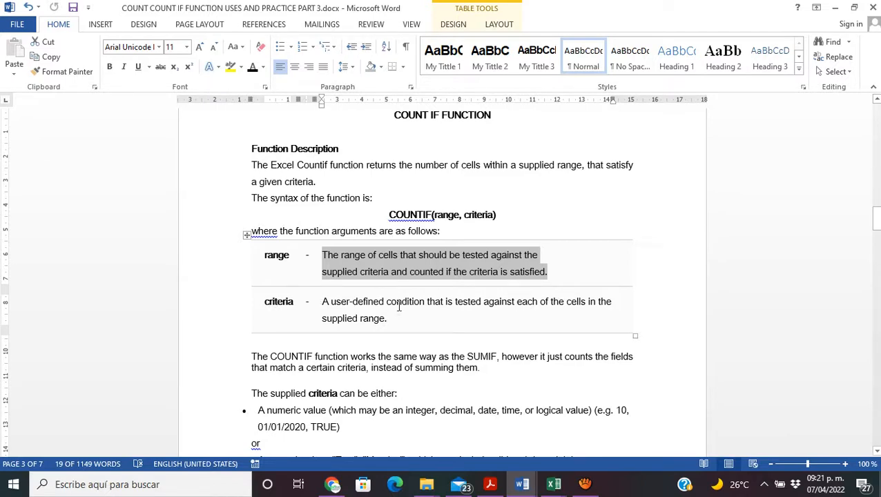
{"action": "left_click_drag", "start_coordinate": [405, 304], "coordinate": [591, 317]}
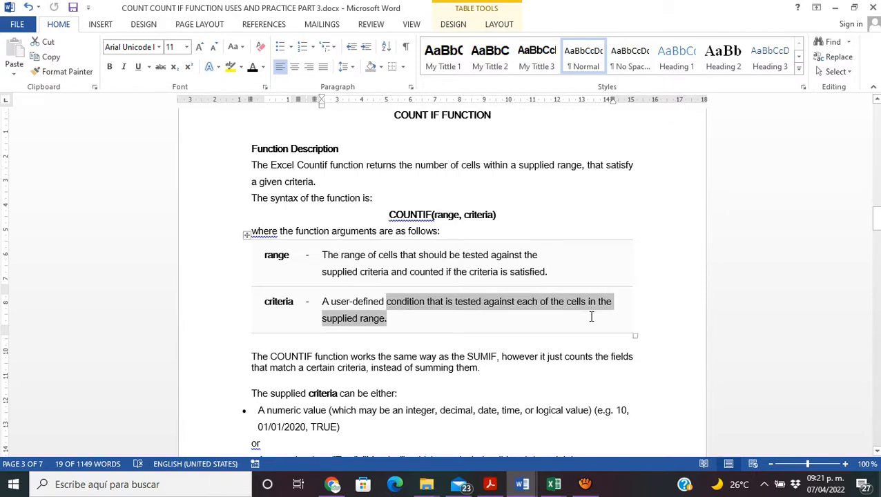
{"action": "left_click", "coordinate": [388, 318]}
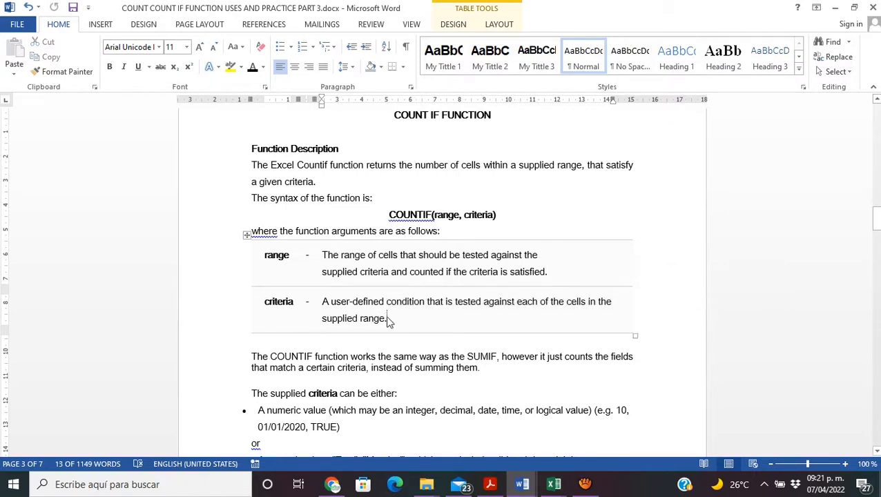
{"action": "left_click_drag", "start_coordinate": [388, 318], "coordinate": [323, 304]}
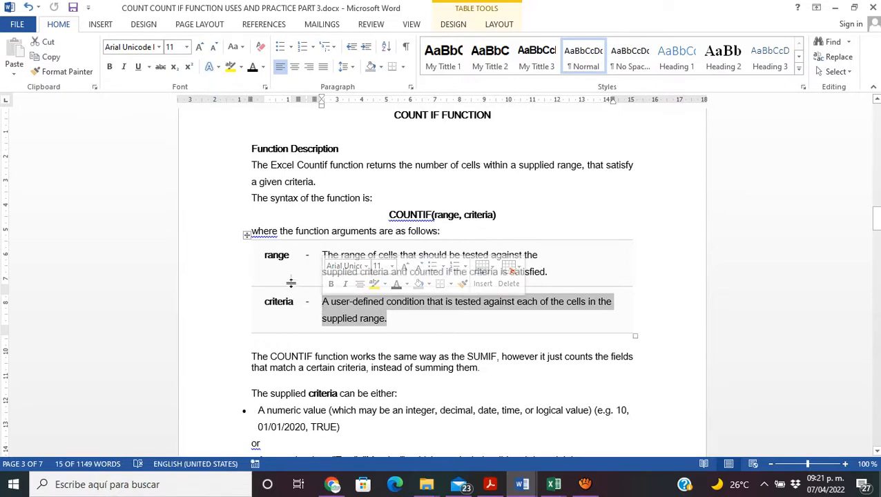
{"action": "left_click", "coordinate": [321, 255]}
{"action": "left_click_drag", "start_coordinate": [321, 256], "coordinate": [550, 271]}
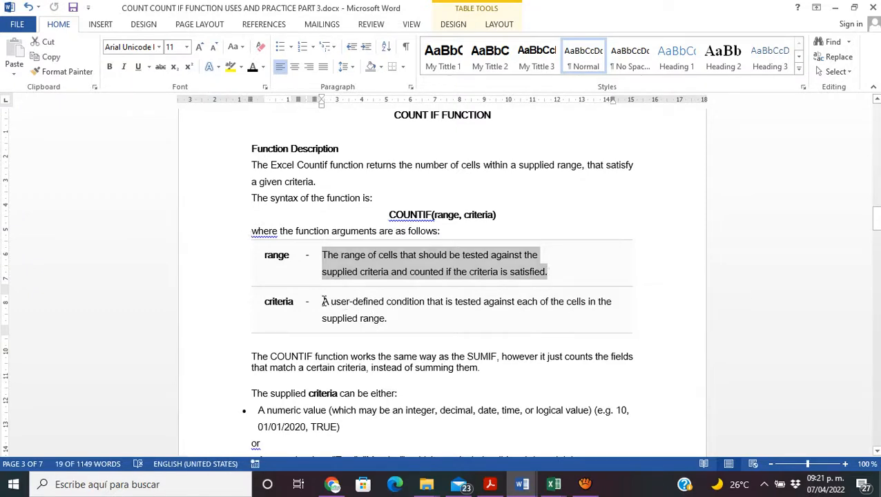
{"action": "left_click_drag", "start_coordinate": [322, 301], "coordinate": [389, 320]}
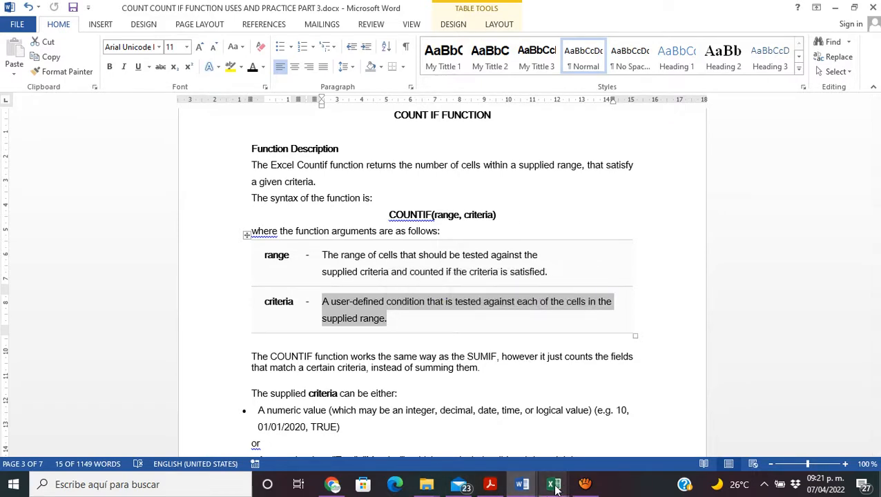
Step: Return to the Excel workbook and examine the January entries in the Forecast Close range F4:F24 on Sheet2
{"action": "mouse_move", "coordinate": [556, 488]}
{"action": "left_click", "coordinate": [573, 442]}
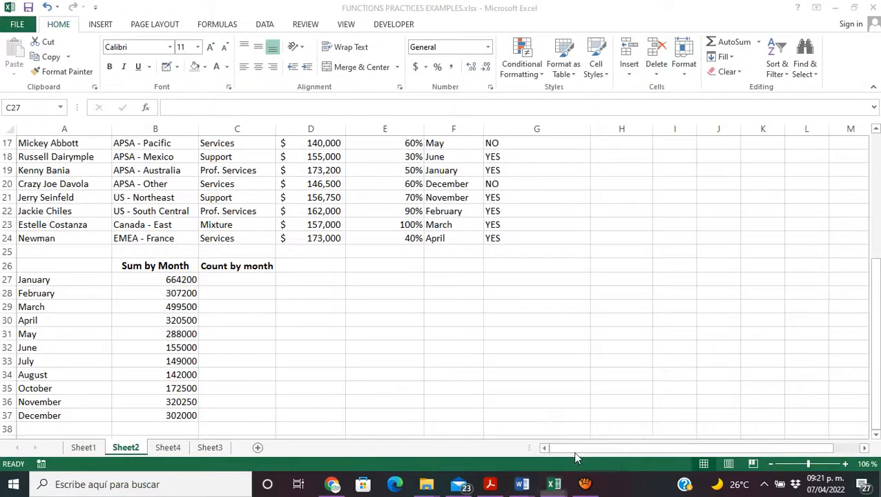
{"action": "left_click_drag", "start_coordinate": [873, 306], "coordinate": [857, 202]}
{"action": "left_click_drag", "start_coordinate": [460, 143], "coordinate": [472, 413]}
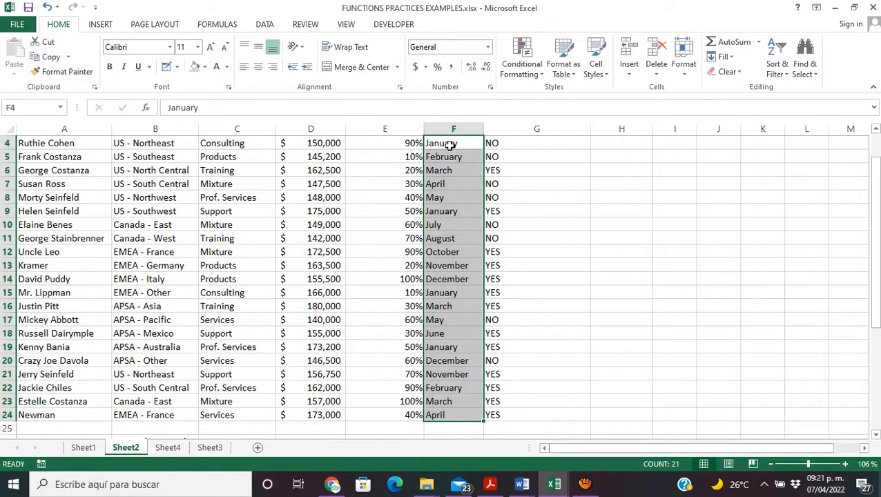
{"action": "left_click", "coordinate": [450, 145]}
{"action": "left_click", "coordinate": [445, 211]}
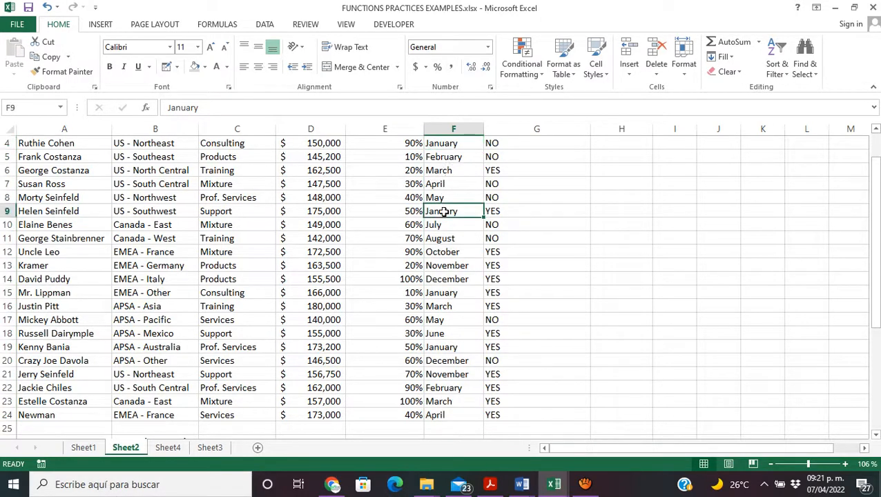
{"action": "left_click", "coordinate": [439, 347]}
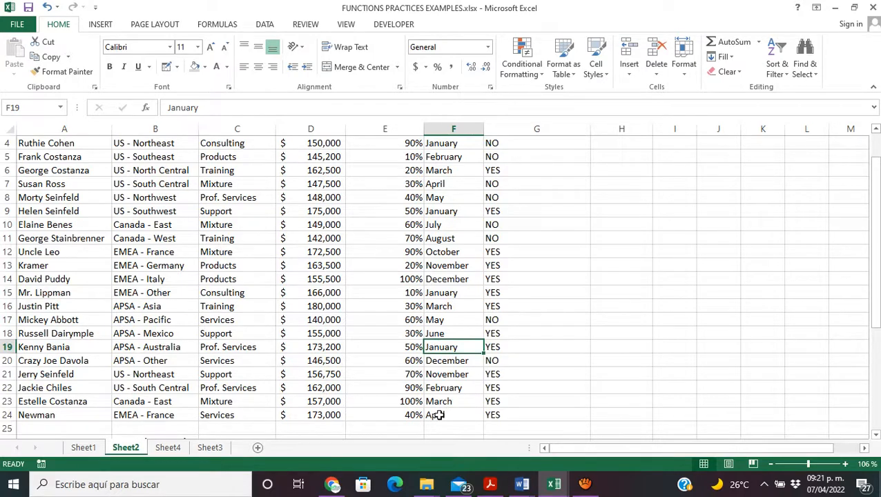
{"action": "left_click_drag", "start_coordinate": [439, 415], "coordinate": [451, 185]}
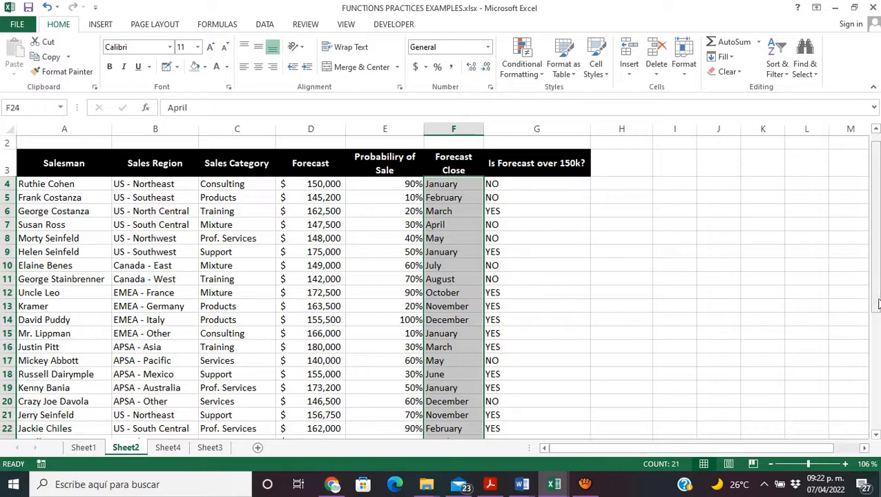
{"action": "left_click_drag", "start_coordinate": [876, 302], "coordinate": [876, 310]}
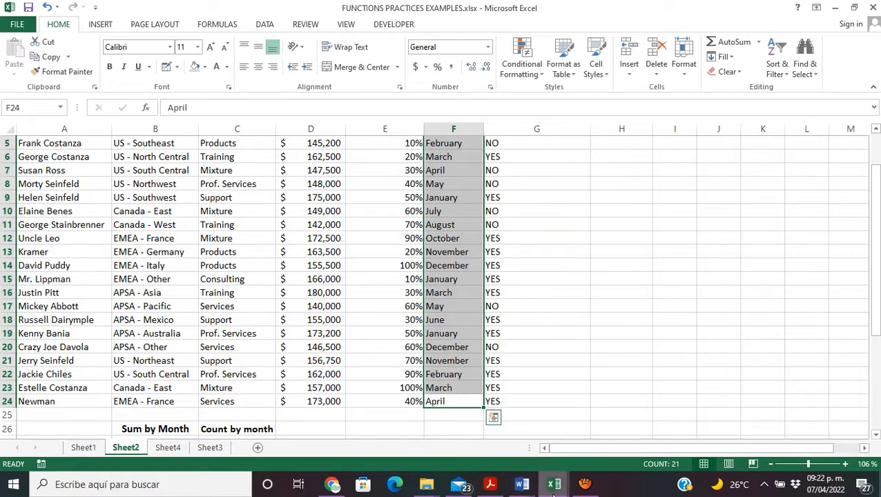
Step: Switch back to the COUNTIF document in Word and read the comparison with SUMIF and the allowed criteria types
{"action": "mouse_move", "coordinate": [530, 492]}
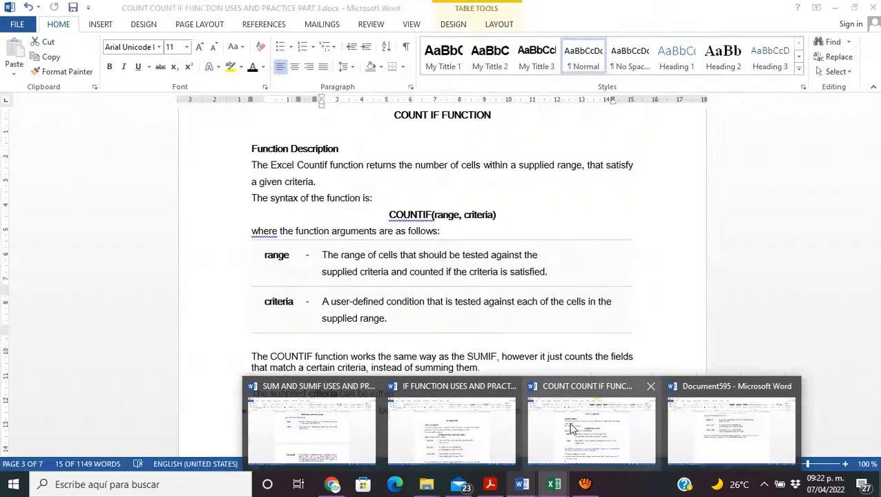
{"action": "left_click", "coordinate": [561, 434]}
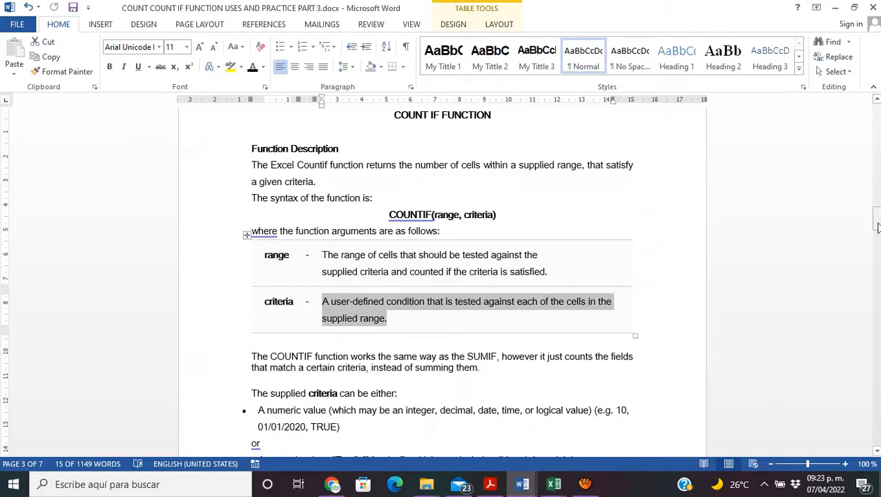
{"action": "left_click_drag", "start_coordinate": [878, 227], "coordinate": [878, 238]}
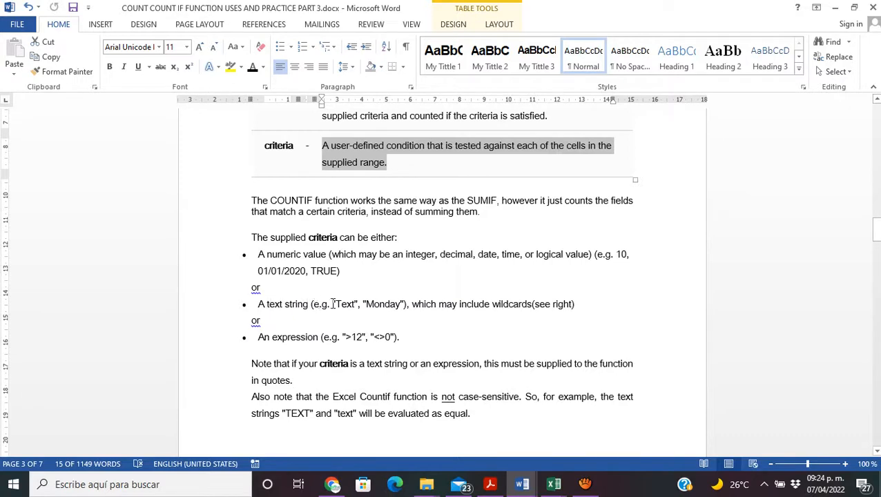
Step: Review the text string criteria example and the range and criteria arguments in the COUNTIF syntax, and return to the Excel workbook
{"action": "left_click_drag", "start_coordinate": [333, 304], "coordinate": [359, 306]}
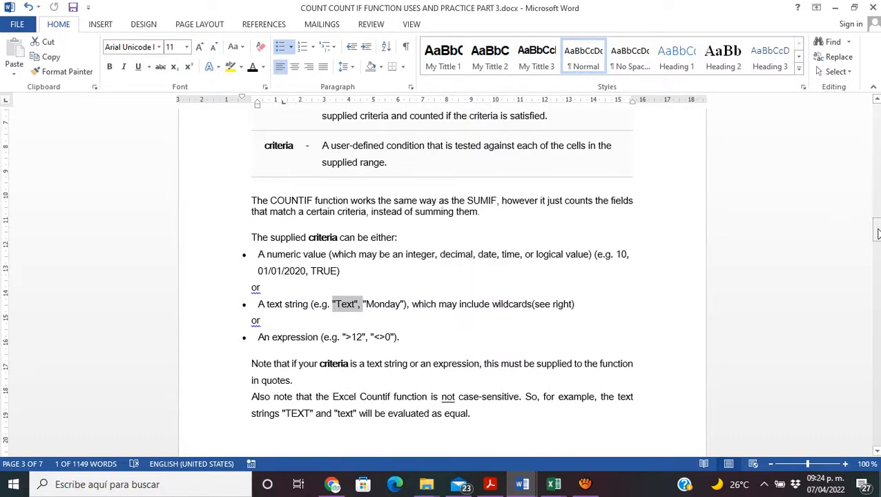
{"action": "mouse_move", "coordinate": [875, 232]}
{"action": "left_mouse_down"}
{"action": "mouse_move", "coordinate": [877, 212]}
{"action": "mouse_move", "coordinate": [877, 220]}
{"action": "left_mouse_up"}
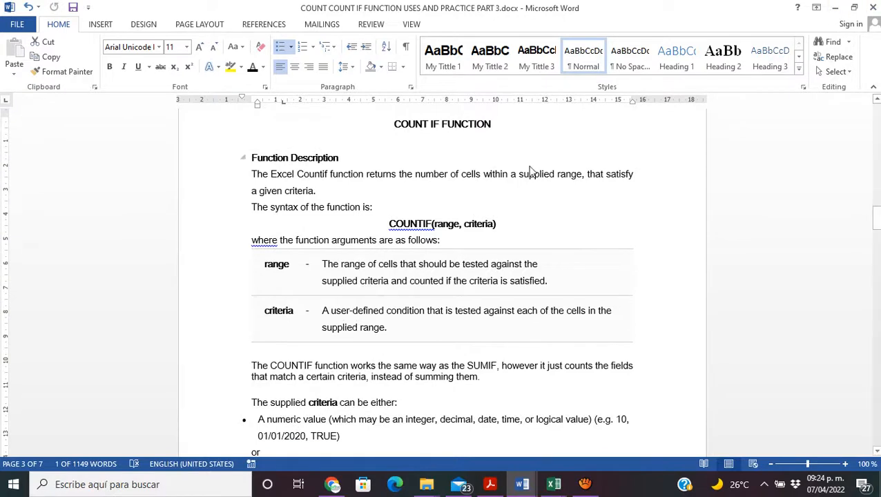
{"action": "left_click_drag", "start_coordinate": [434, 224], "coordinate": [496, 233]}
{"action": "left_click", "coordinate": [437, 224]}
{"action": "left_click", "coordinate": [465, 225]}
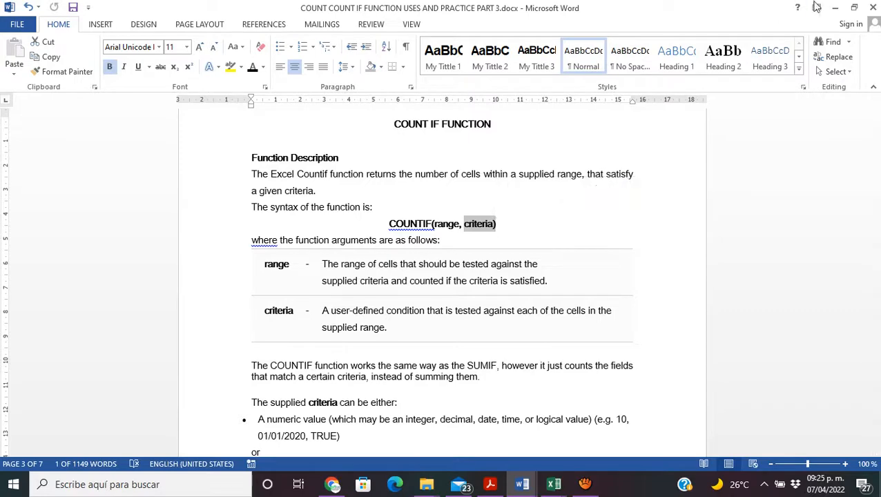
{"action": "left_click", "coordinate": [836, 8]}
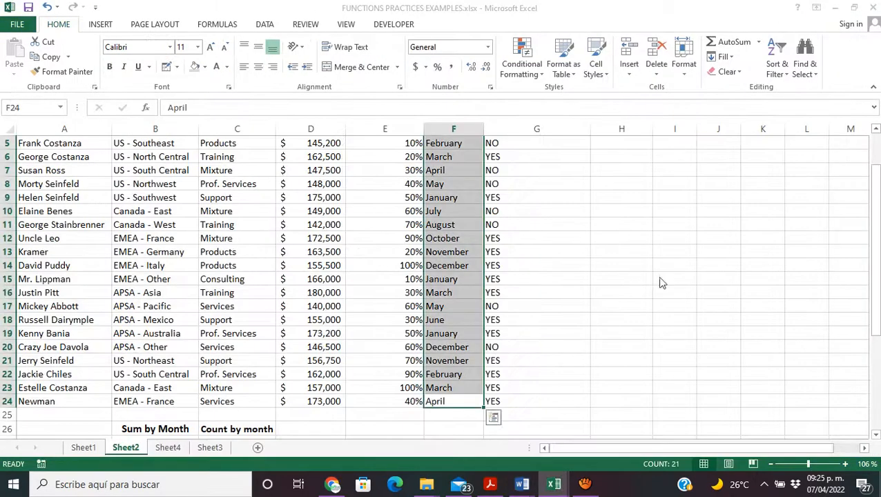
Step: Enter the formula =COUNTIF(F4:F24,A27) in cell C27 to count the January forecasts
{"action": "left_click_drag", "start_coordinate": [873, 235], "coordinate": [874, 243]}
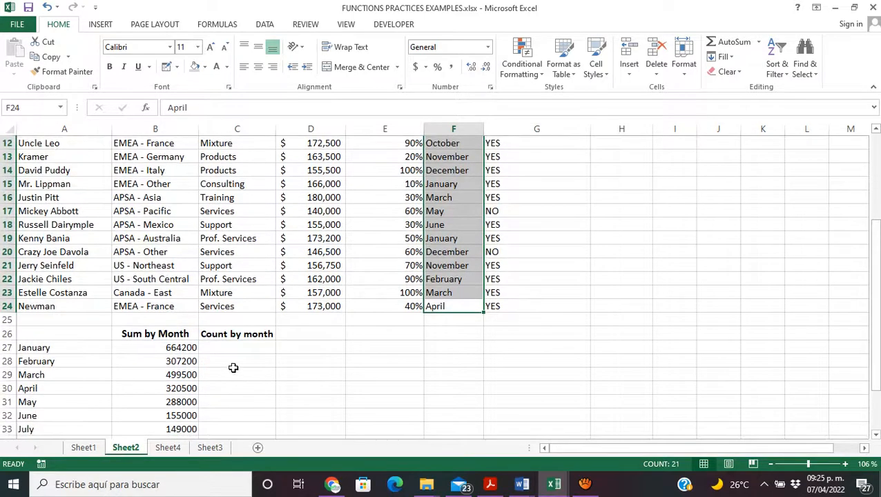
{"action": "left_click", "coordinate": [250, 346]}
{"action": "type", "text": "="}
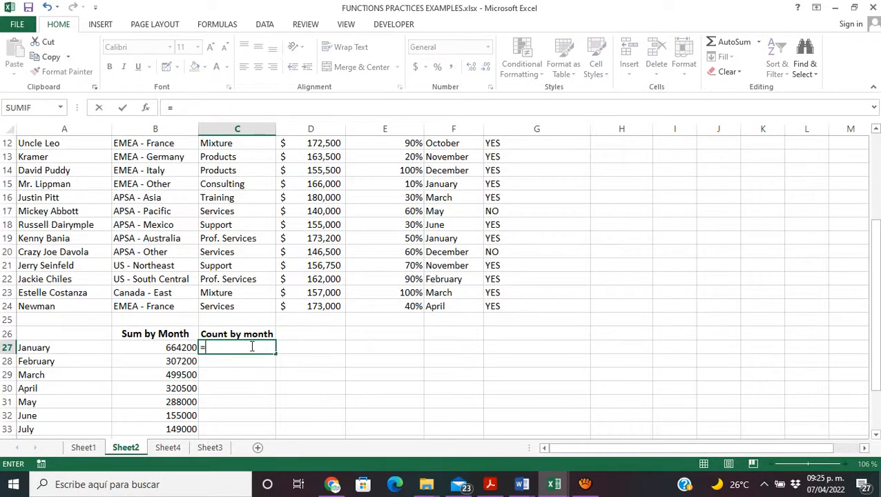
{"action": "type", "text": "COUNTIF("}
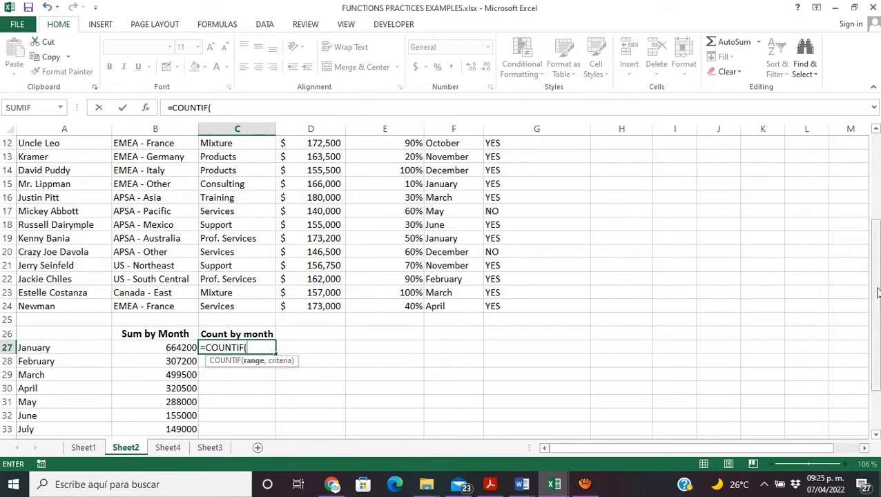
{"action": "left_click_drag", "start_coordinate": [877, 292], "coordinate": [869, 221]}
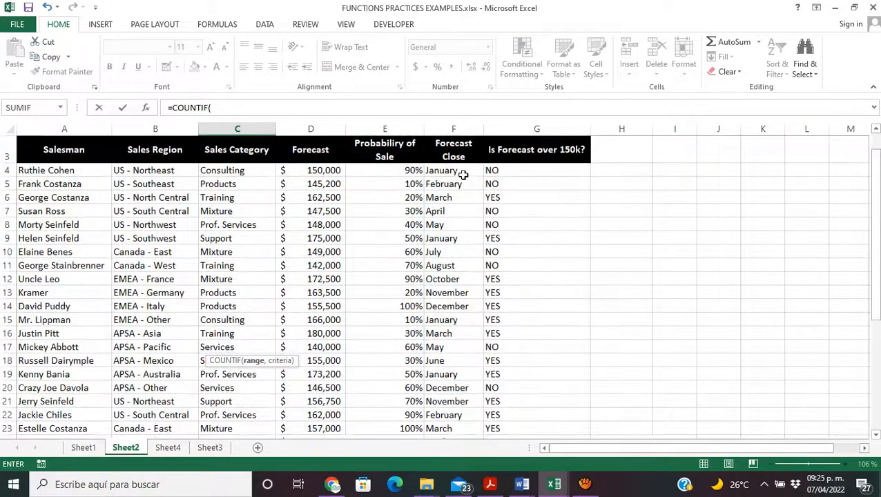
{"action": "left_click_drag", "start_coordinate": [463, 173], "coordinate": [453, 414]}
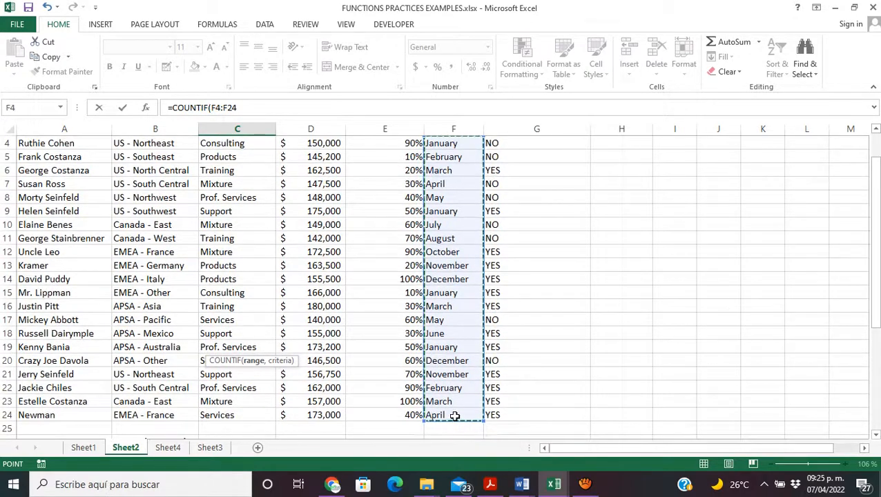
{"action": "left_click_drag", "start_coordinate": [878, 278], "coordinate": [878, 340]}
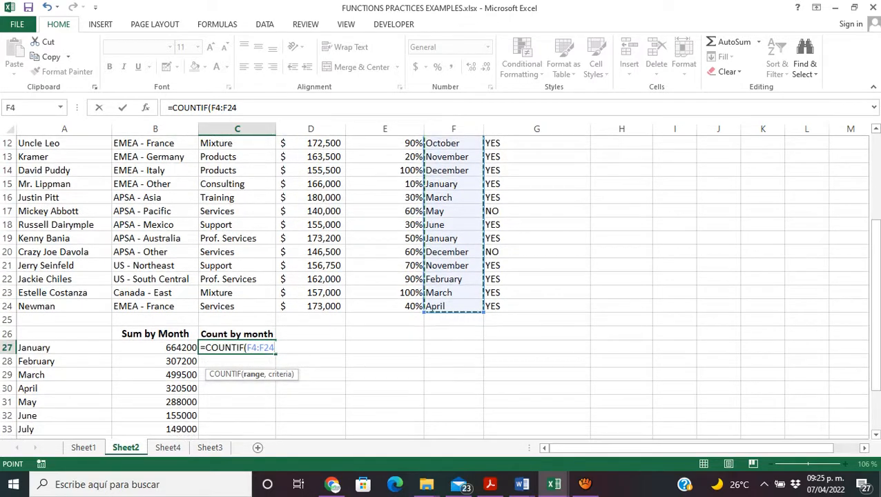
{"action": "type", "text": ","}
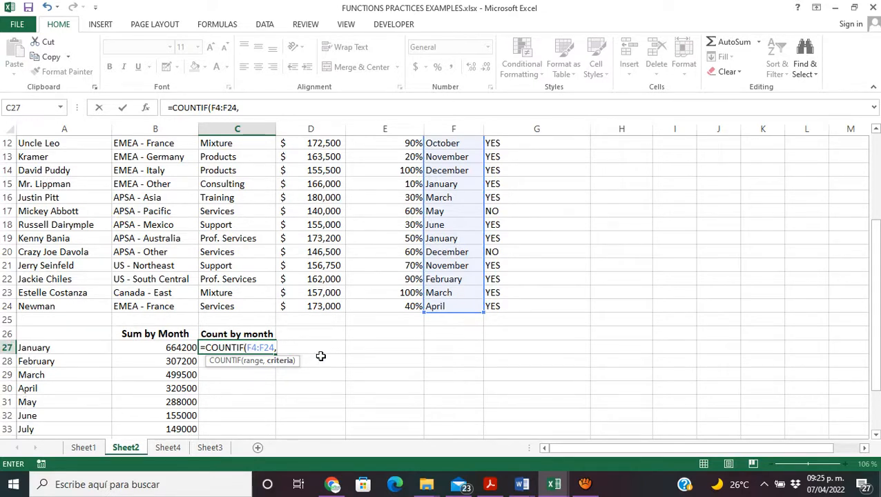
{"action": "left_click", "coordinate": [61, 348]}
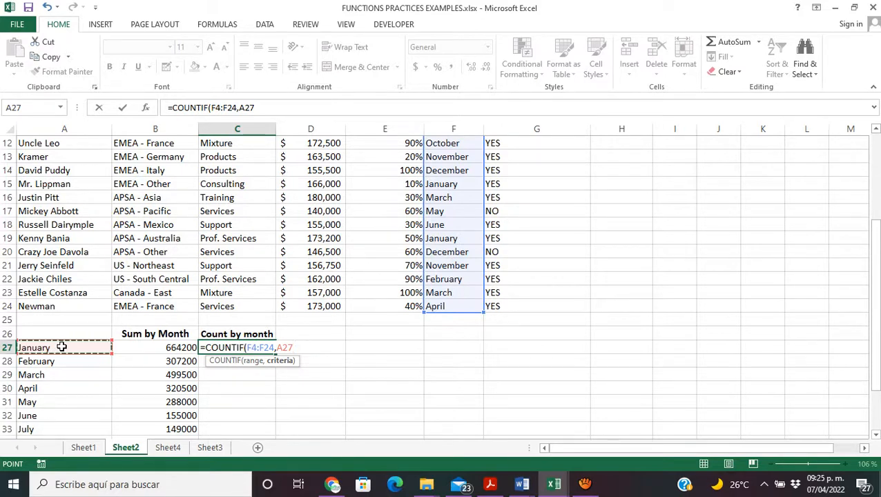
{"action": "type", "text": ")"}
{"action": "key", "text": "Return"}
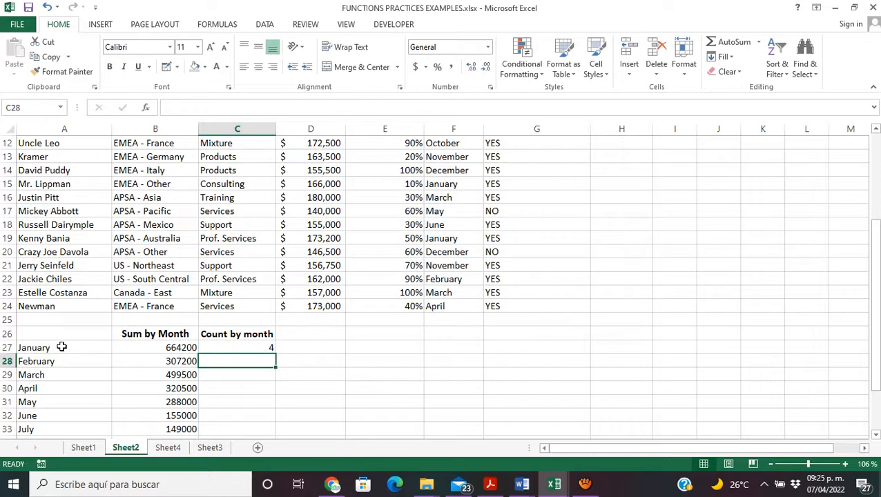
Step: Review the manually entered COUNTIF formula in C27 and clear the cell
{"action": "double_click", "coordinate": [238, 349]}
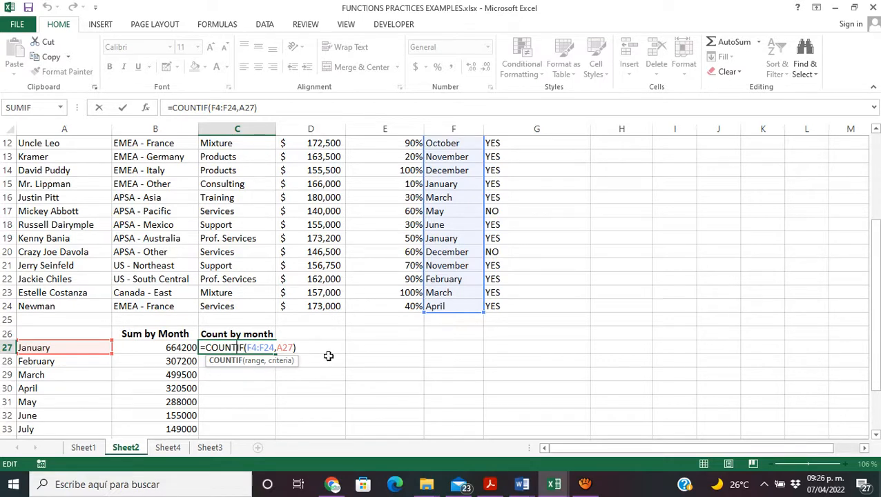
{"action": "left_click", "coordinate": [305, 349]}
{"action": "key", "text": "Return"}
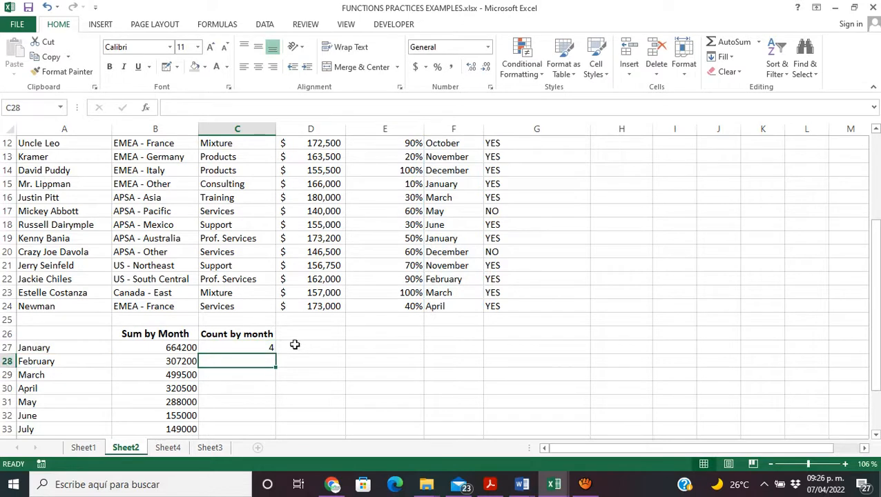
{"action": "left_click", "coordinate": [268, 347]}
{"action": "key", "text": "Delete"}
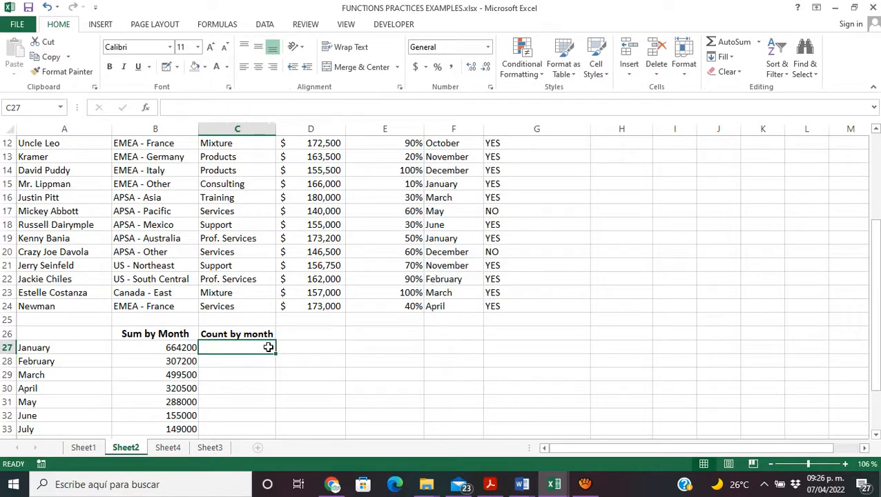
Step: Search the Insert Function dialog for COUNTIF and insert that function in cell C27
{"action": "left_click", "coordinate": [146, 109]}
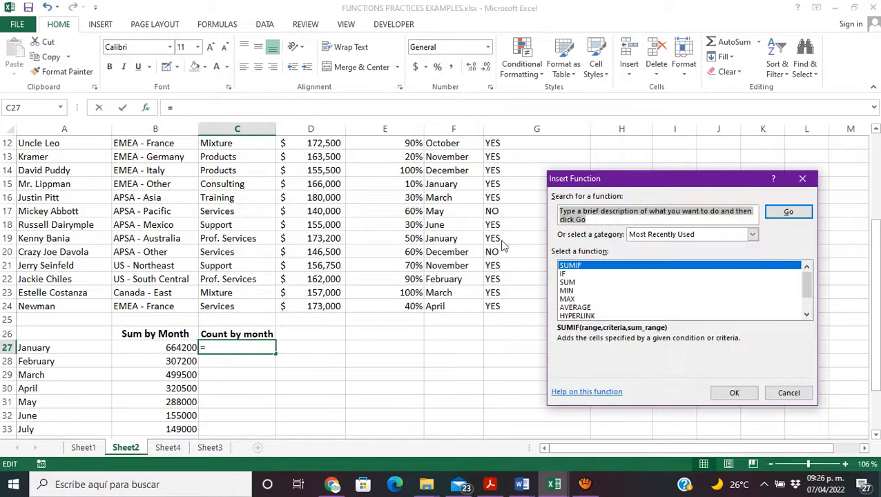
{"action": "type", "text": "COUNTIF"}
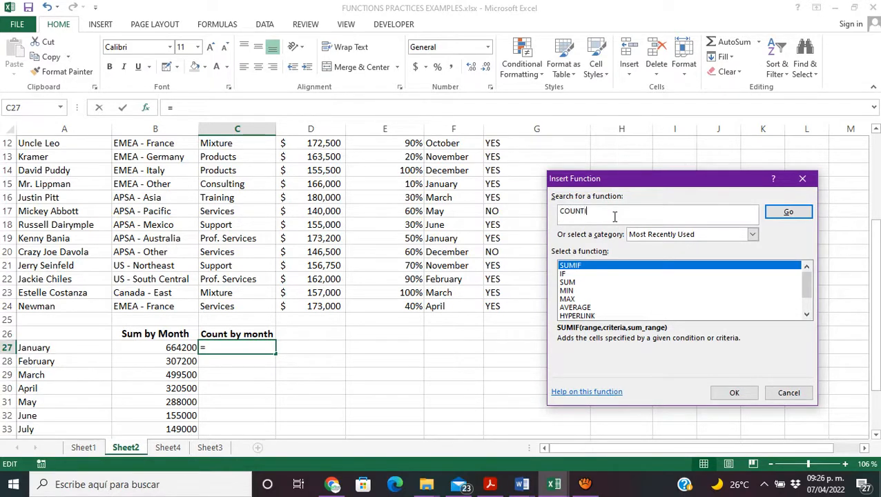
{"action": "left_click", "coordinate": [805, 213]}
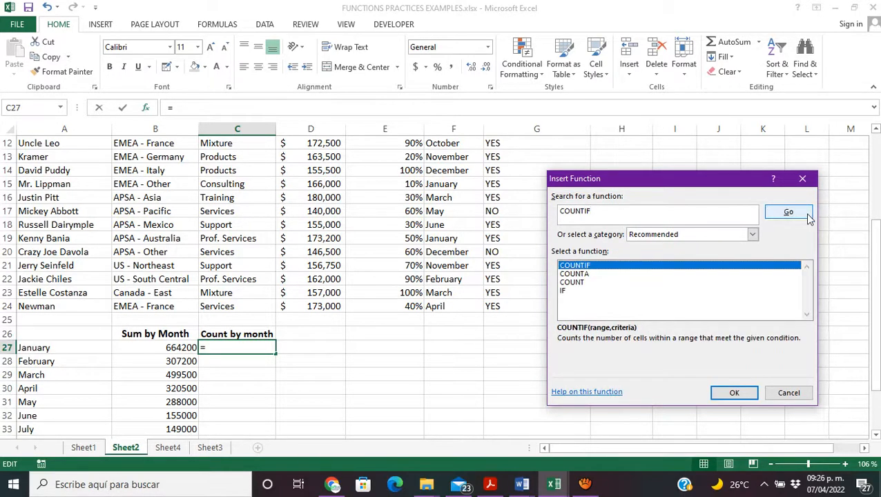
{"action": "double_click", "coordinate": [609, 268]}
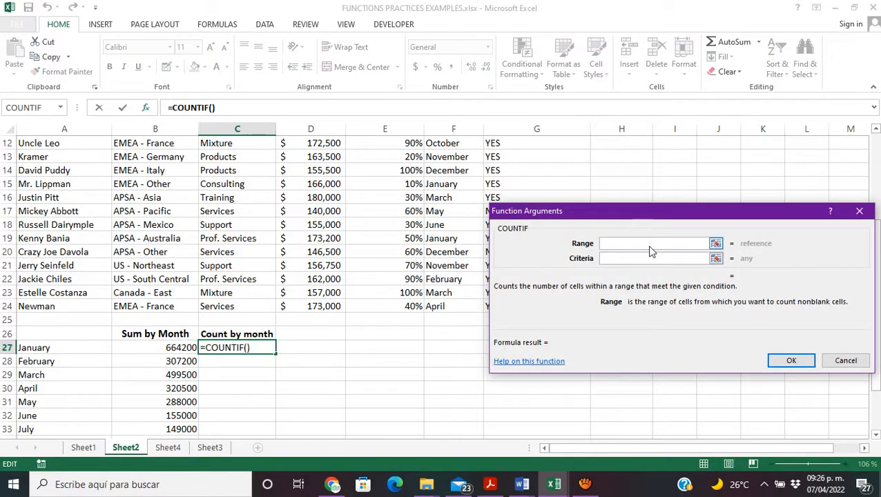
Step: Set the Range argument of COUNTIF to the Forecast Close cells F4:F24
{"action": "left_click", "coordinate": [717, 244]}
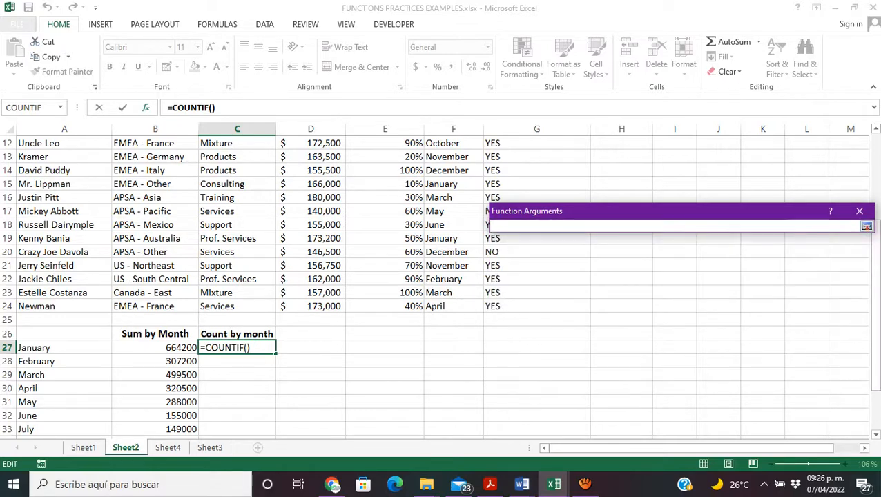
{"action": "left_click_drag", "start_coordinate": [877, 240], "coordinate": [874, 168]}
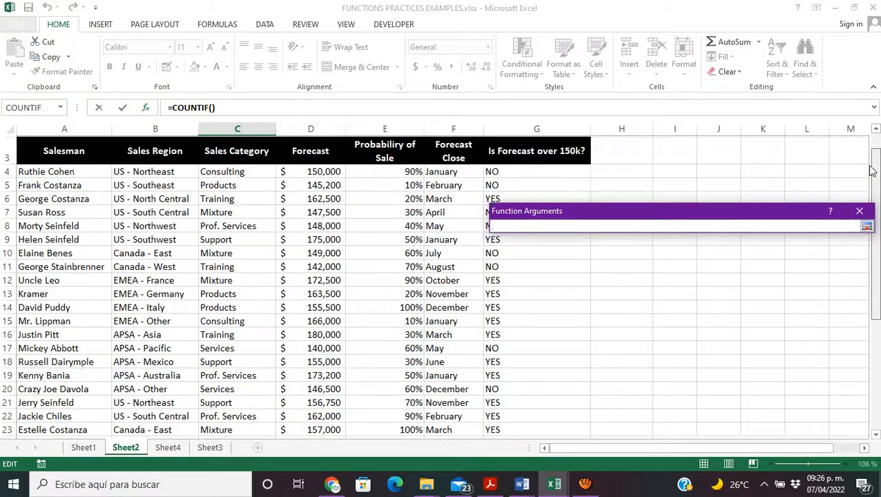
{"action": "left_click_drag", "start_coordinate": [456, 173], "coordinate": [445, 414]}
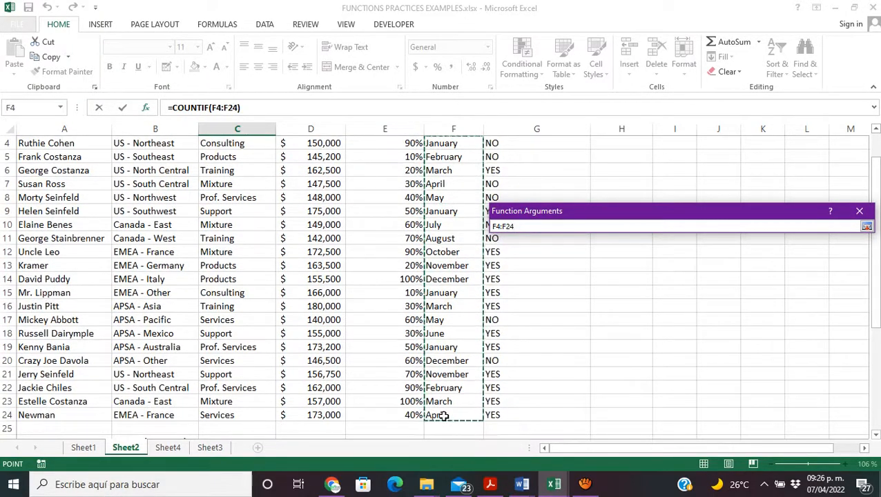
{"action": "left_click", "coordinate": [867, 228]}
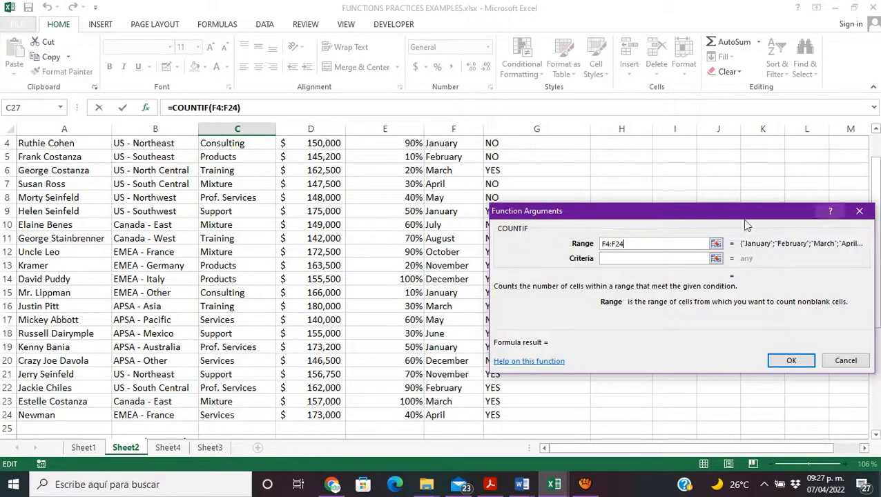
Step: Set the Criteria argument to the January cell A27 and confirm the COUNTIF formula
{"action": "left_click", "coordinate": [717, 259]}
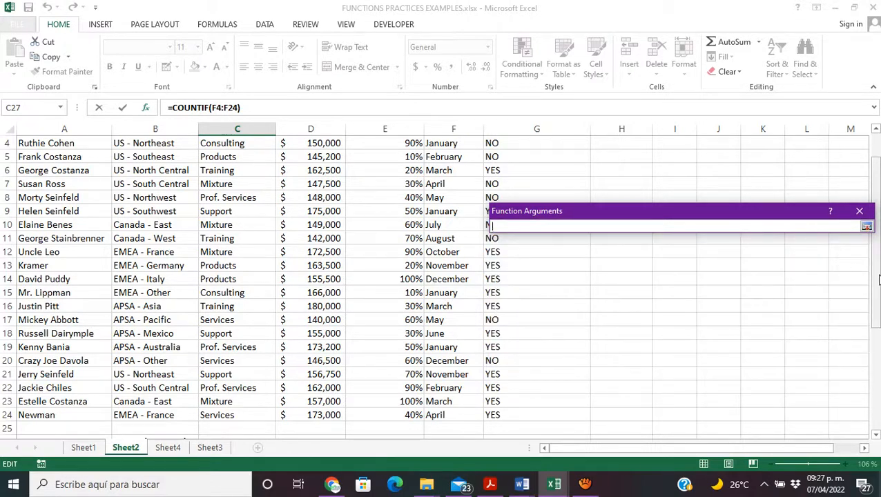
{"action": "left_click_drag", "start_coordinate": [879, 279], "coordinate": [877, 367]}
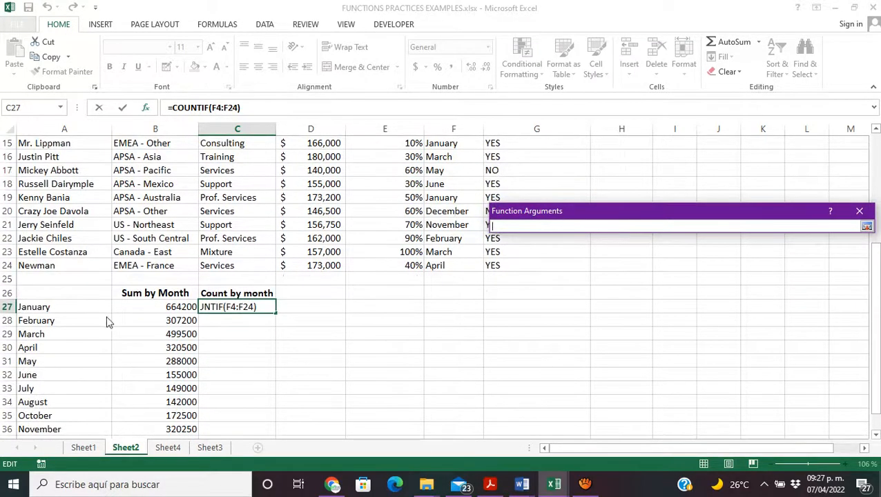
{"action": "left_click", "coordinate": [88, 304]}
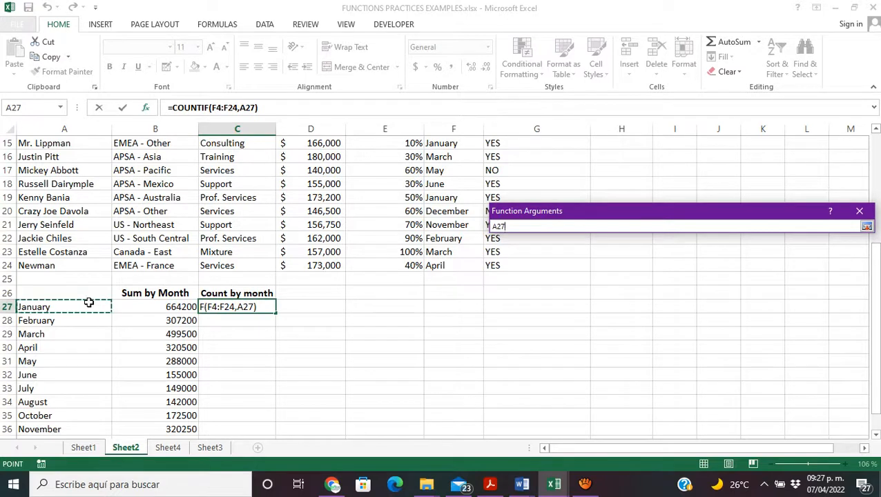
{"action": "left_click", "coordinate": [867, 228]}
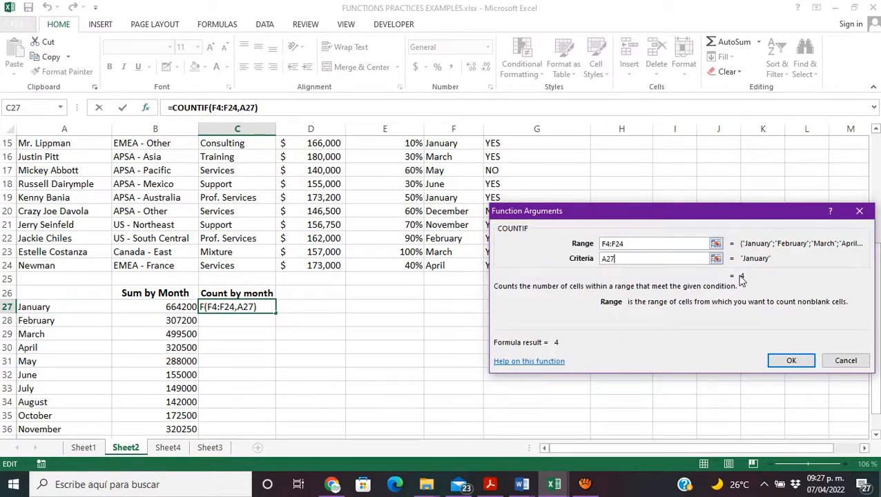
{"action": "left_click", "coordinate": [791, 362]}
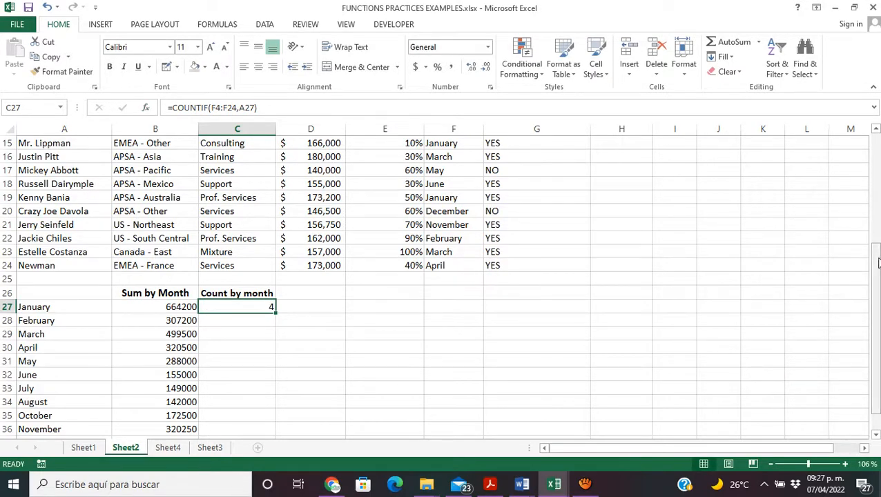
Step: Fill the January COUNTIF formula from C27 down to the December row in C37
{"action": "left_click_drag", "start_coordinate": [876, 257], "coordinate": [876, 262]}
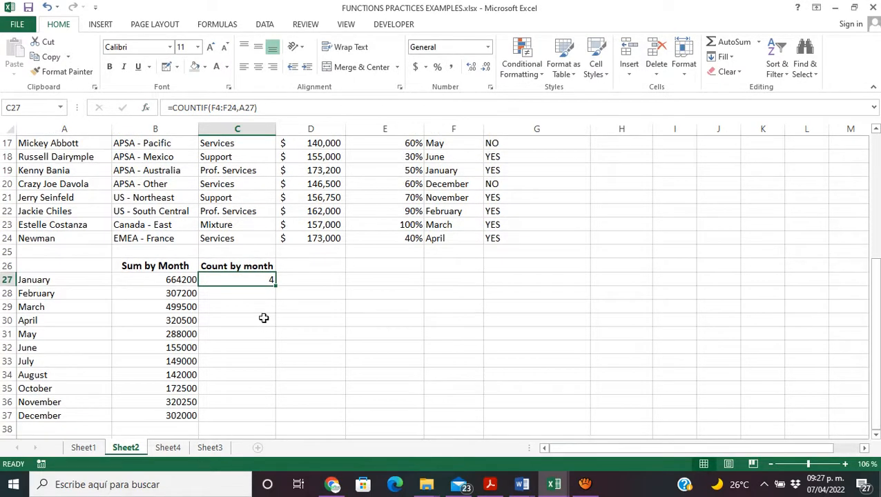
{"action": "left_click", "coordinate": [178, 304]}
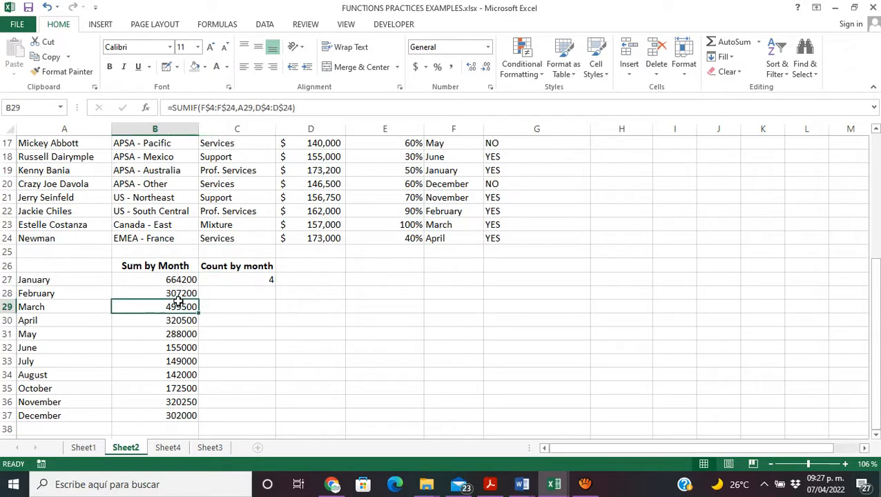
{"action": "left_click", "coordinate": [250, 281]}
{"action": "left_click_drag", "start_coordinate": [275, 286], "coordinate": [279, 416]}
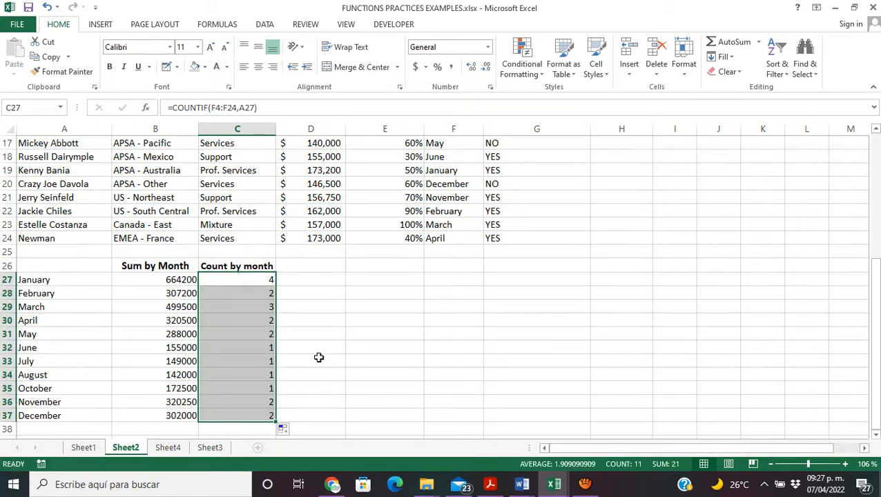
Step: Shift the range in the December COUNTIF formula in C37 to the Forecast Close cells F4:F24
{"action": "left_click", "coordinate": [248, 416]}
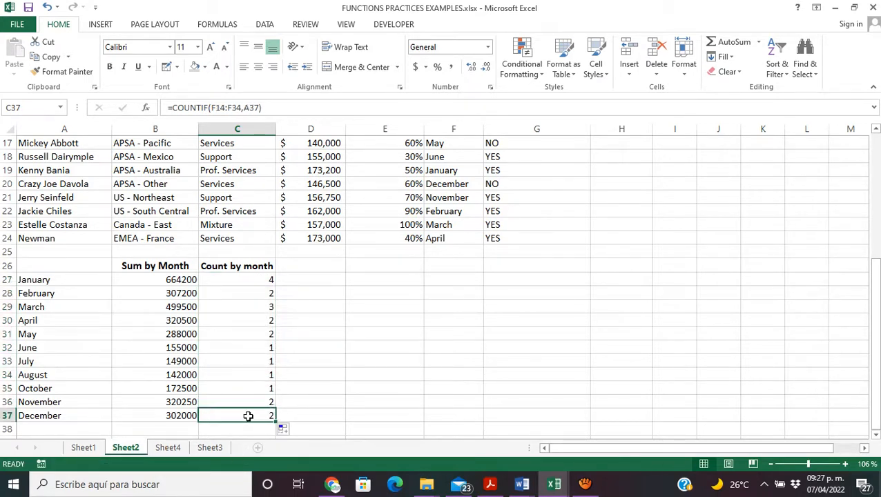
{"action": "double_click", "coordinate": [248, 416]}
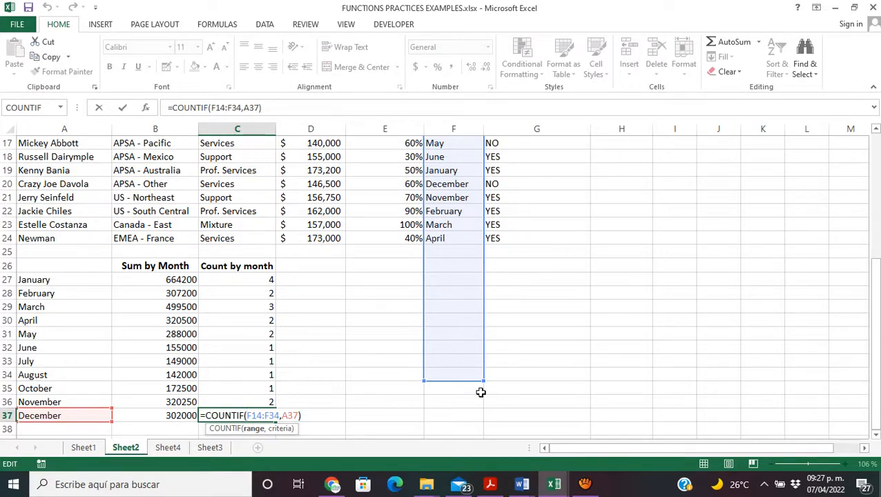
{"action": "left_click_drag", "start_coordinate": [875, 345], "coordinate": [849, 217]}
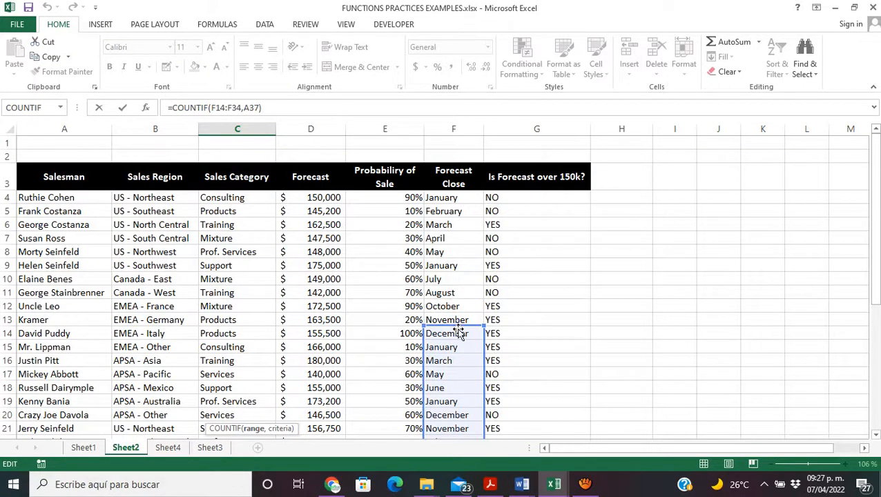
{"action": "left_click_drag", "start_coordinate": [466, 323], "coordinate": [467, 199]}
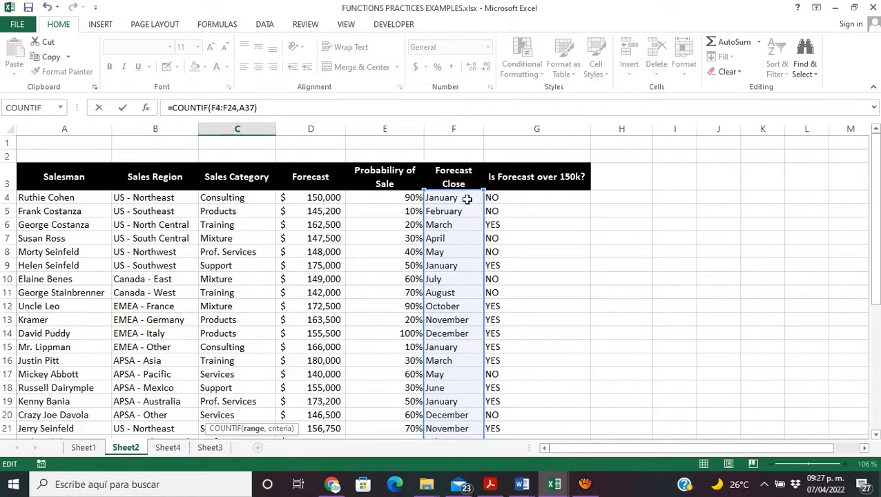
{"action": "left_click_drag", "start_coordinate": [876, 271], "coordinate": [876, 276]}
{"action": "key", "text": "Return"}
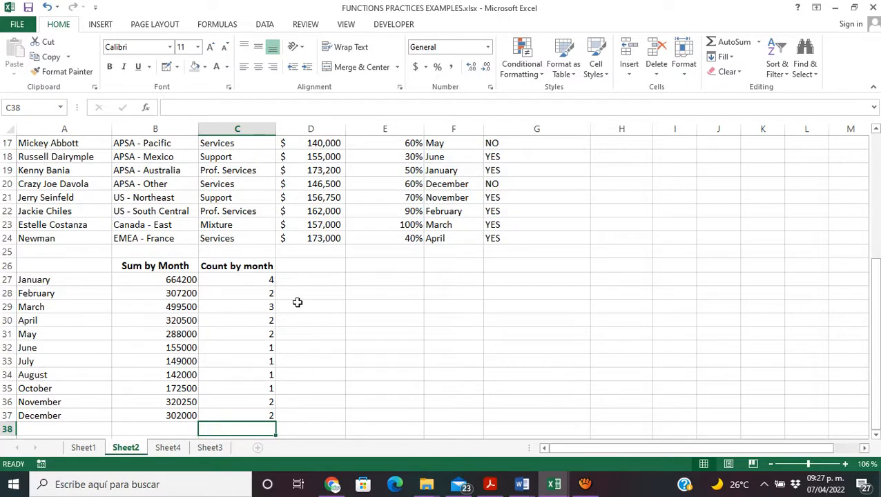
Step: Lock the rows of the range in the January COUNTIF formula in C27 as F$4:F$24
{"action": "left_click", "coordinate": [244, 284]}
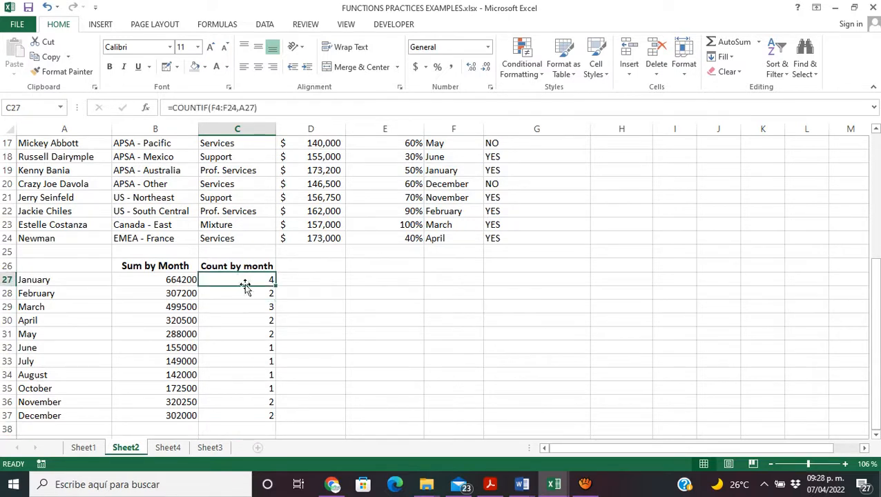
{"action": "double_click", "coordinate": [245, 286]}
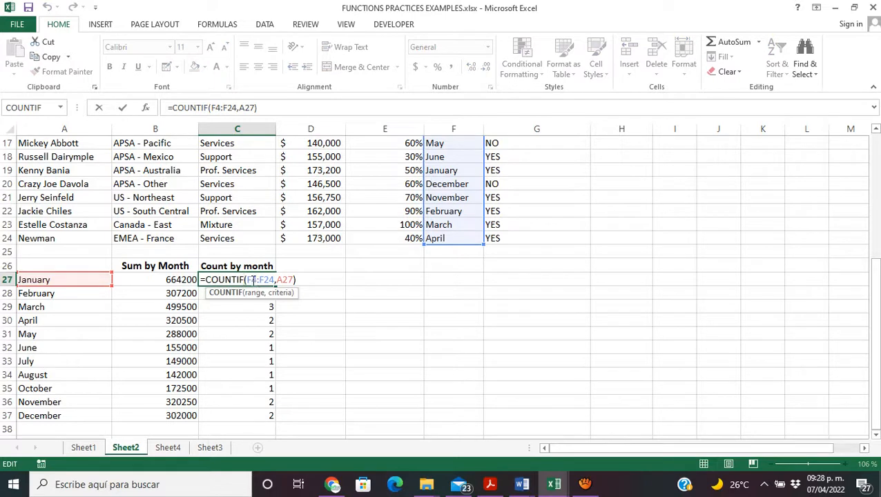
{"action": "left_click", "coordinate": [256, 280]}
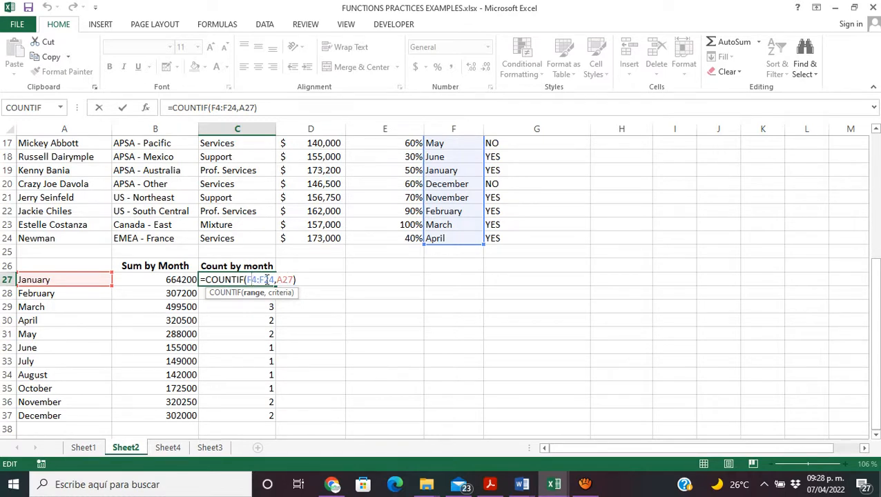
{"action": "type", "text": "$4:F"}
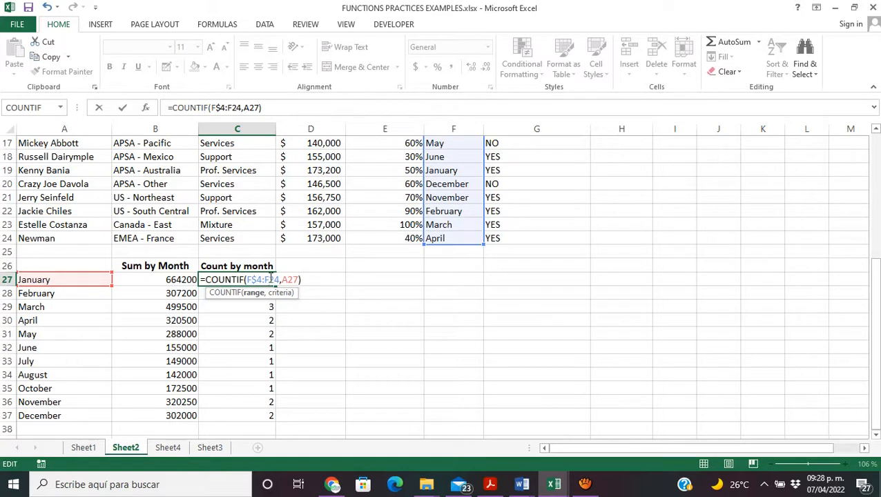
{"action": "type", "text": "$"}
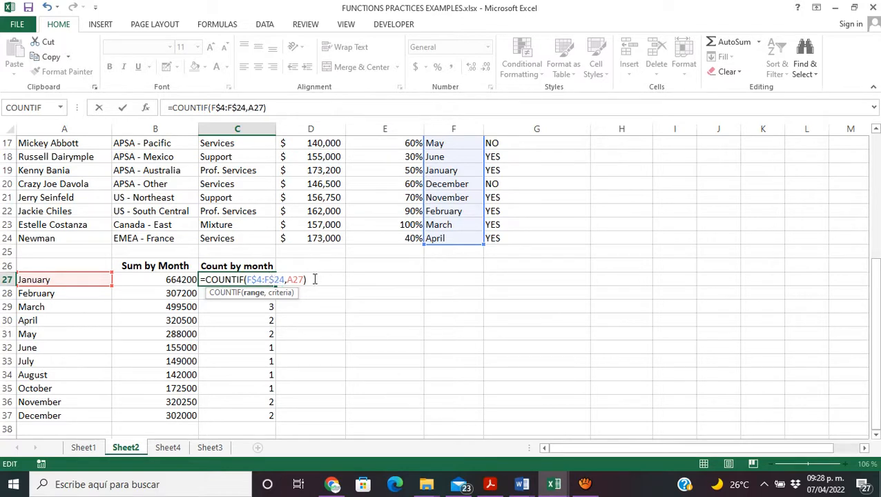
{"action": "key", "text": "Return"}
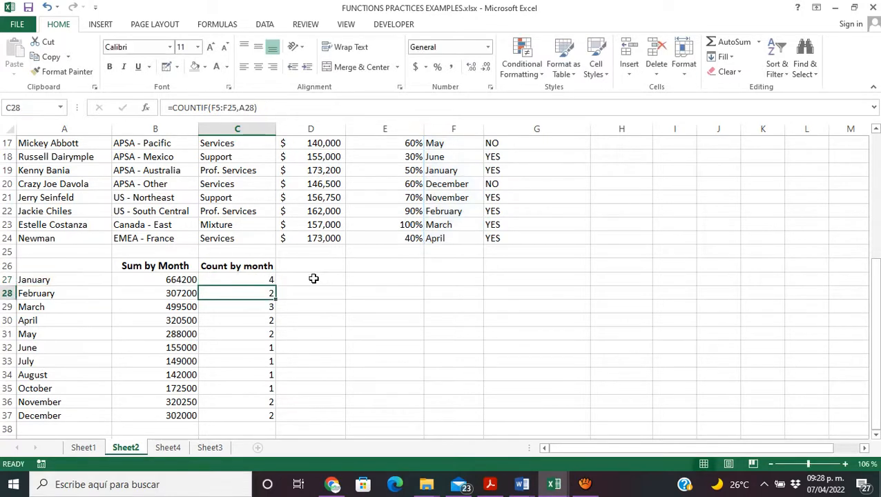
Step: Fill the locked-range COUNTIF formula from C27 down to C37 and check the range used in the November formula
{"action": "left_click", "coordinate": [269, 279]}
{"action": "left_click_drag", "start_coordinate": [275, 285], "coordinate": [275, 418]}
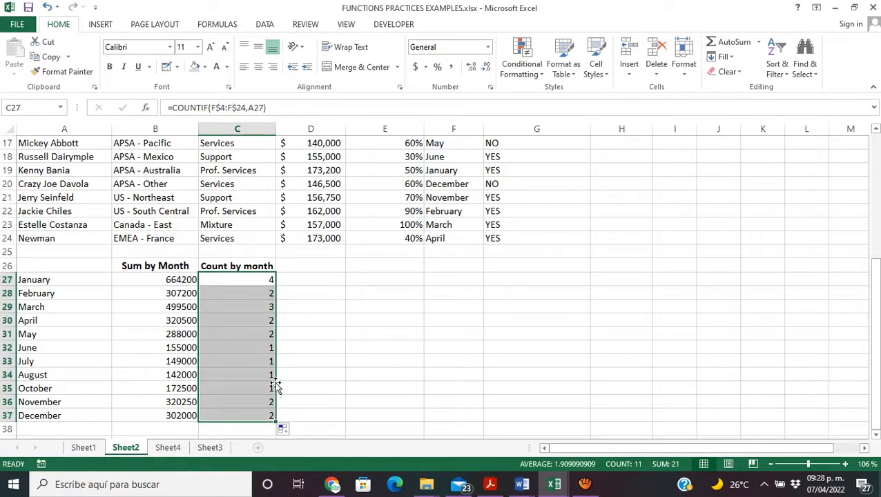
{"action": "left_click", "coordinate": [263, 396]}
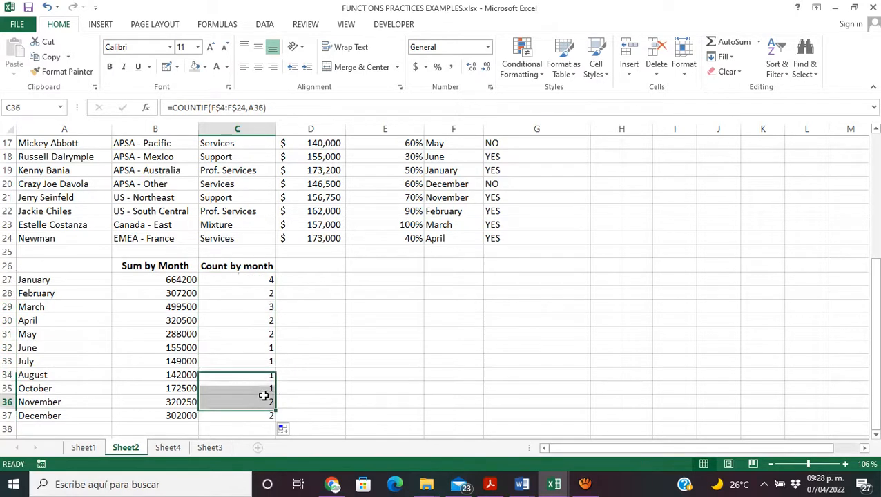
{"action": "key", "text": "ctrl+Up"}
{"action": "left_click", "coordinate": [257, 378]}
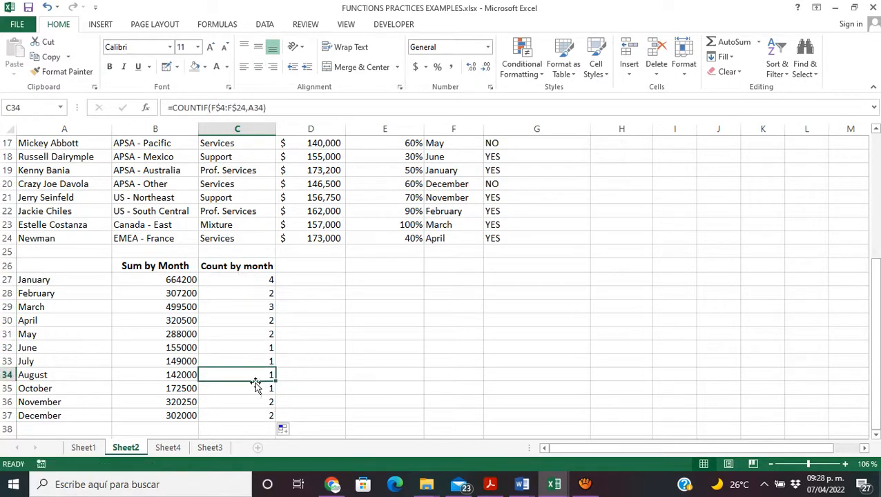
{"action": "left_click", "coordinate": [257, 398]}
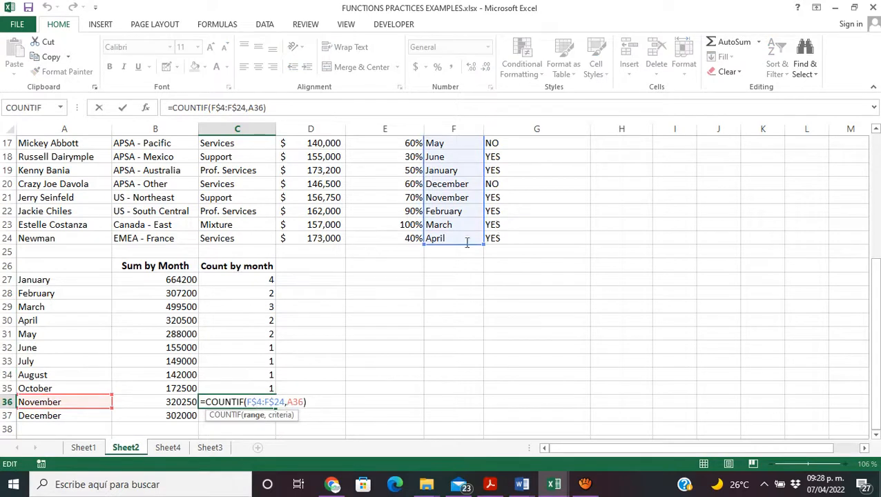
{"action": "key", "text": "Return"}
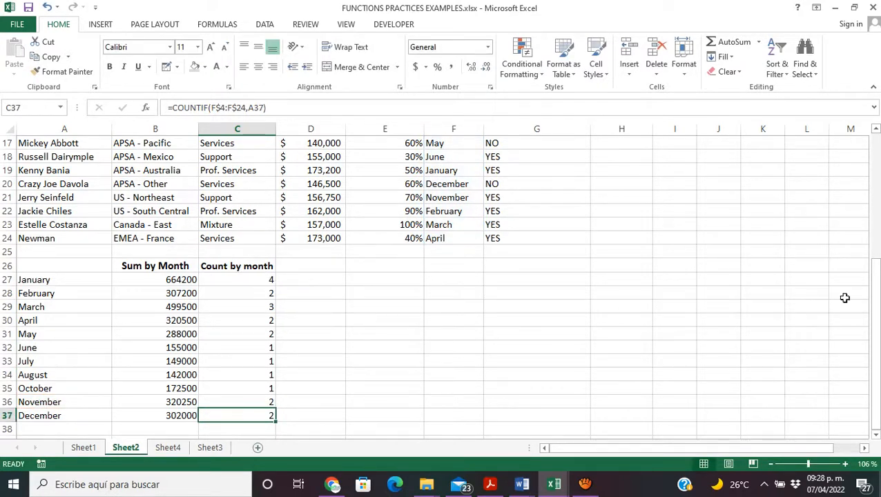
Step: Review the IF, SUMIF and COUNTIF formulas on Sheet2 and look at the available table styles
{"action": "left_click_drag", "start_coordinate": [875, 297], "coordinate": [865, 226]}
{"action": "left_click", "coordinate": [561, 250]}
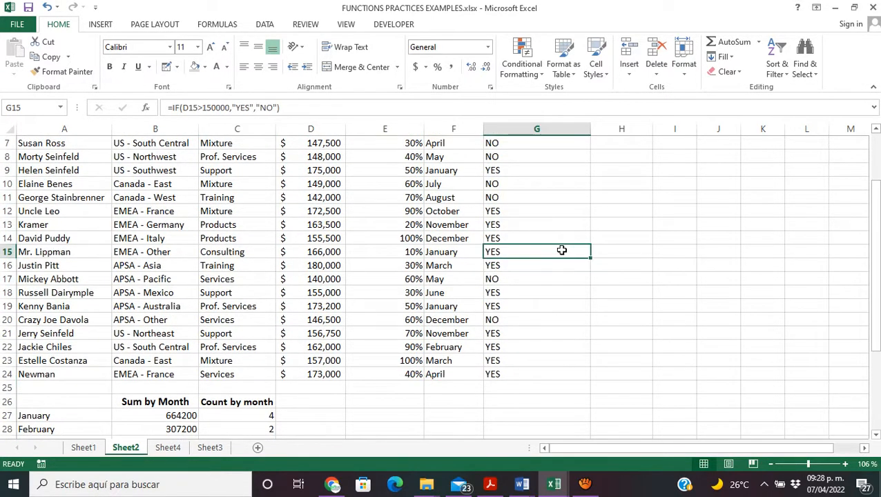
{"action": "left_click", "coordinate": [161, 417]}
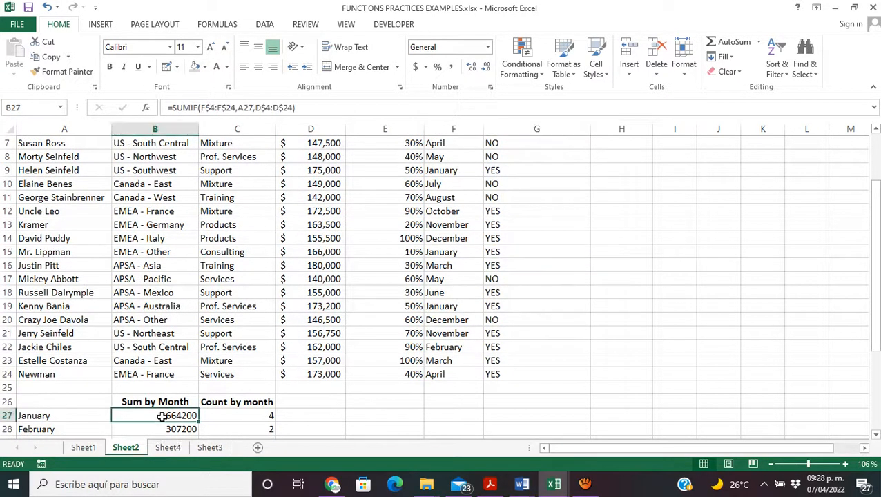
{"action": "left_click", "coordinate": [237, 420]}
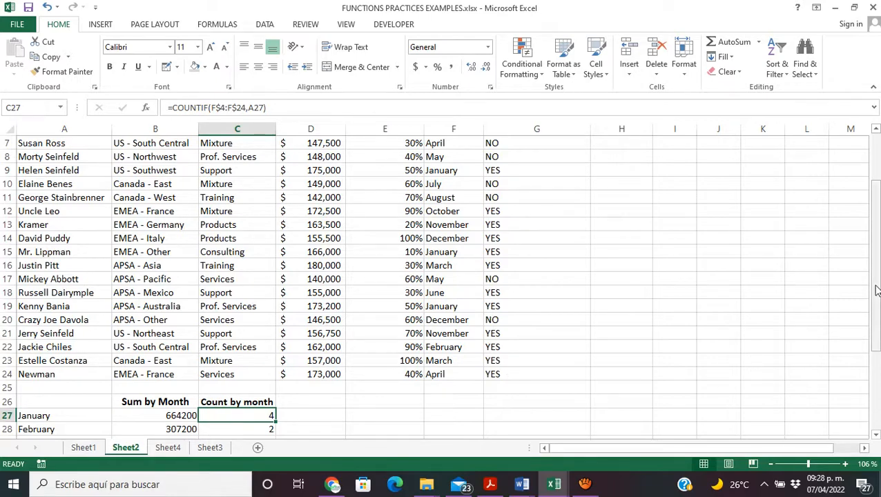
{"action": "left_click_drag", "start_coordinate": [877, 290], "coordinate": [872, 261]}
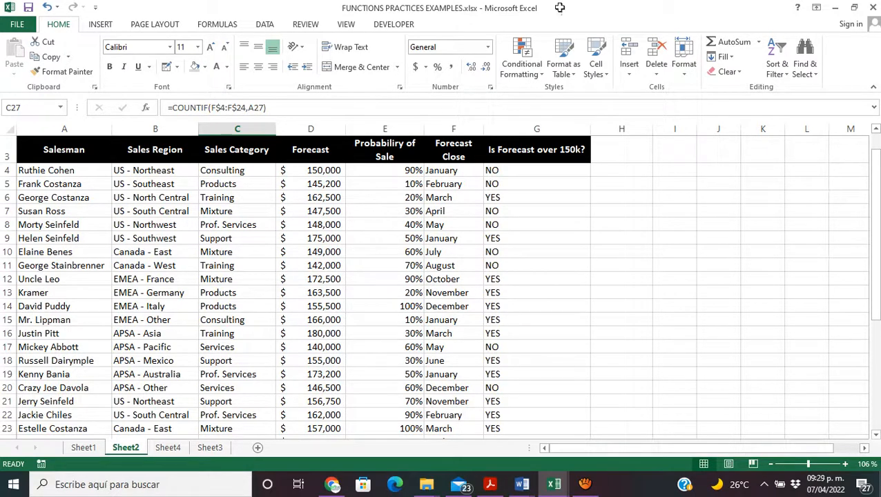
{"action": "left_click", "coordinate": [573, 81]}
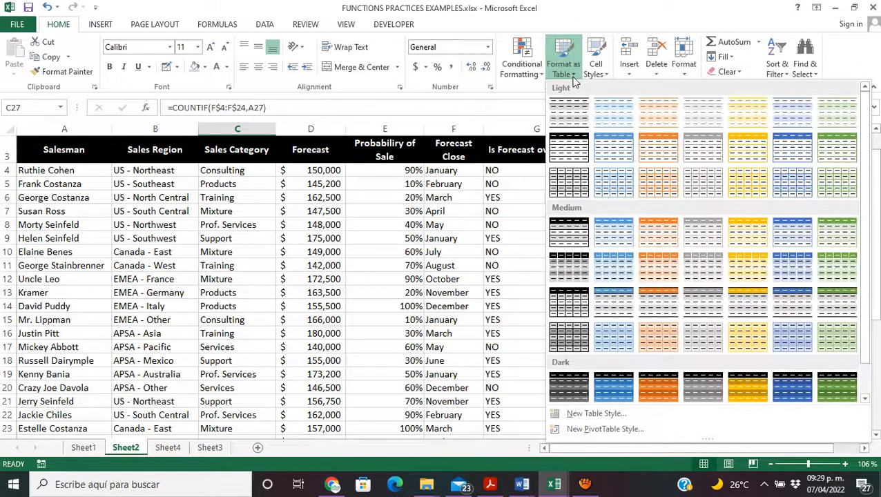
{"action": "left_click", "coordinate": [358, 326]}
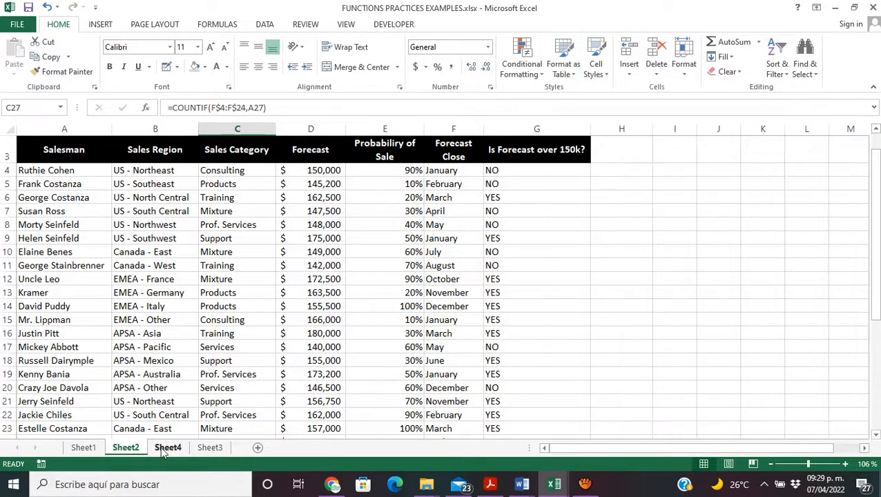
{"action": "left_click", "coordinate": [512, 192]}
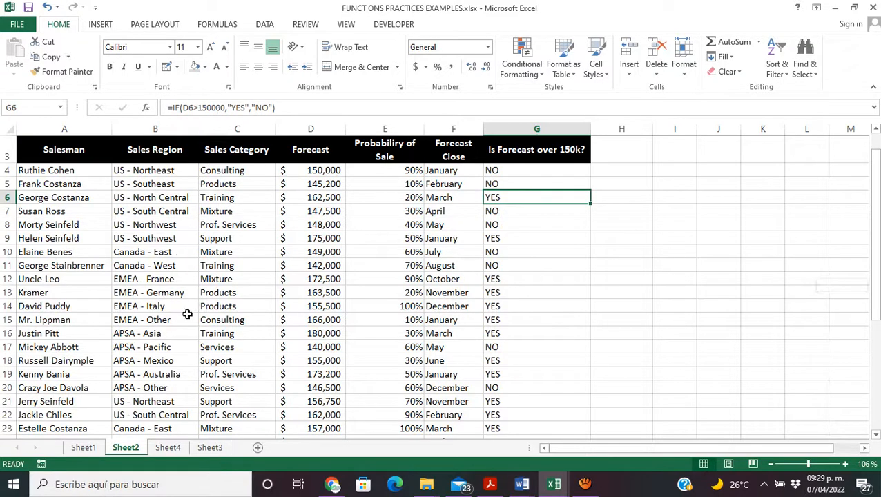
Step: On Sheet4, start an IF formula in G4 under Is Forecast over 150k? that refers to the Forecast cell D4
{"action": "left_click", "coordinate": [168, 448]}
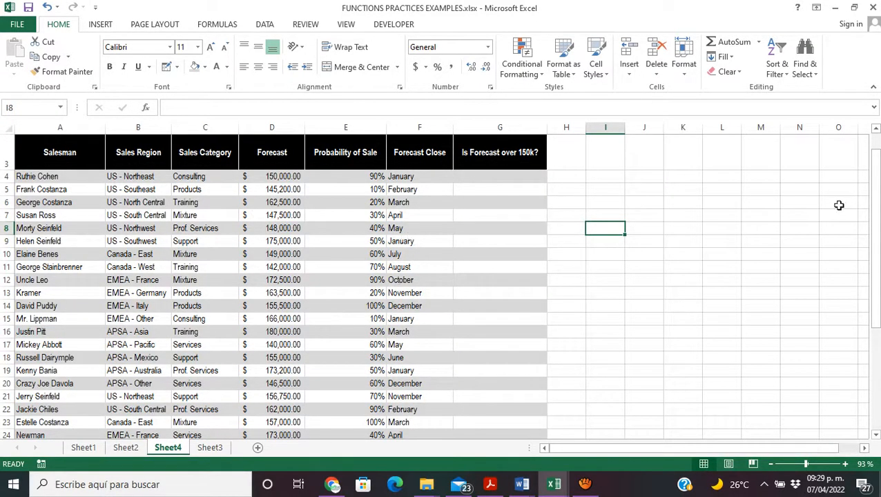
{"action": "mouse_move", "coordinate": [876, 207]}
{"action": "left_mouse_down"}
{"action": "mouse_move", "coordinate": [878, 261]}
{"action": "mouse_move", "coordinate": [873, 206]}
{"action": "left_mouse_up"}
{"action": "left_click", "coordinate": [504, 177]}
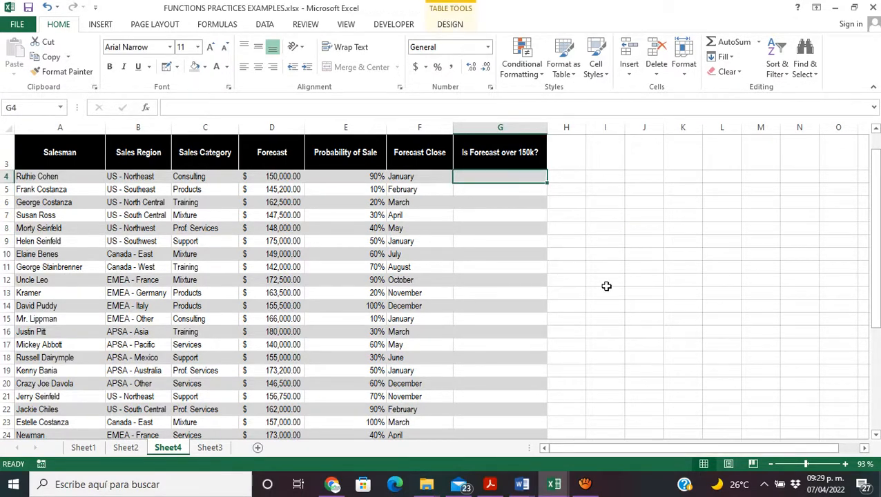
{"action": "type", "text": "=IF("}
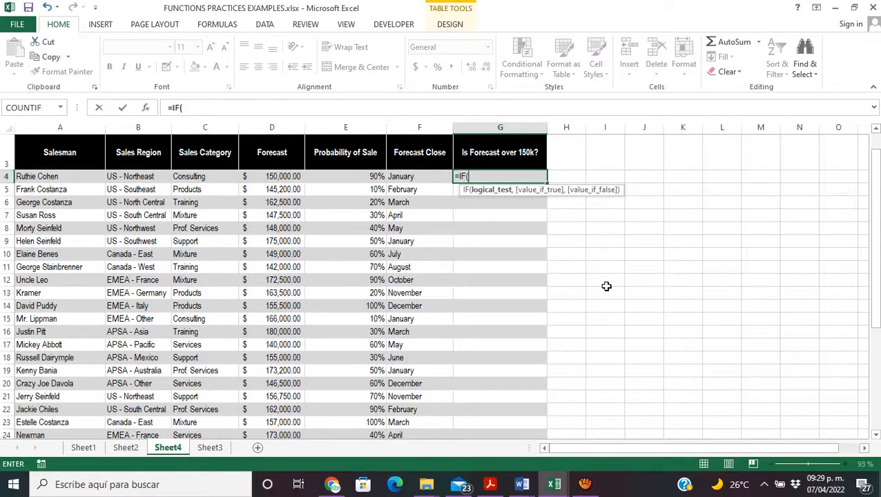
{"action": "left_click", "coordinate": [278, 179]}
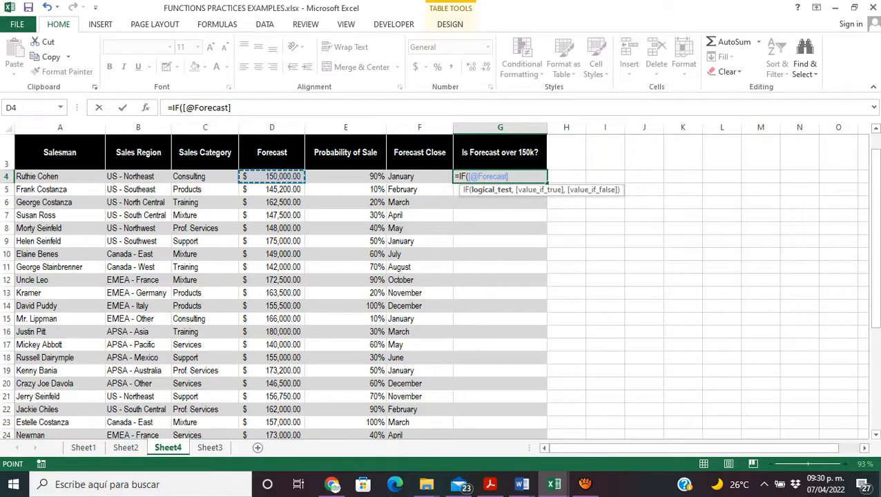
{"action": "left_click_drag", "start_coordinate": [876, 270], "coordinate": [876, 278]}
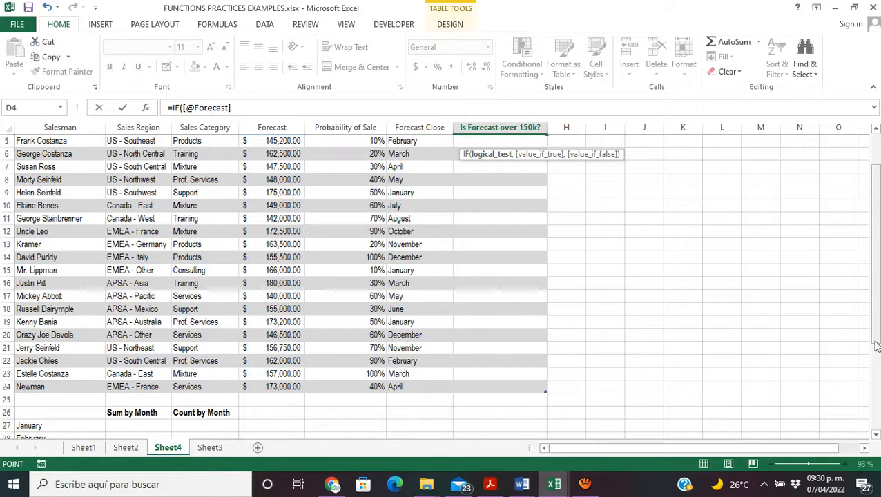
{"action": "left_click_drag", "start_coordinate": [875, 338], "coordinate": [876, 307]}
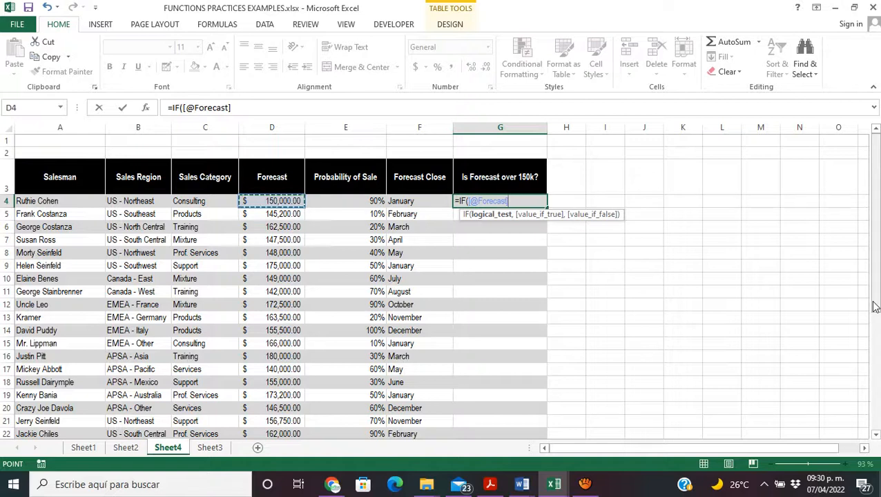
{"action": "type", "text": ","}
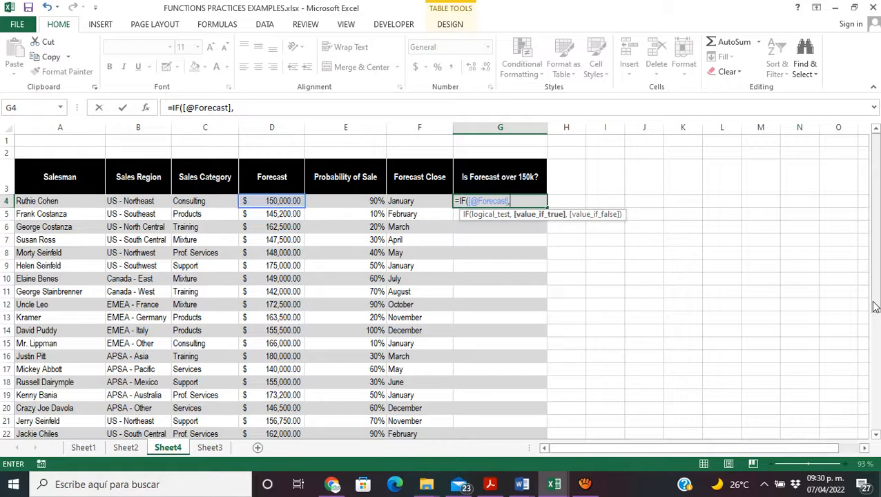
{"action": "key", "text": "BackSpace"}
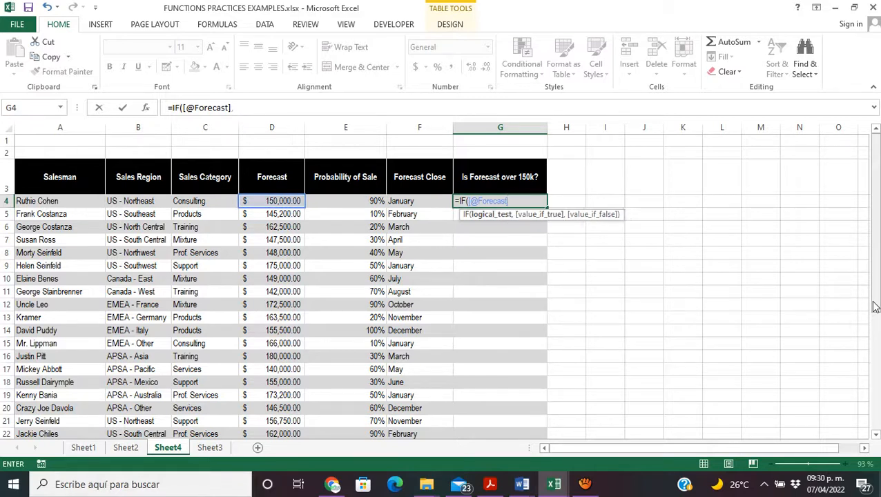
{"action": "type", "text": ">150000"}
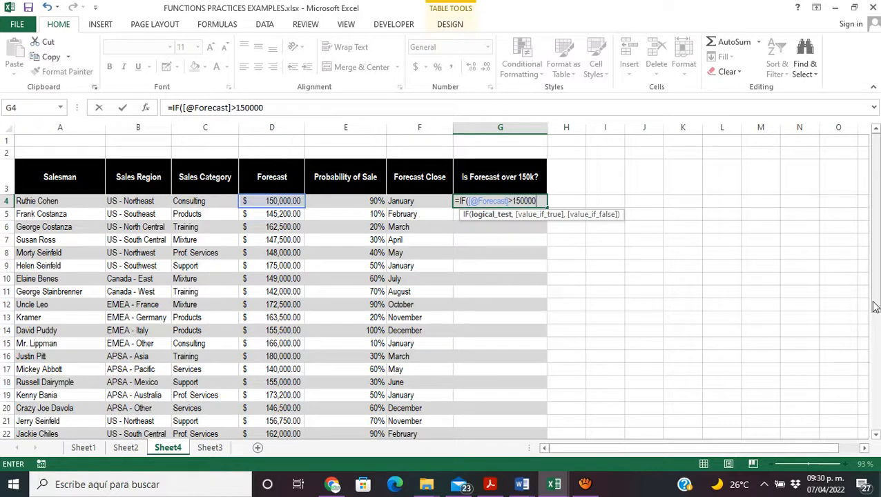
{"action": "type", "text": ","}
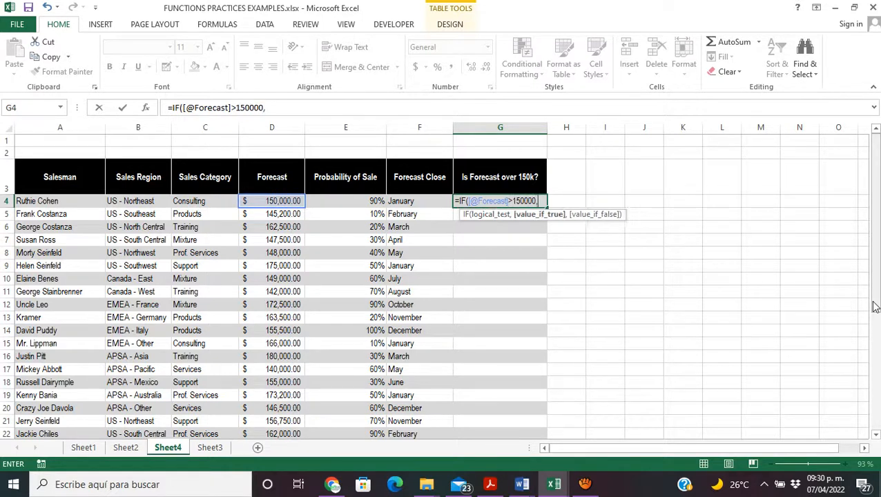
{"action": "type", "text": "\"YES"}
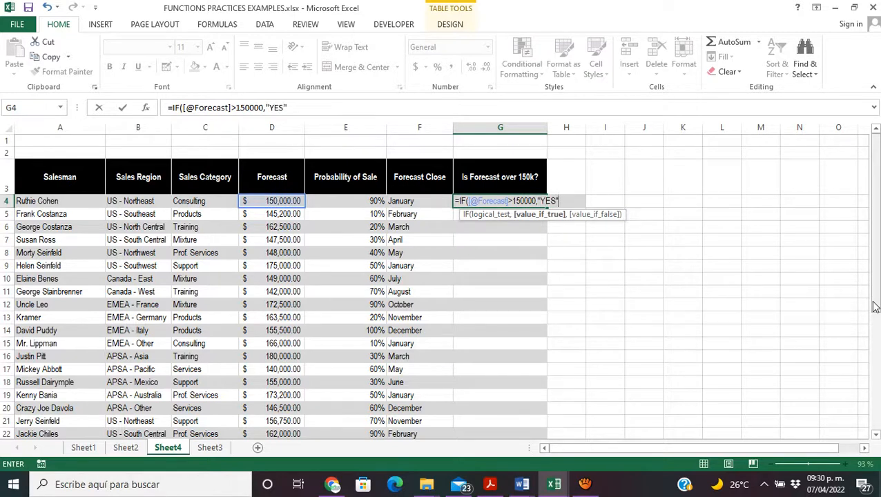
{"action": "type", "text": "\",\""}
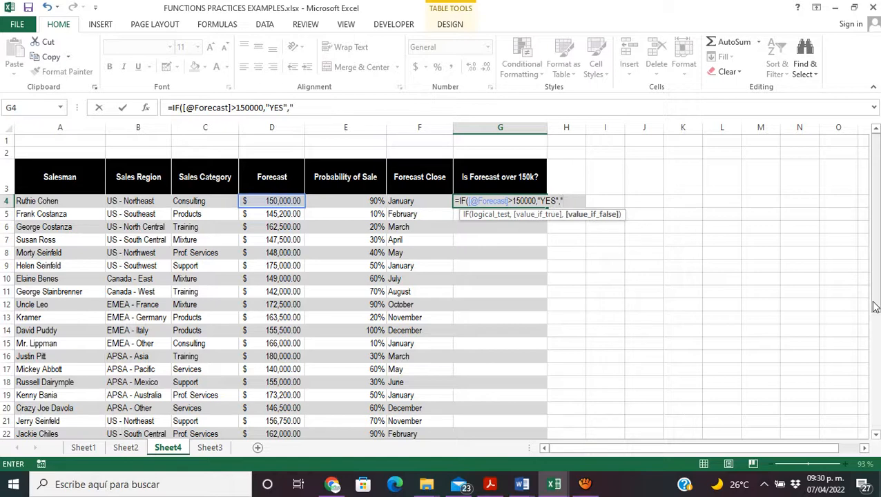
{"action": "type", "text": "NO\")"}
Step: Finish the IF formula in G4 with "YES" as the true value and "NO" as the false value, then check the formula in G15
{"action": "key", "text": "Return"}
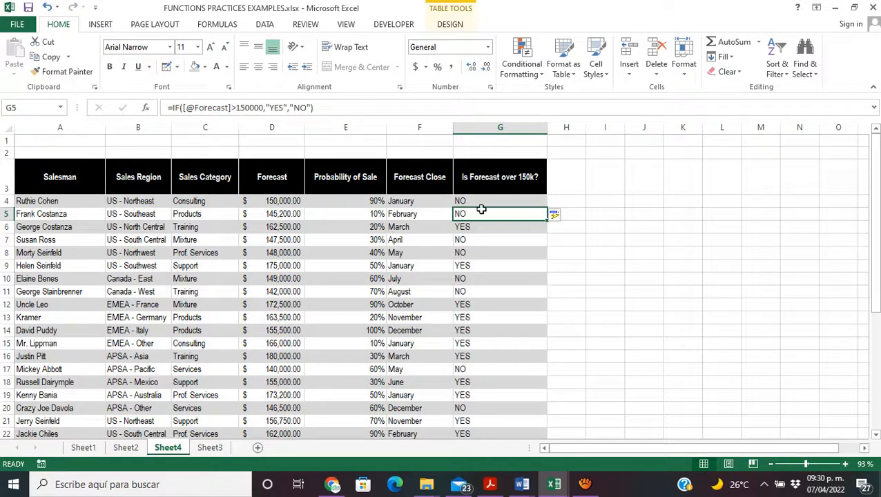
{"action": "left_click", "coordinate": [607, 283]}
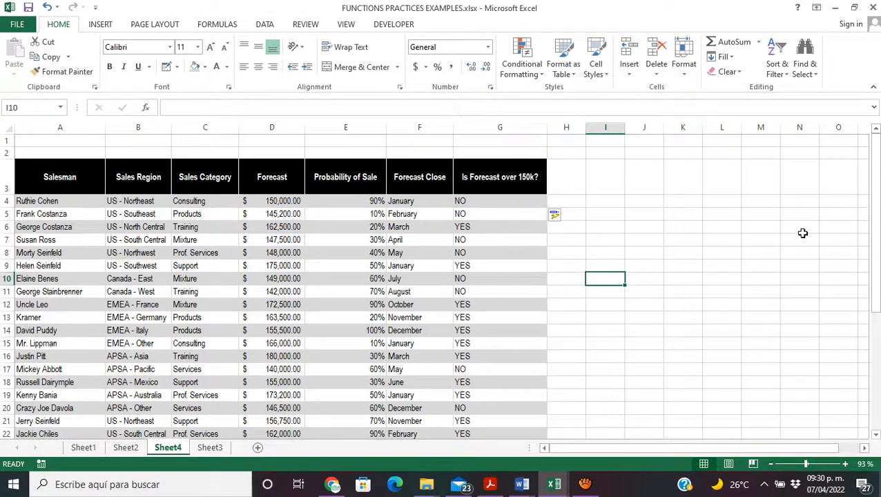
{"action": "left_click", "coordinate": [464, 346]}
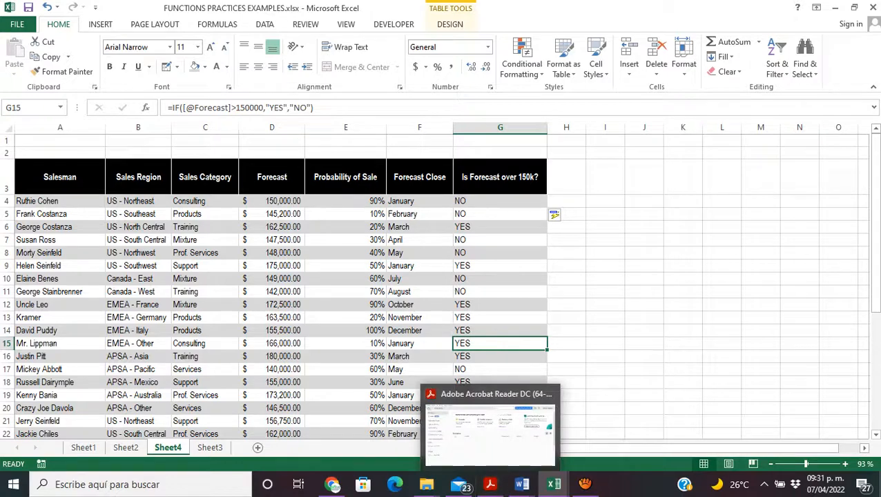
Step: Start a SUMIF formula in B27 under Sum by Month with the table's Forecast Close column as the range
{"action": "left_click_drag", "start_coordinate": [876, 295], "coordinate": [876, 300]}
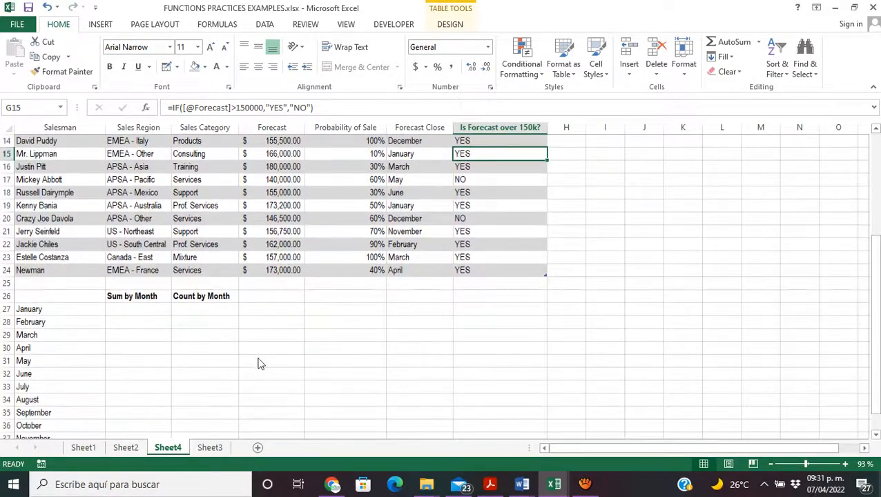
{"action": "left_click", "coordinate": [152, 315]}
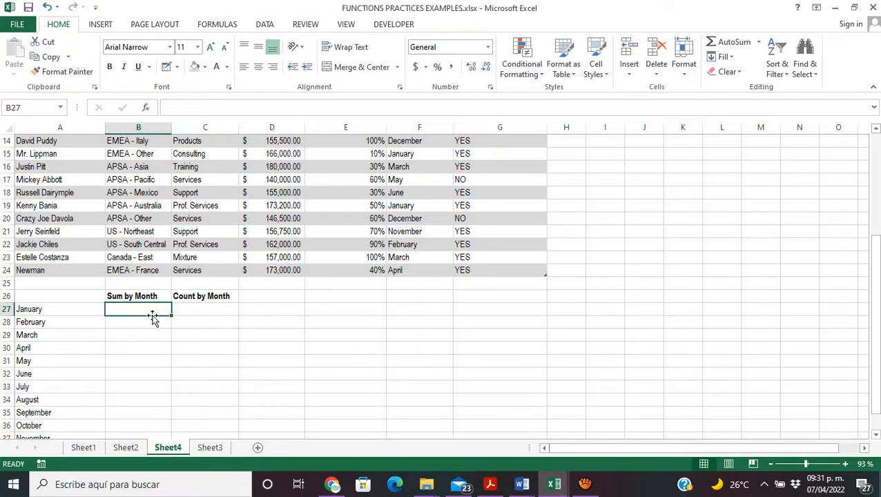
{"action": "type", "text": "=SUMI"}
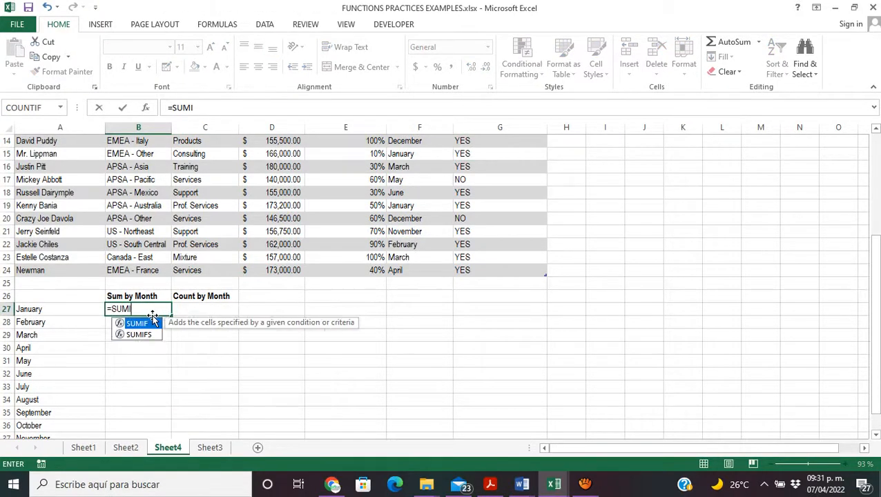
{"action": "type", "text": "F("}
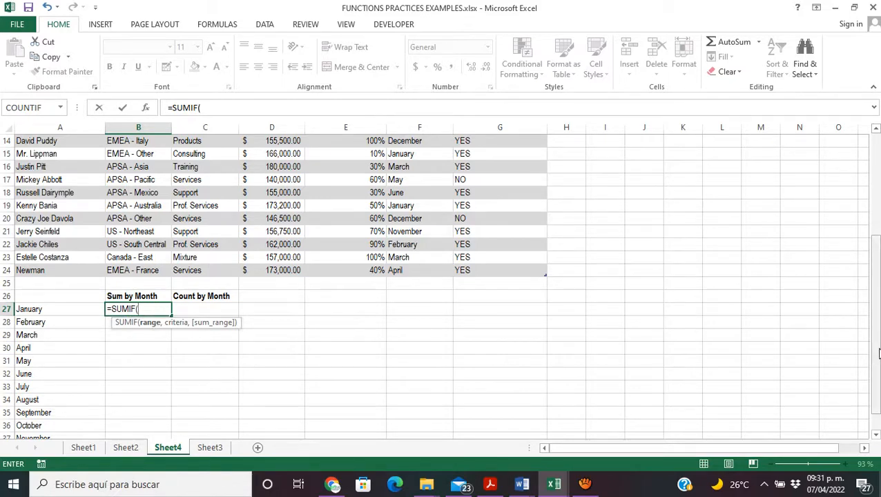
{"action": "left_click_drag", "start_coordinate": [880, 353], "coordinate": [876, 269]}
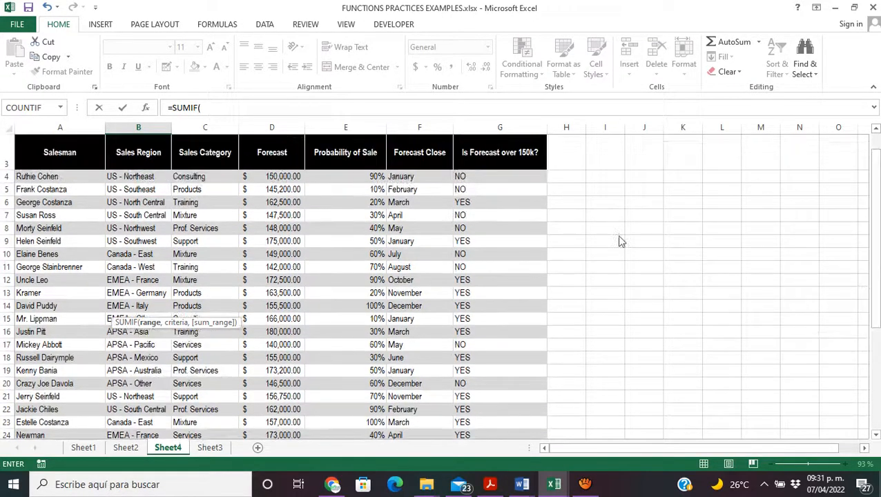
{"action": "left_click_drag", "start_coordinate": [417, 176], "coordinate": [407, 402]}
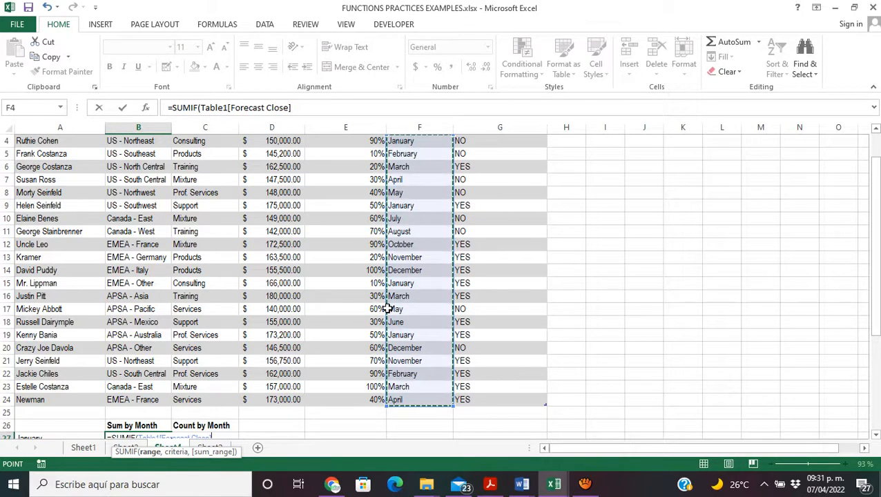
{"action": "left_click", "coordinate": [308, 110]}
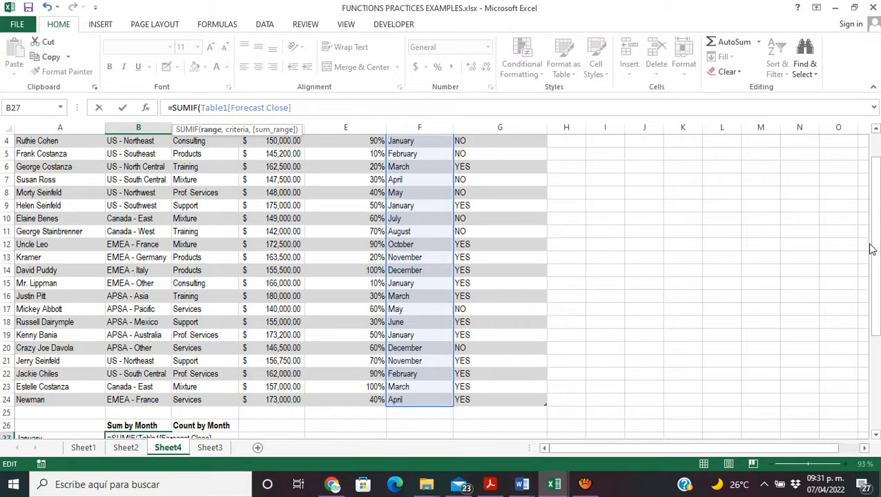
{"action": "type", "text": ","}
Step: Complete the SUMIF formula in B27 with A27 as the criteria and the table's Forecast column as the sum range
{"action": "left_click_drag", "start_coordinate": [876, 259], "coordinate": [875, 275]}
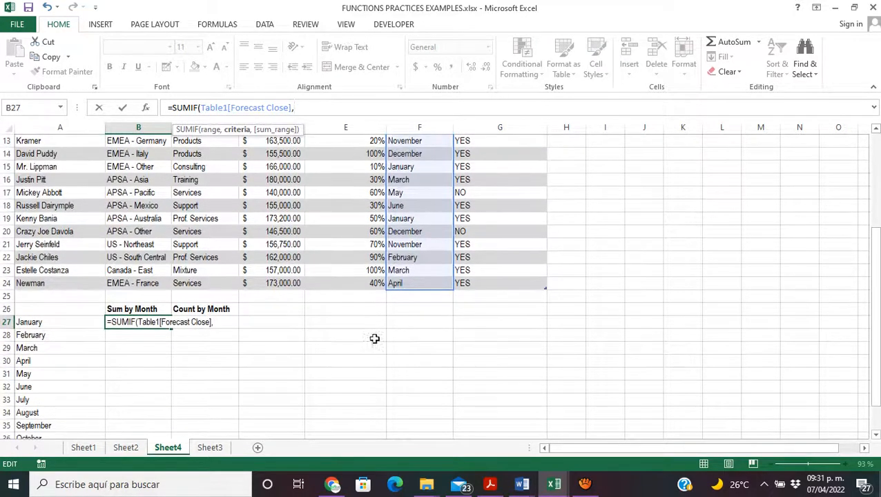
{"action": "left_click", "coordinate": [221, 322]}
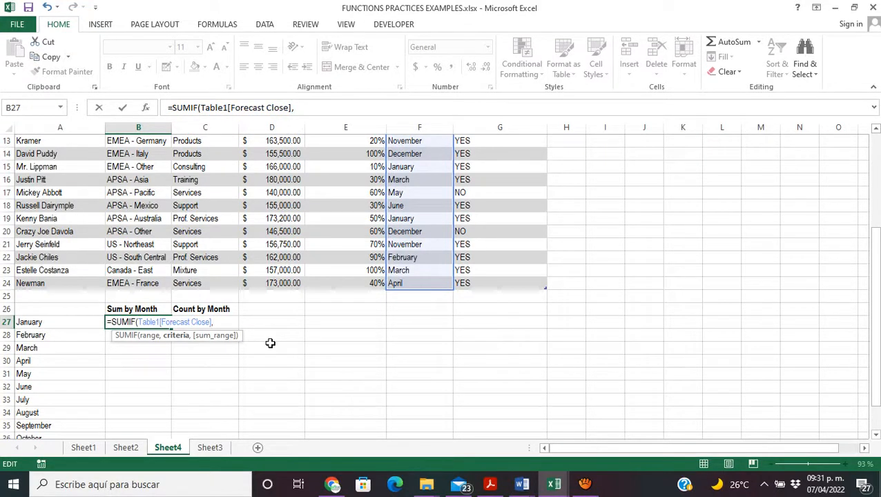
{"action": "left_click", "coordinate": [85, 321]}
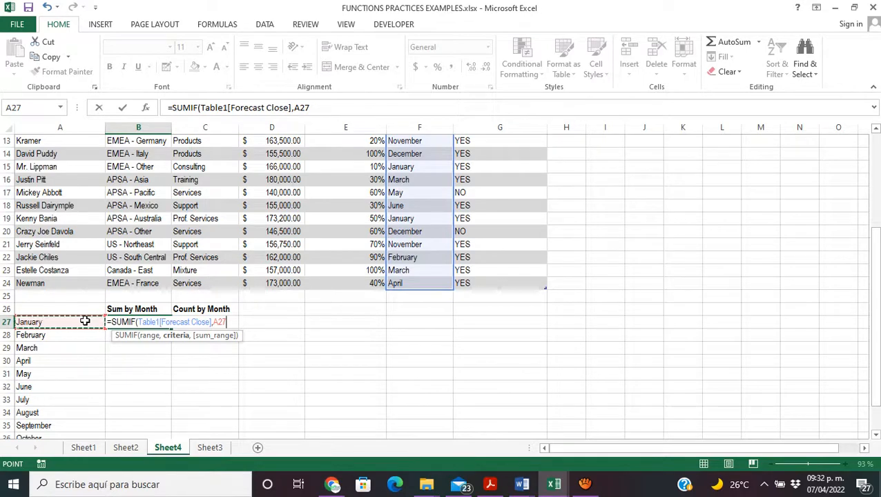
{"action": "type", "text": ","}
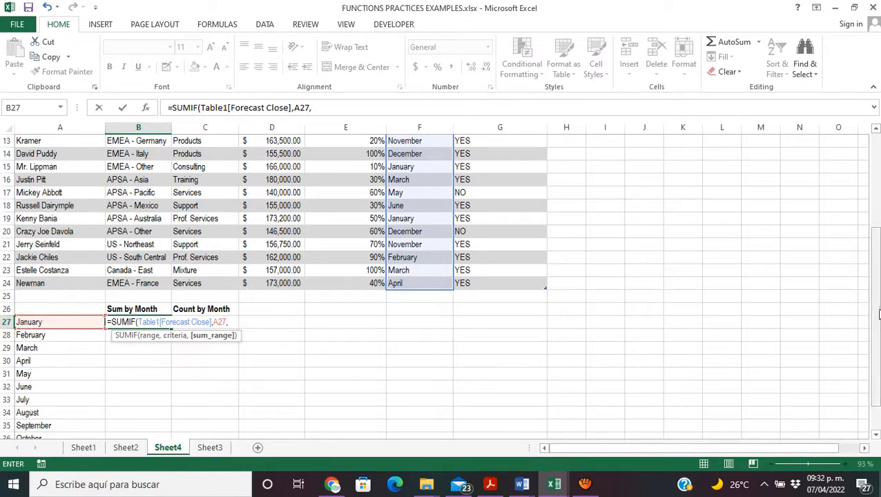
{"action": "left_click_drag", "start_coordinate": [879, 313], "coordinate": [868, 223]}
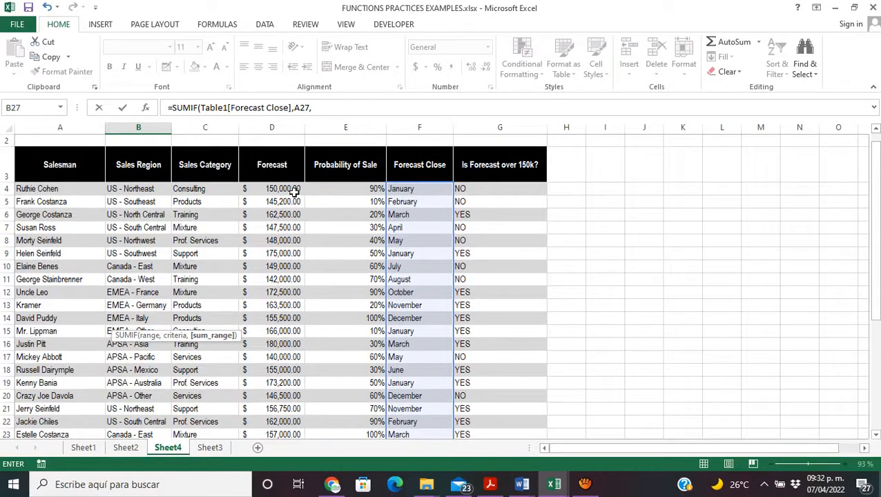
{"action": "left_click_drag", "start_coordinate": [294, 188], "coordinate": [271, 375]}
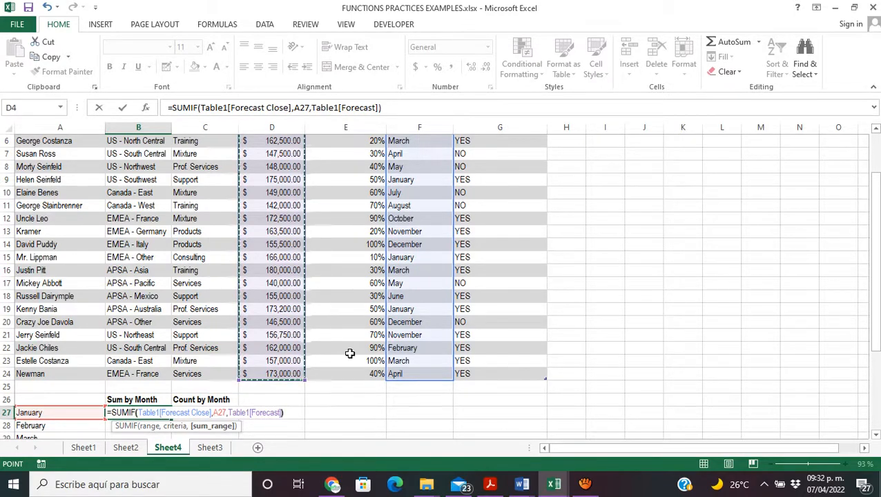
{"action": "key", "text": "Return"}
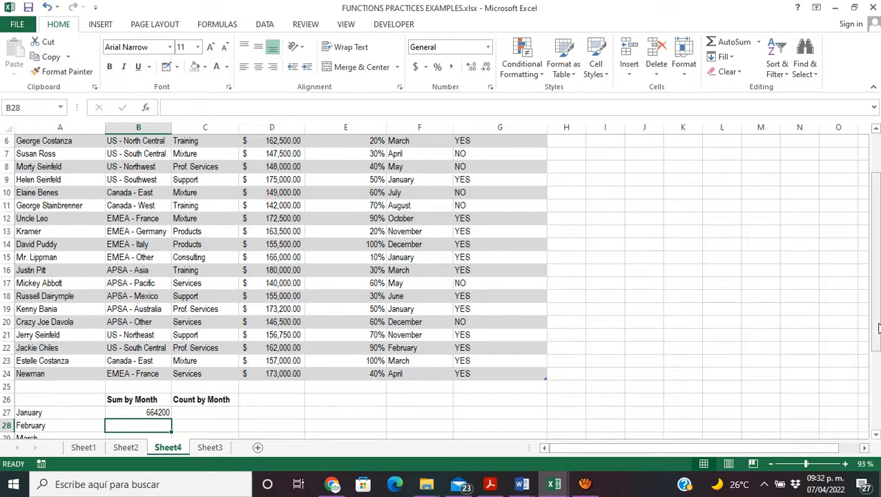
Step: Fill the SUMIF formula from B27 down to December in B38
{"action": "left_click_drag", "start_coordinate": [878, 329], "coordinate": [878, 375]}
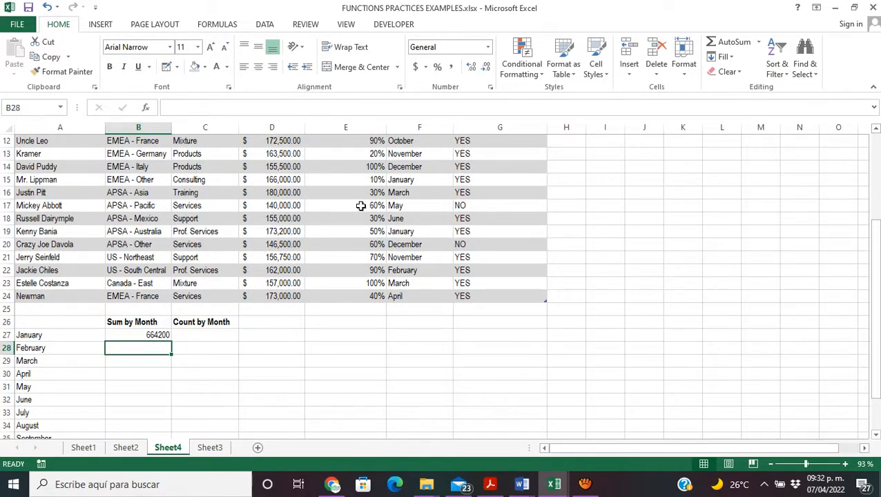
{"action": "left_click", "coordinate": [145, 336]}
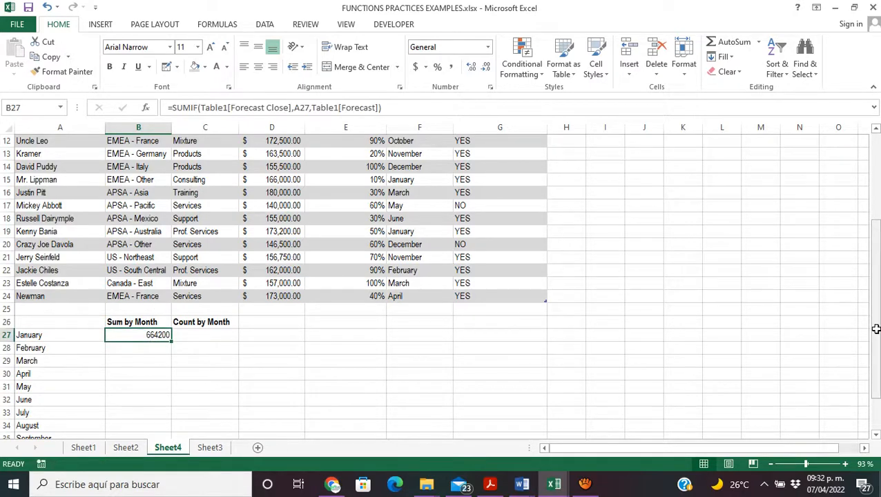
{"action": "left_click_drag", "start_coordinate": [876, 329], "coordinate": [876, 333]}
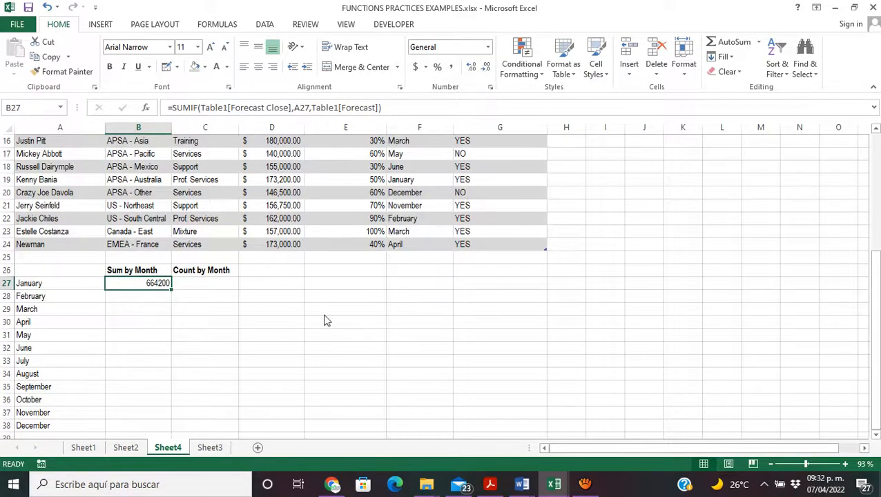
{"action": "left_click_drag", "start_coordinate": [171, 291], "coordinate": [172, 428]}
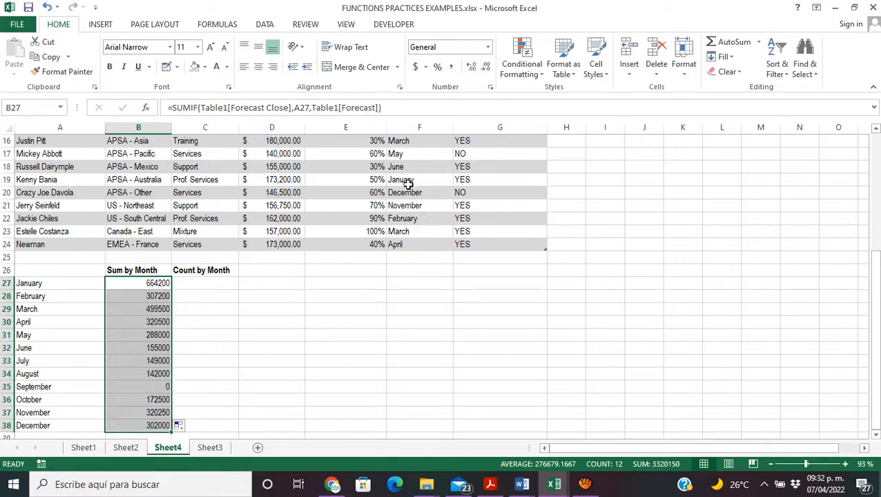
Step: Check the ranges used in the November and June SUMIF formulas in B37 and B32
{"action": "left_click", "coordinate": [151, 412]}
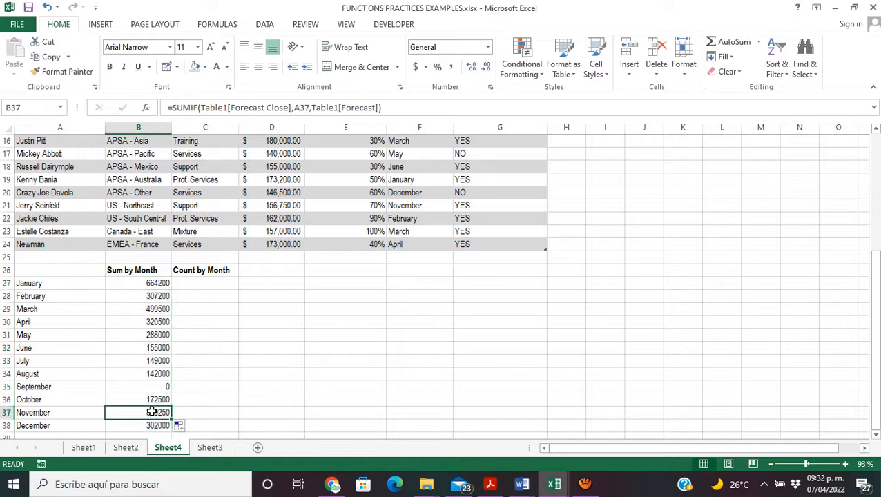
{"action": "double_click", "coordinate": [151, 413]}
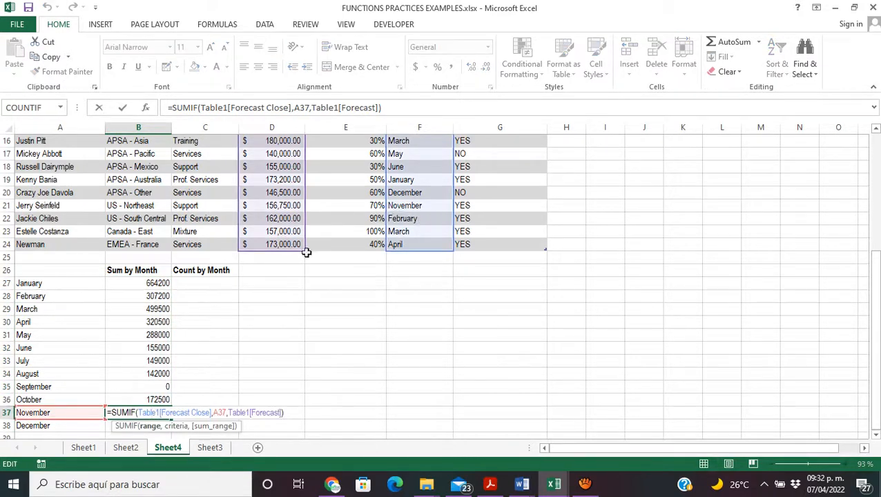
{"action": "left_click", "coordinate": [150, 349]}
{"action": "double_click", "coordinate": [149, 349]}
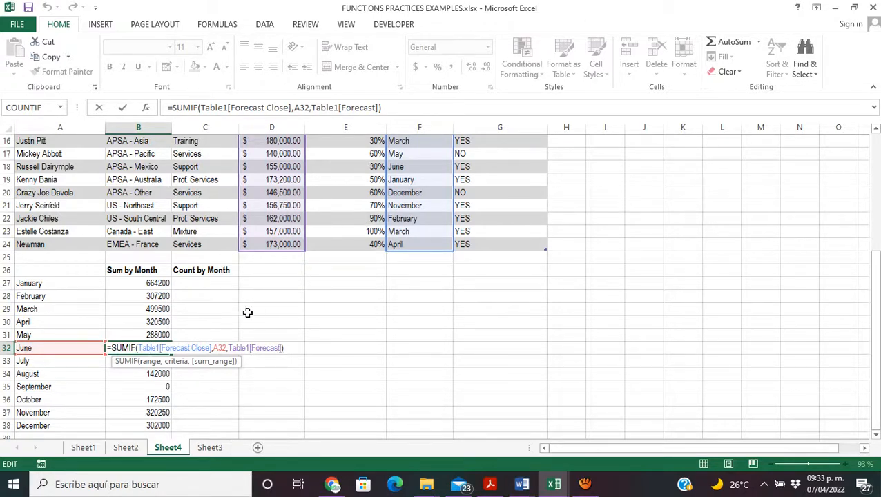
Step: Start a COUNTIF formula in C27 under Count by Month with the table's Forecast Close column as the range
{"action": "left_click", "coordinate": [218, 288]}
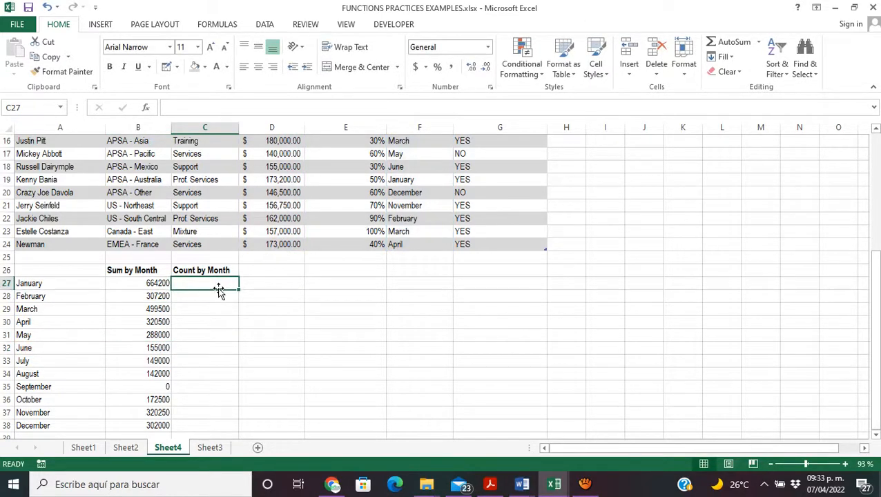
{"action": "type", "text": "=C"}
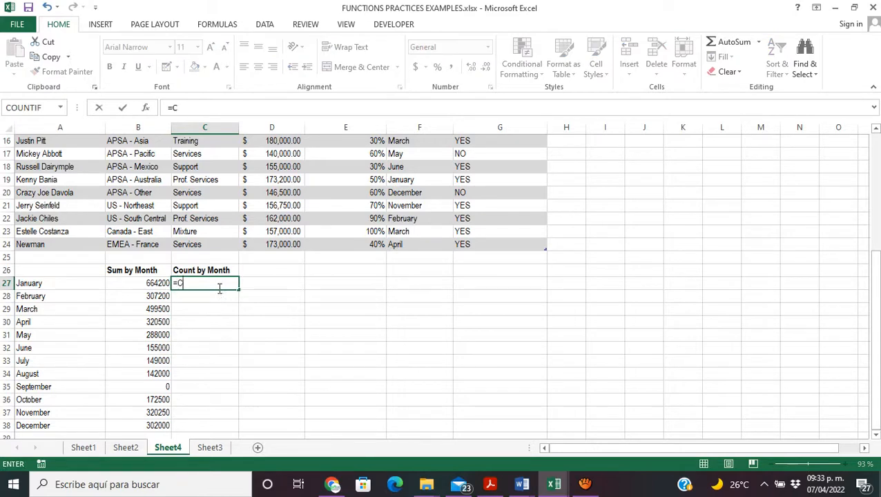
{"action": "type", "text": "OUNTIF"}
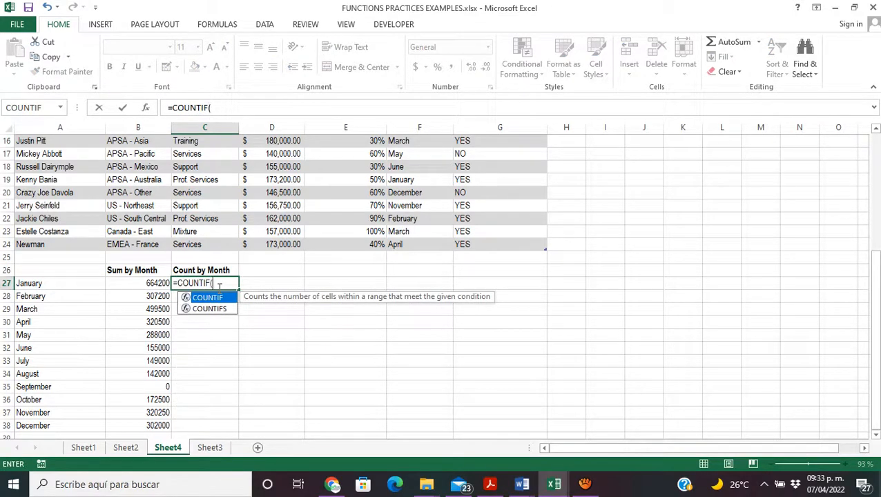
{"action": "type", "text": "("}
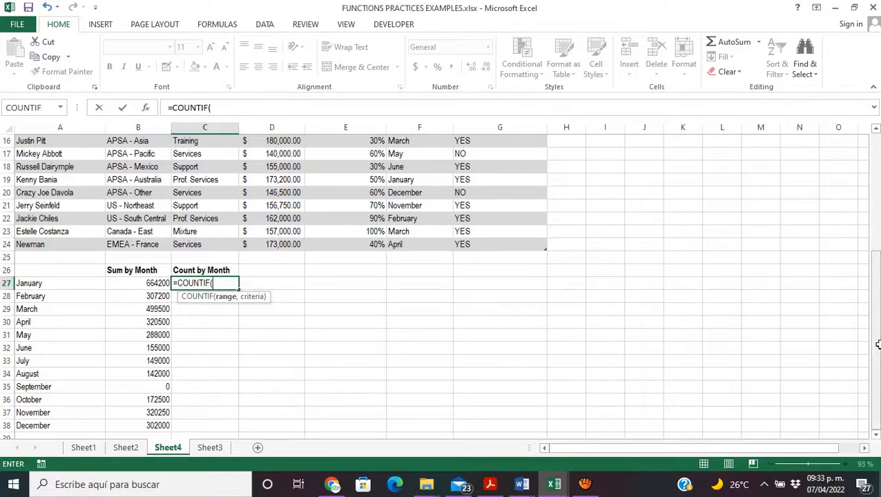
{"action": "left_click_drag", "start_coordinate": [877, 344], "coordinate": [870, 247]}
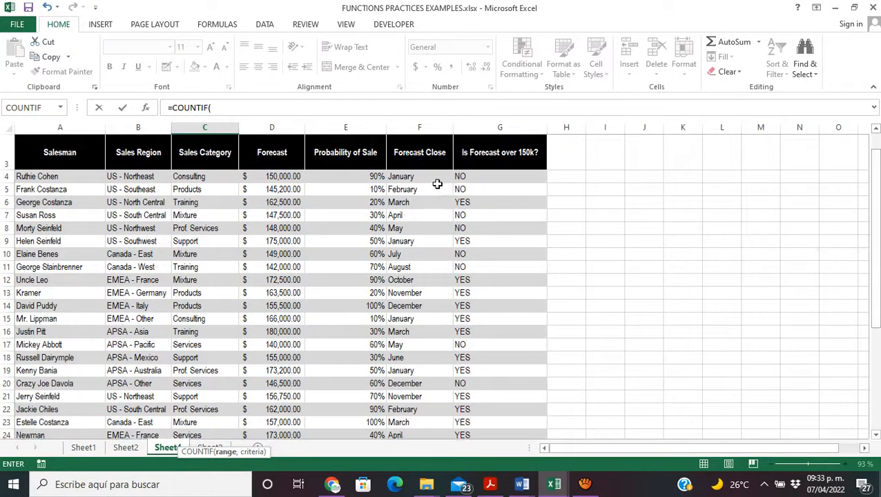
{"action": "left_click_drag", "start_coordinate": [437, 178], "coordinate": [417, 399]}
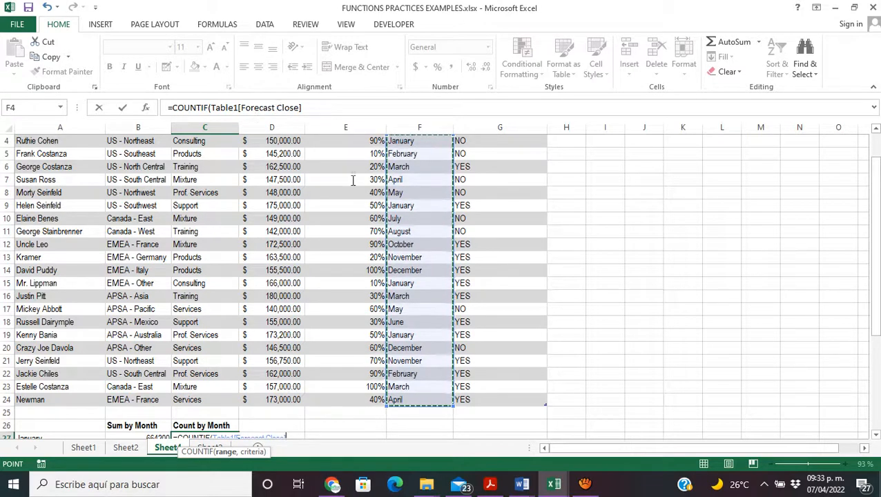
Step: Complete the COUNTIF formula in C27 with A27 as the criteria
{"action": "left_click_drag", "start_coordinate": [875, 289], "coordinate": [874, 299]}
{"action": "type", "text": ","}
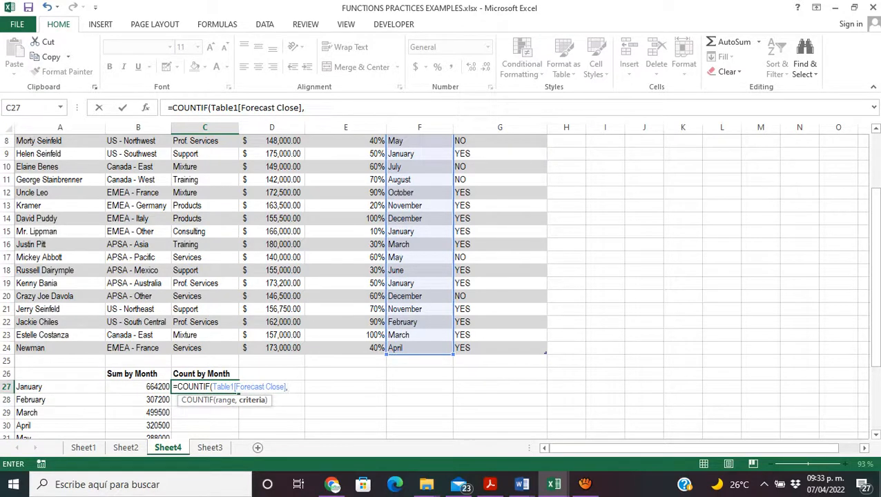
{"action": "left_click", "coordinate": [37, 387]}
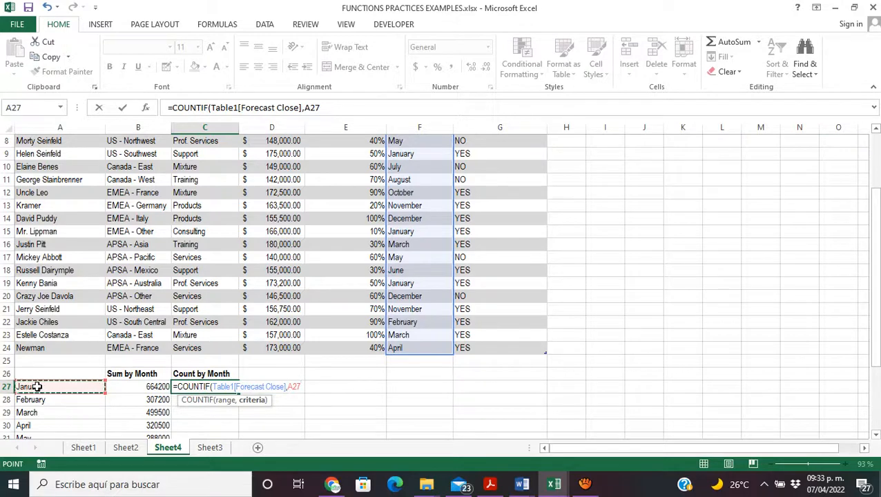
{"action": "type", "text": ")"}
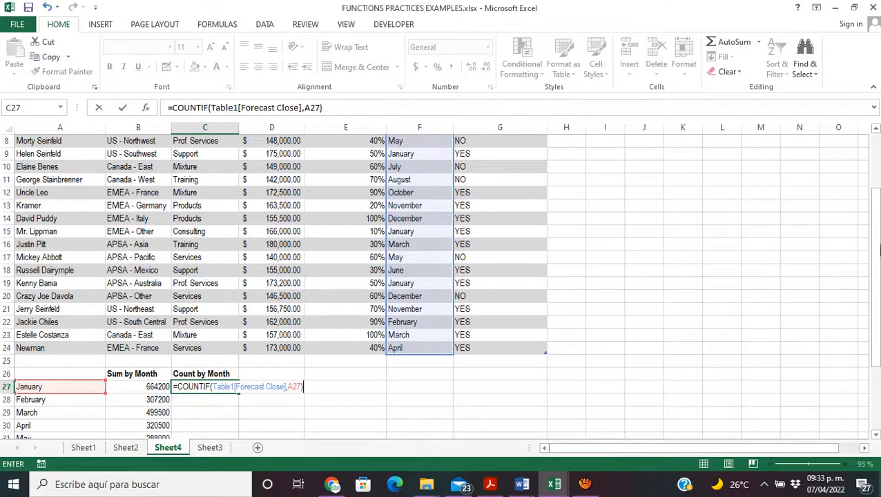
{"action": "left_click_drag", "start_coordinate": [877, 250], "coordinate": [876, 312]}
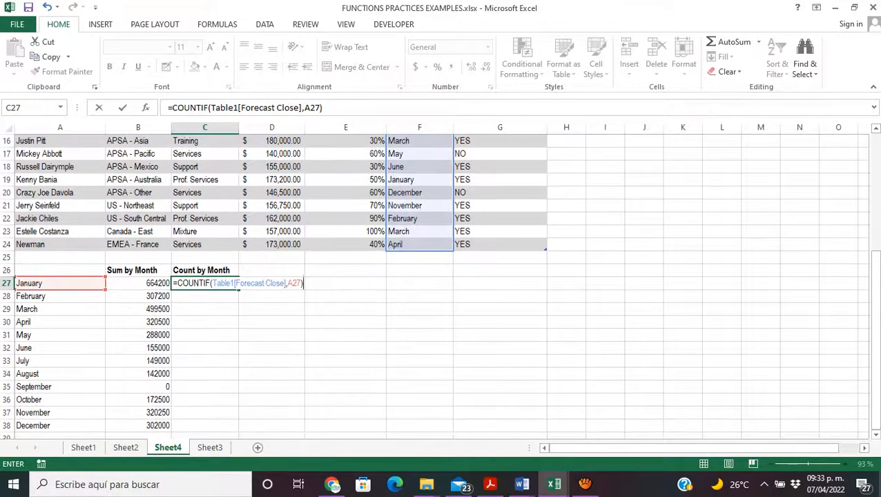
{"action": "key", "text": "Return"}
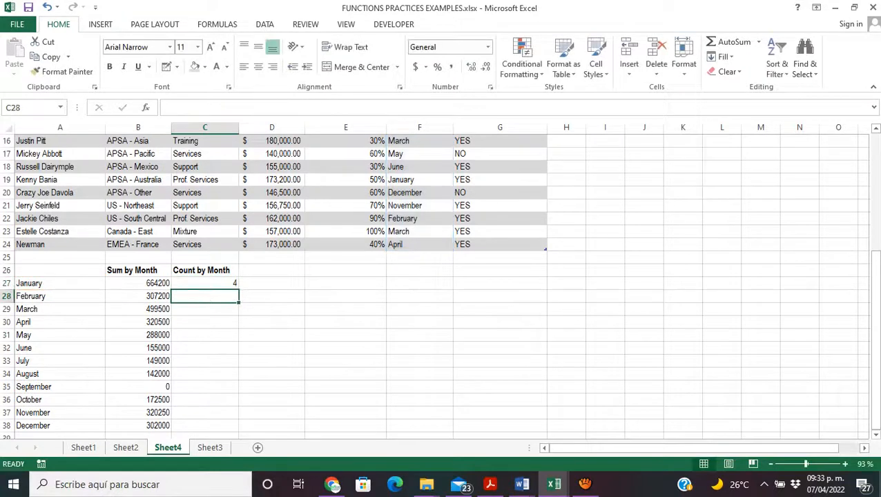
Step: Fill the COUNTIF formula from C27 down to December in C38
{"action": "left_click", "coordinate": [188, 284]}
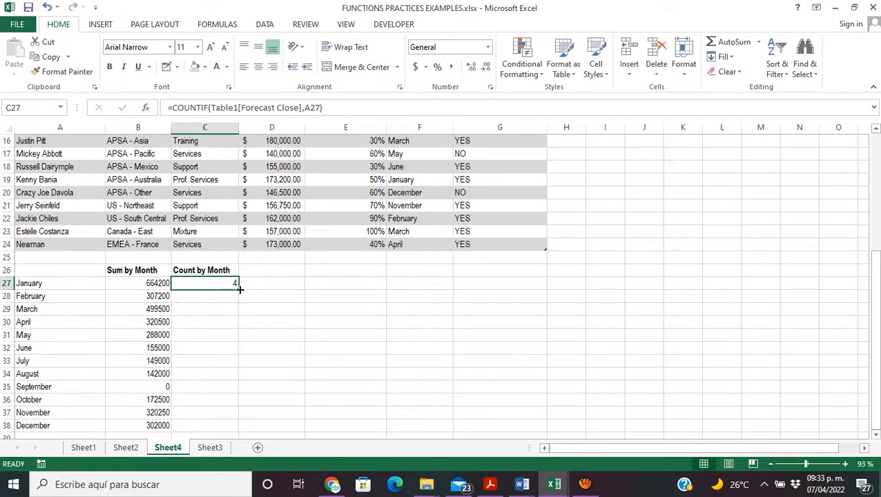
{"action": "left_click_drag", "start_coordinate": [240, 289], "coordinate": [229, 433]}
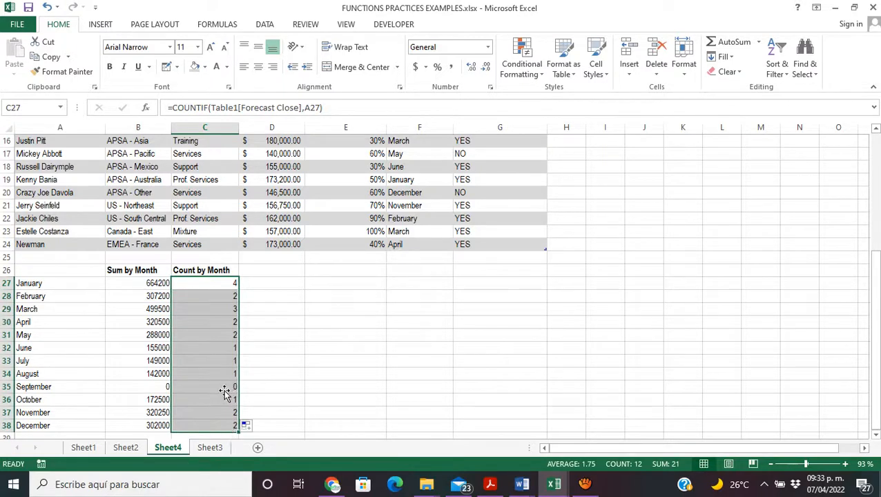
{"action": "left_click", "coordinate": [344, 339]}
Step: Check the COUNTIF formulas for April, July and November, examining the ranges used in C37, and review the source table
{"action": "left_click", "coordinate": [219, 322]}
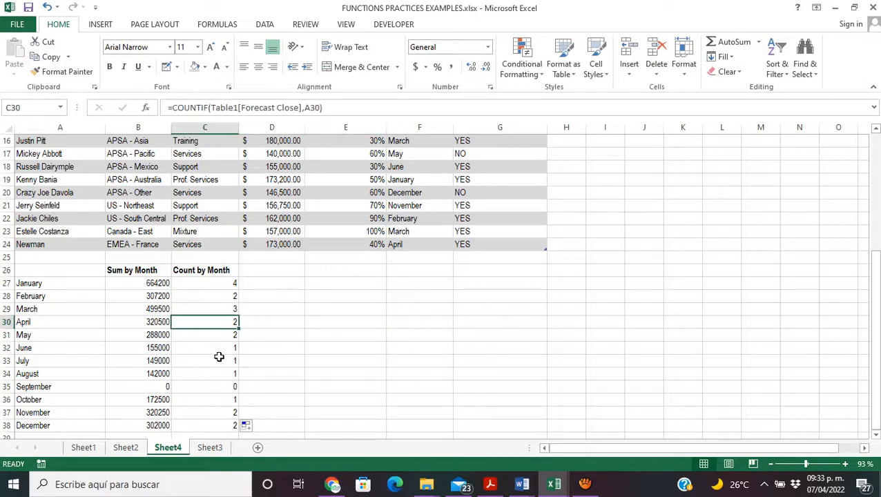
{"action": "left_click", "coordinate": [218, 357]}
{"action": "left_click", "coordinate": [212, 411]}
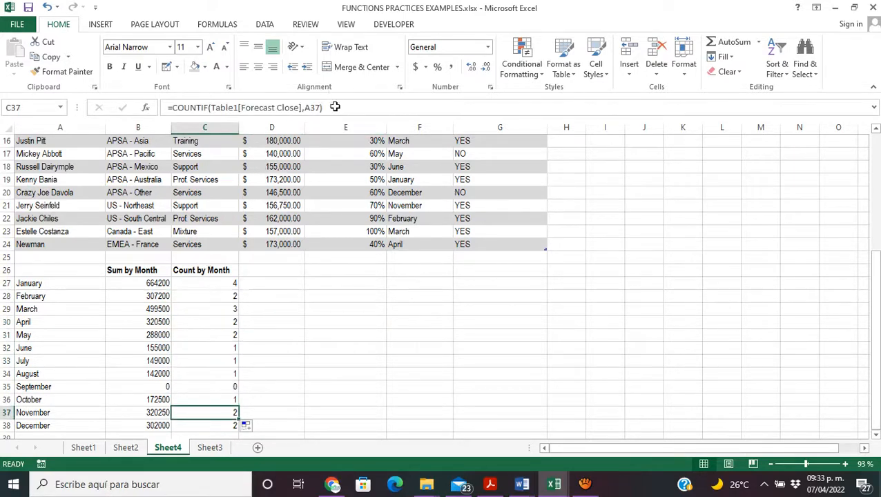
{"action": "double_click", "coordinate": [201, 413]}
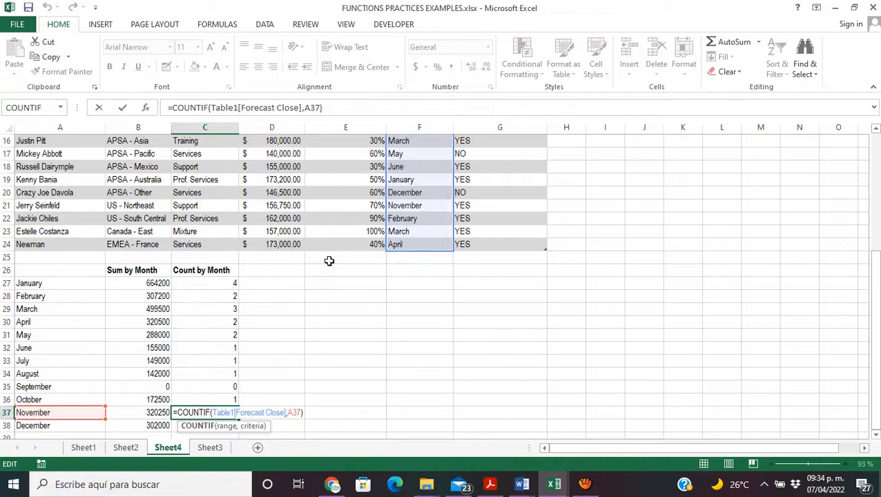
{"action": "key", "text": "Return"}
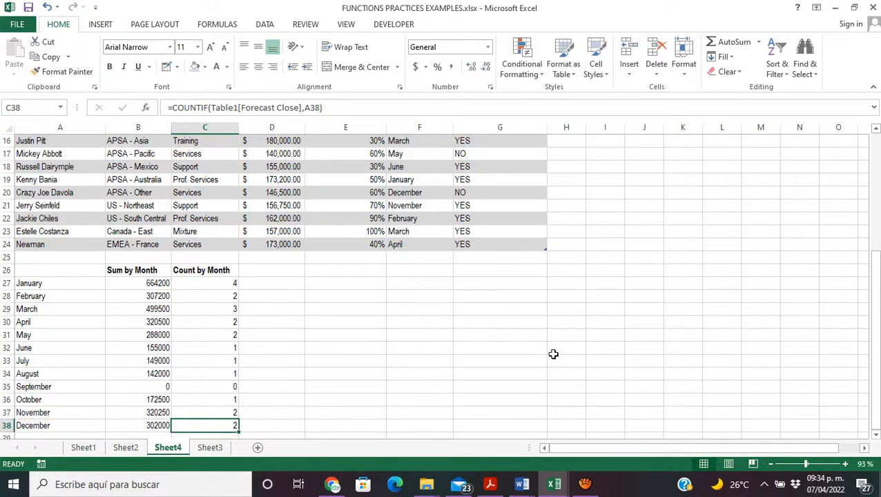
{"action": "left_click_drag", "start_coordinate": [875, 340], "coordinate": [853, 239]}
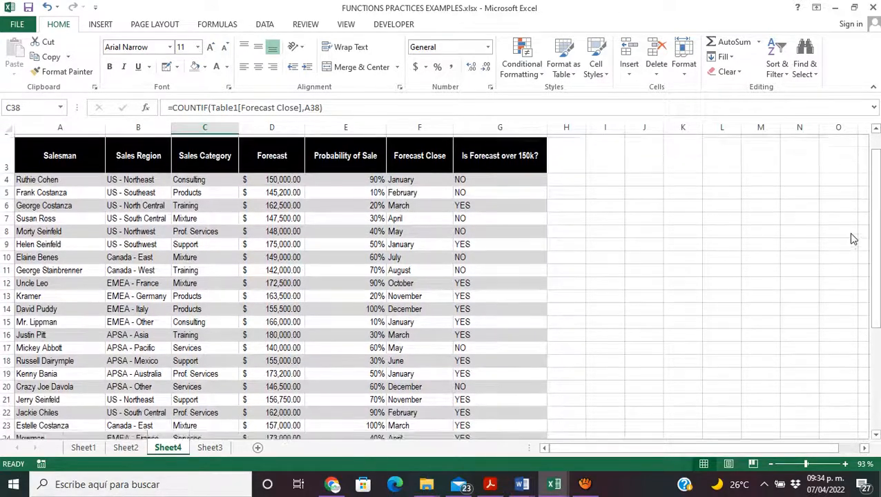